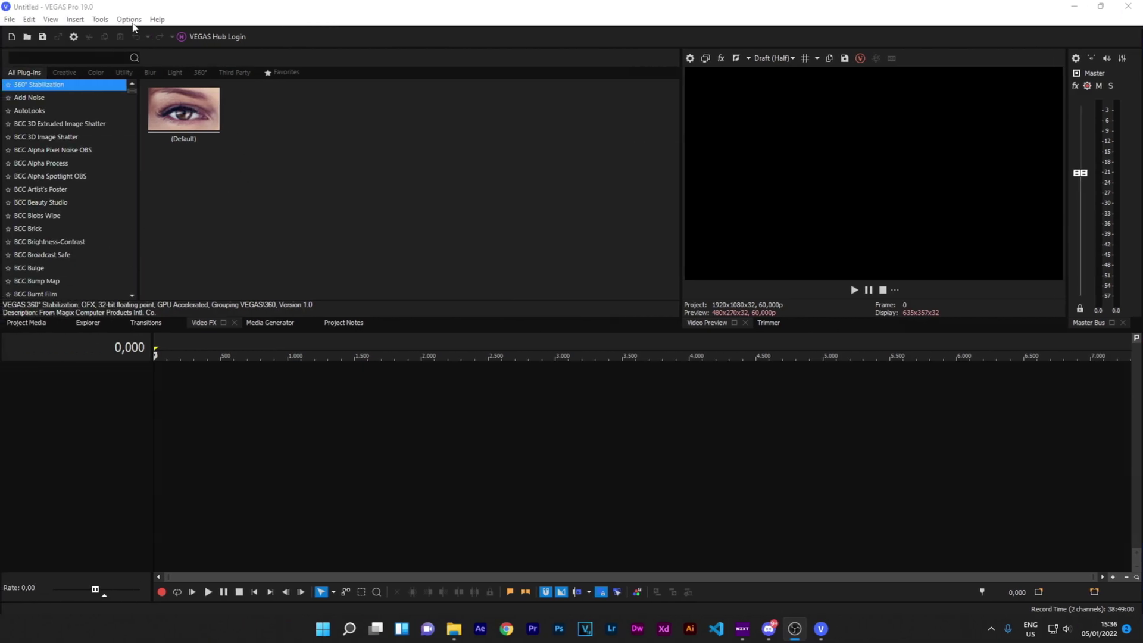
Keep GPU acceleration on the NVIDIA card in the video preferences.
click(129, 19)
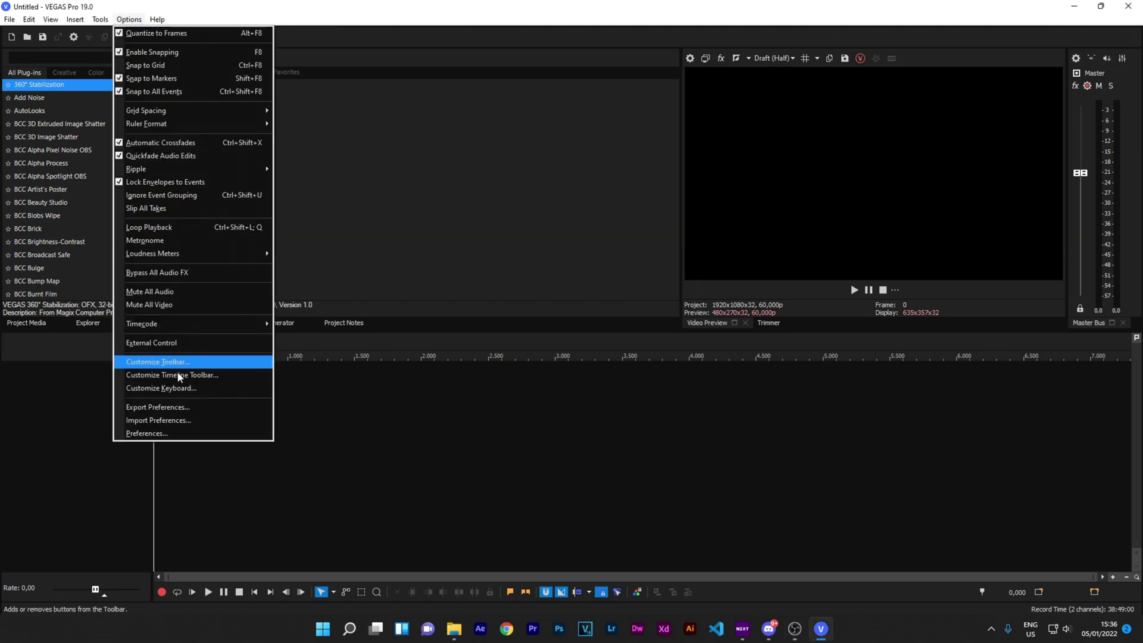
click(161, 434)
click(488, 119)
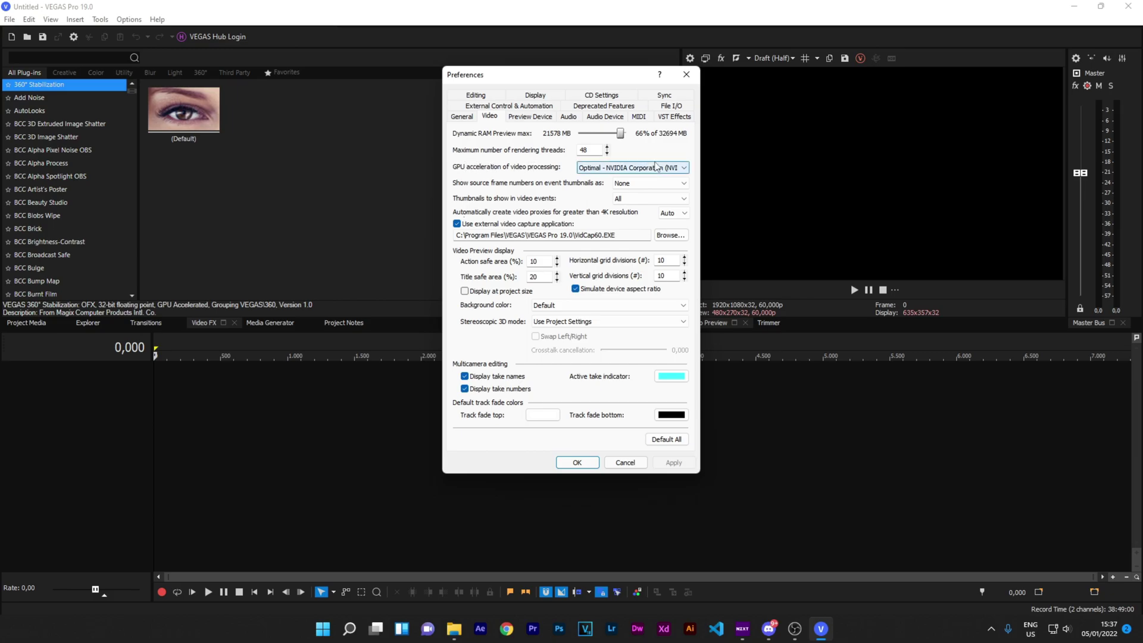
click(649, 168)
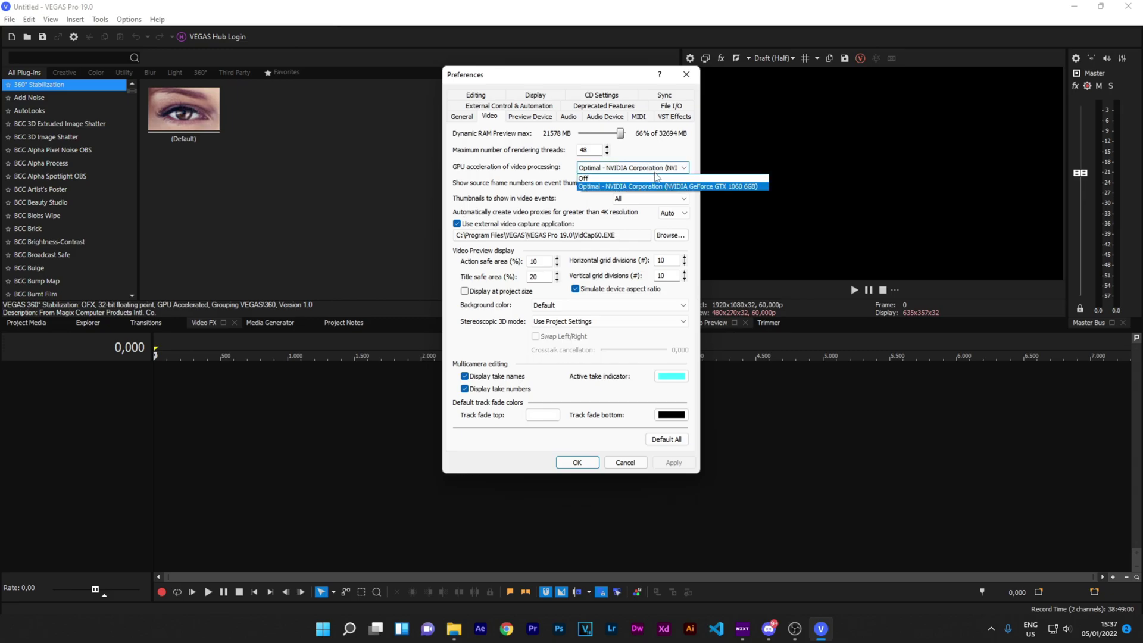
click(550, 174)
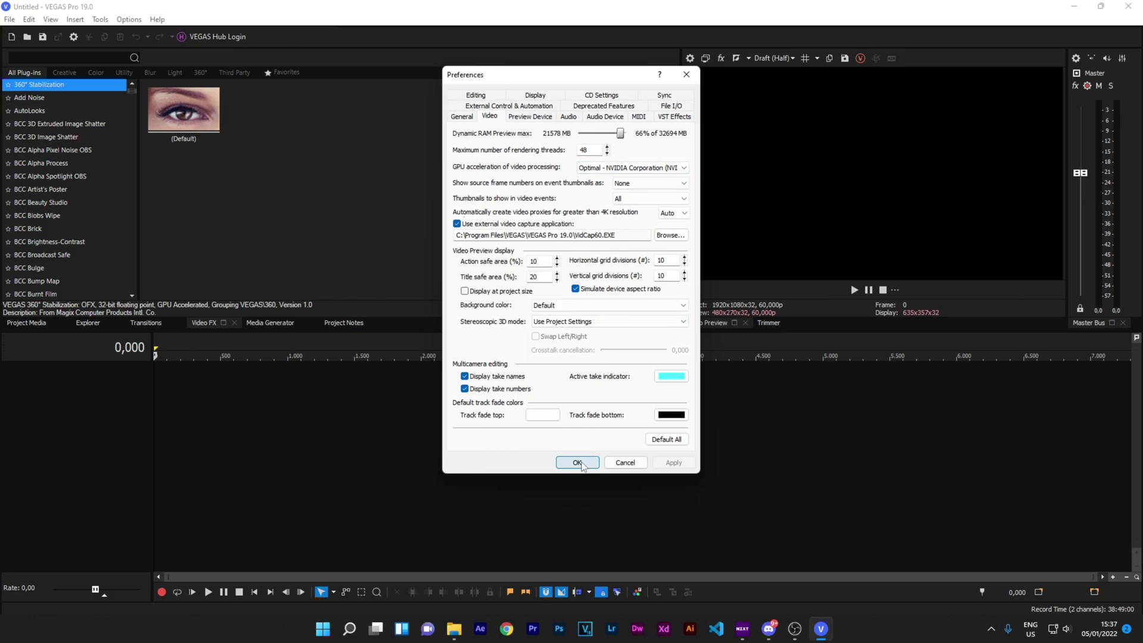
click(578, 462)
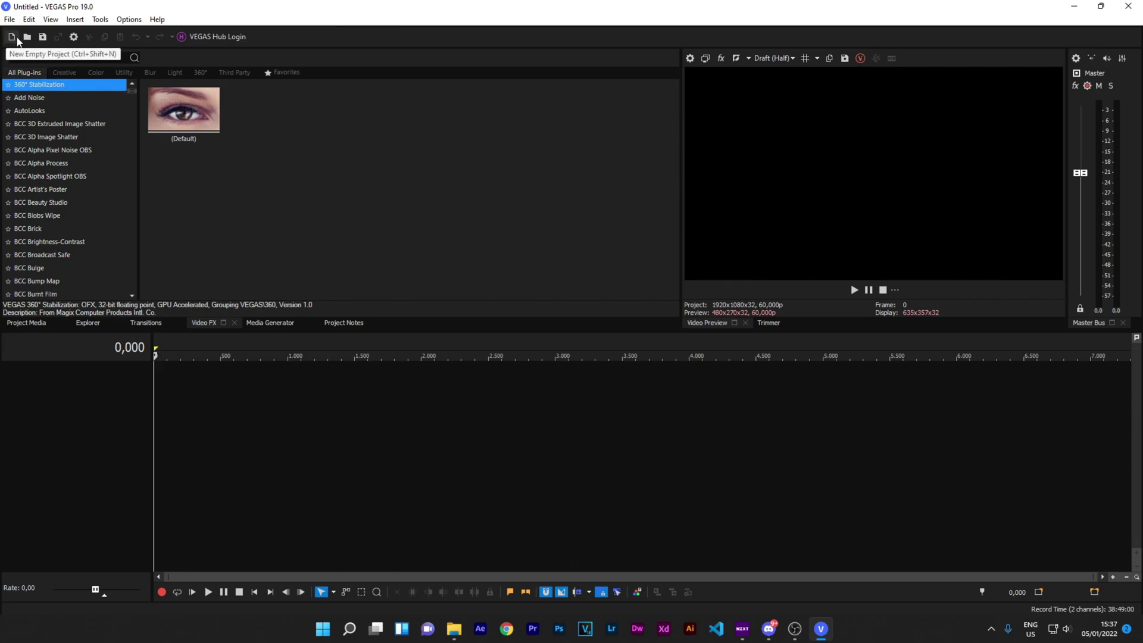
Create a new project with a 60 fps frame rate.
click(10, 19)
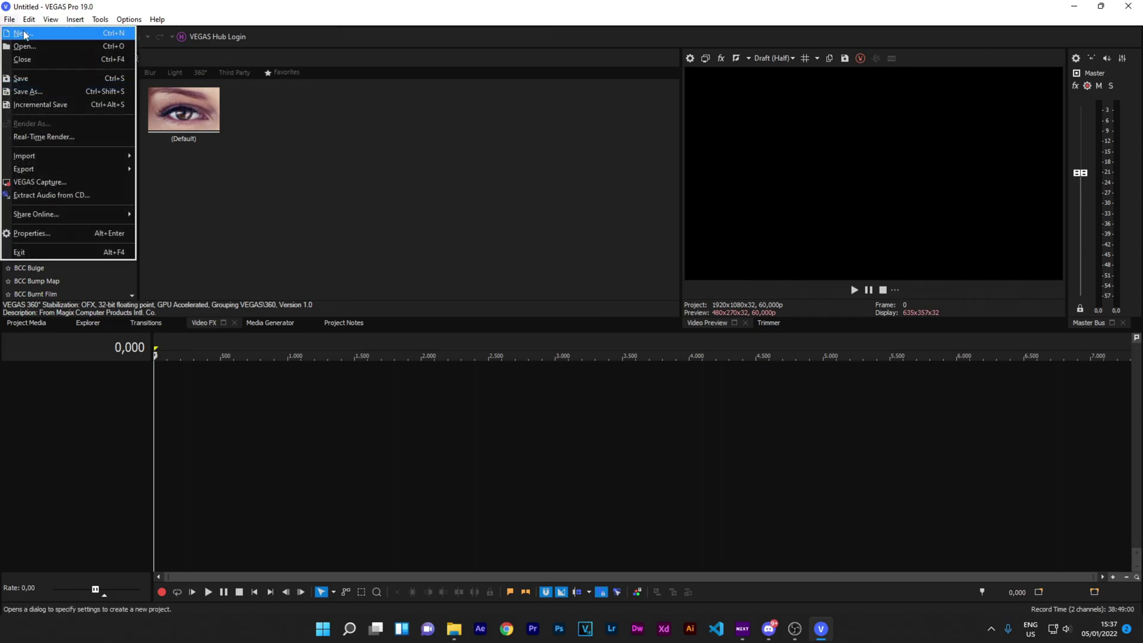
click(23, 35)
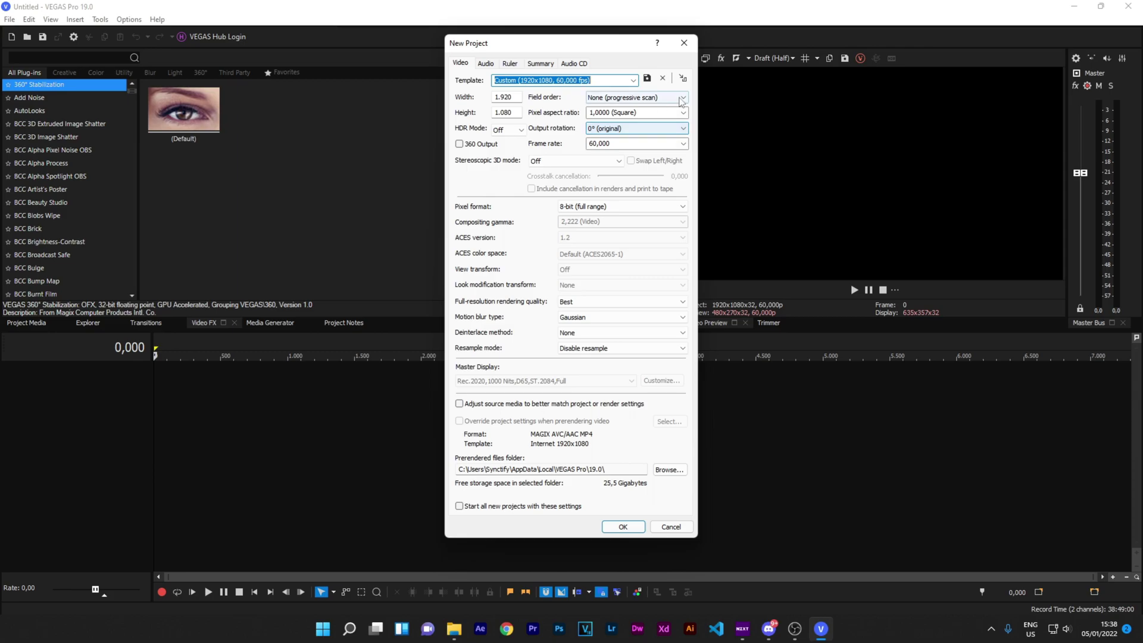
click(669, 143)
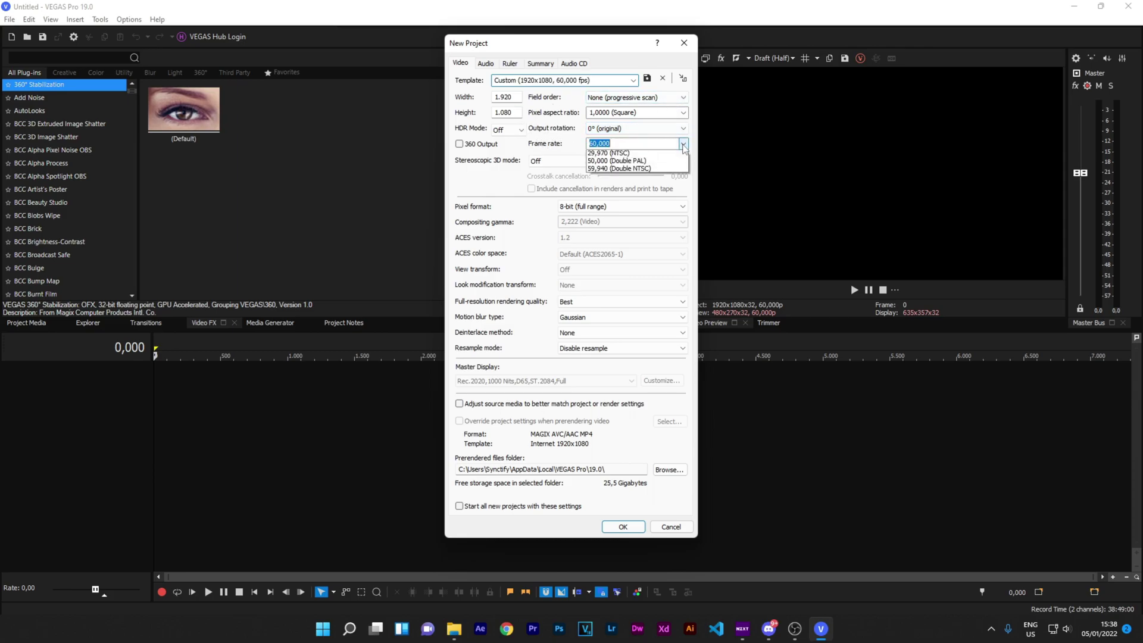
click(674, 142)
click(676, 140)
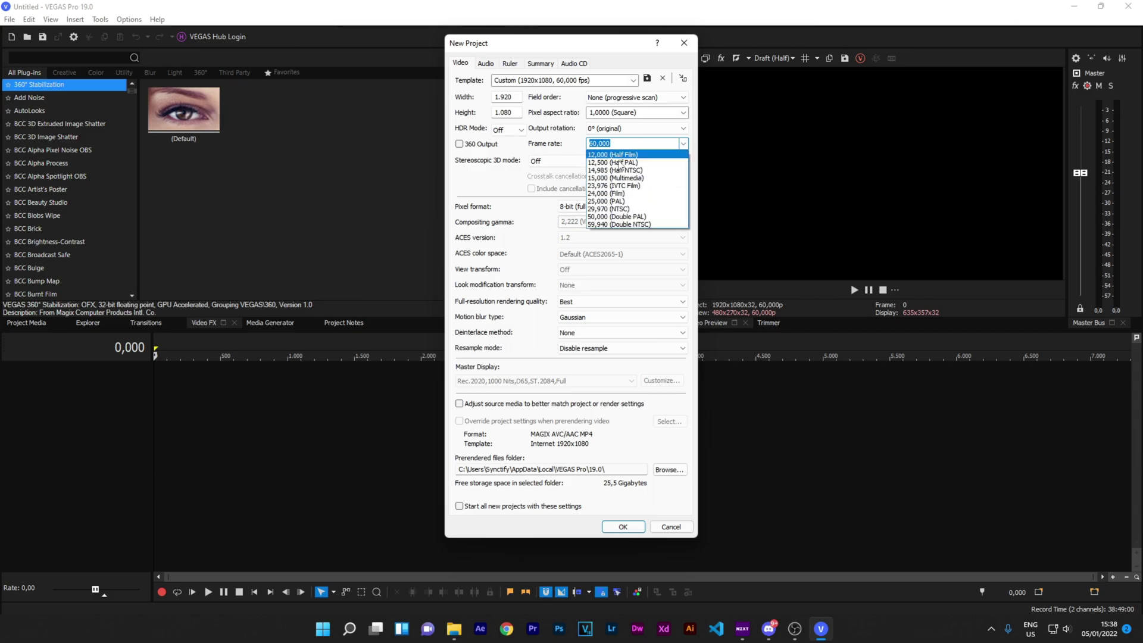
click(554, 145)
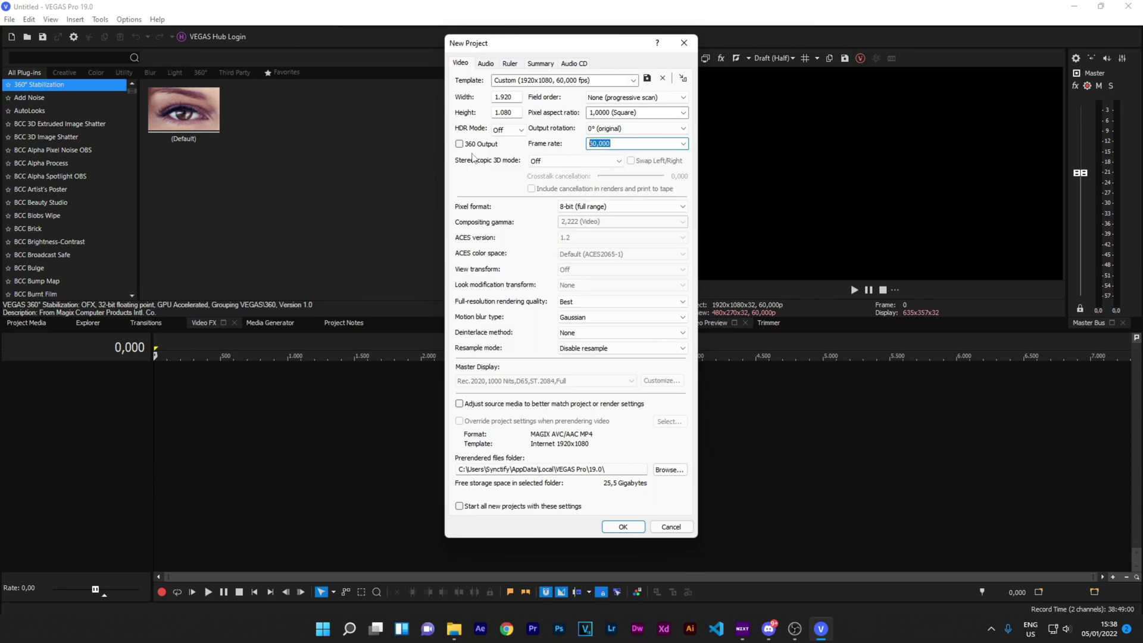
text(60)
key(Return)
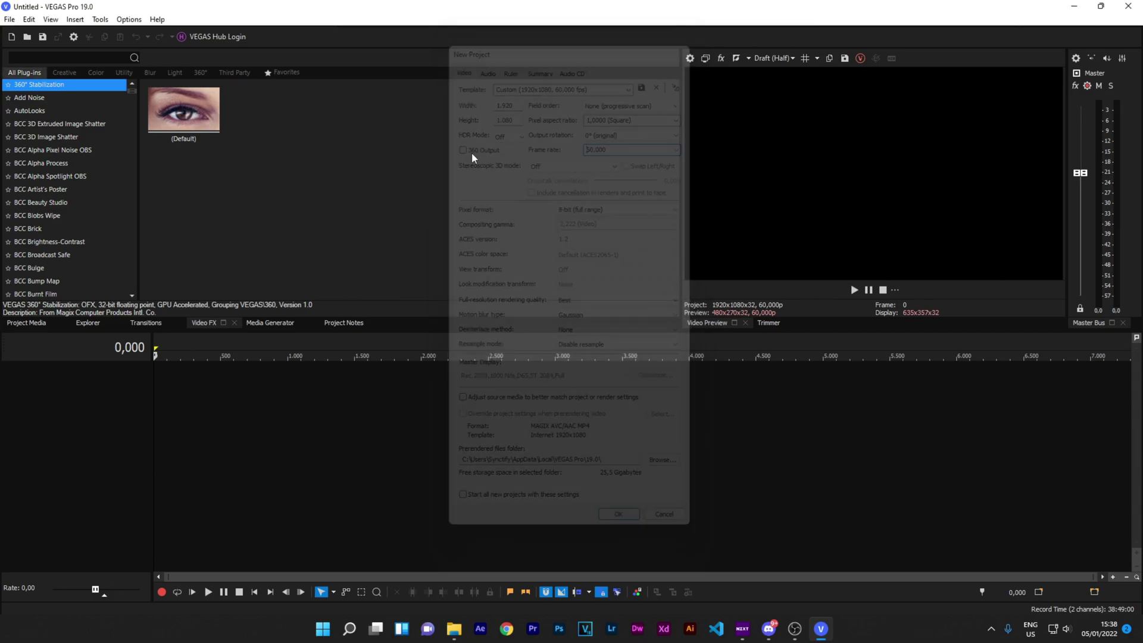
Set project properties to Best rendering quality with resampling disabled.
click(8, 20)
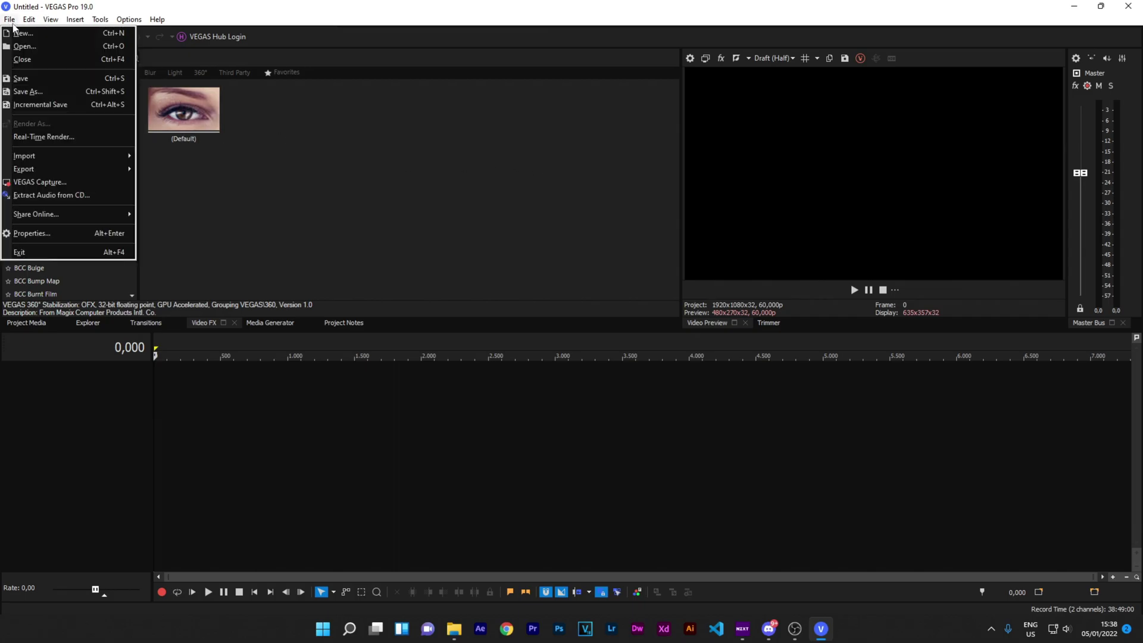
click(49, 231)
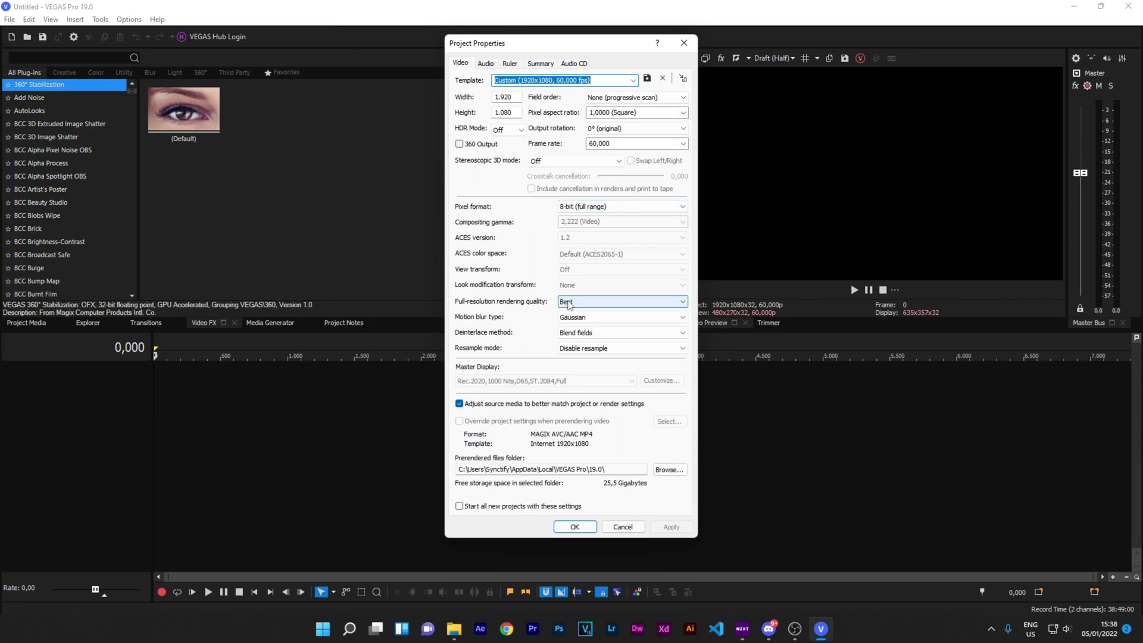
click(560, 303)
click(542, 299)
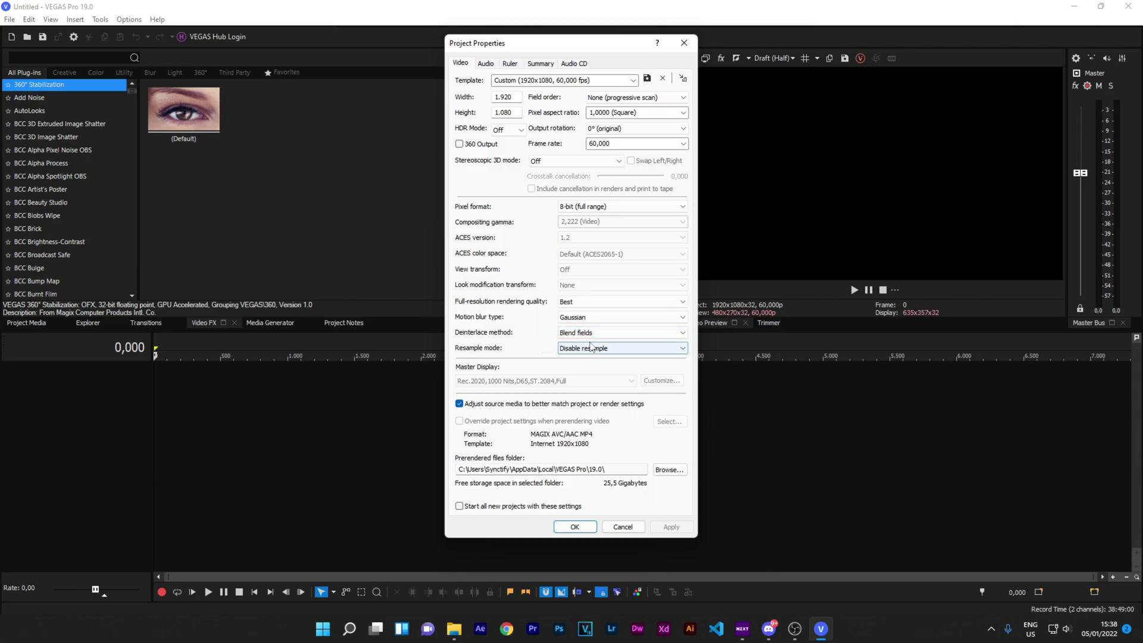
click(588, 350)
click(525, 338)
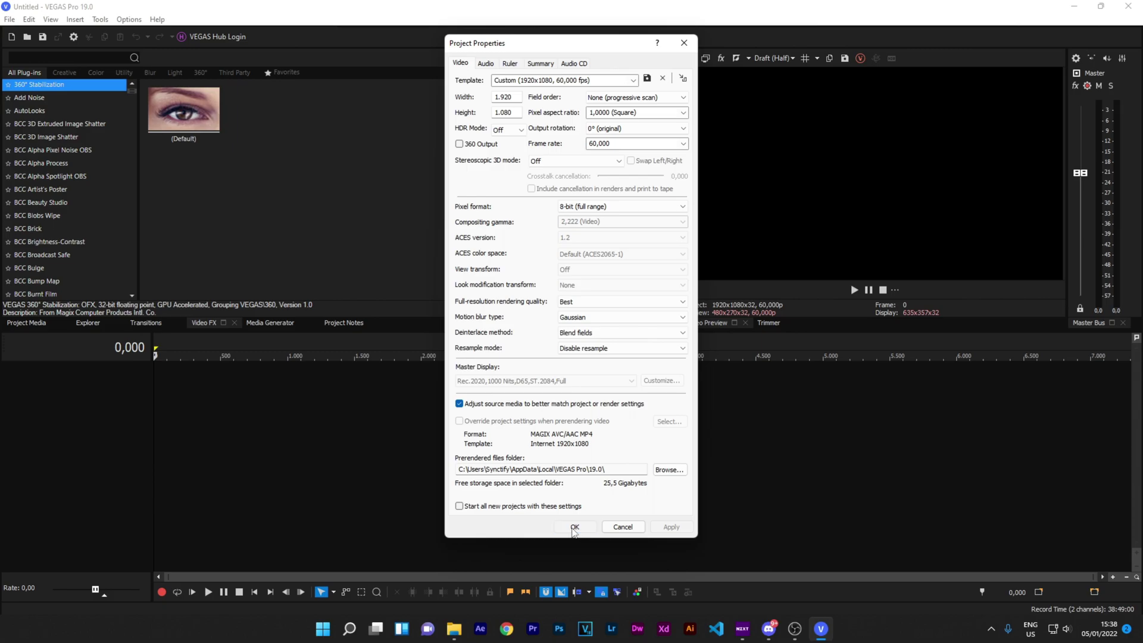
click(574, 527)
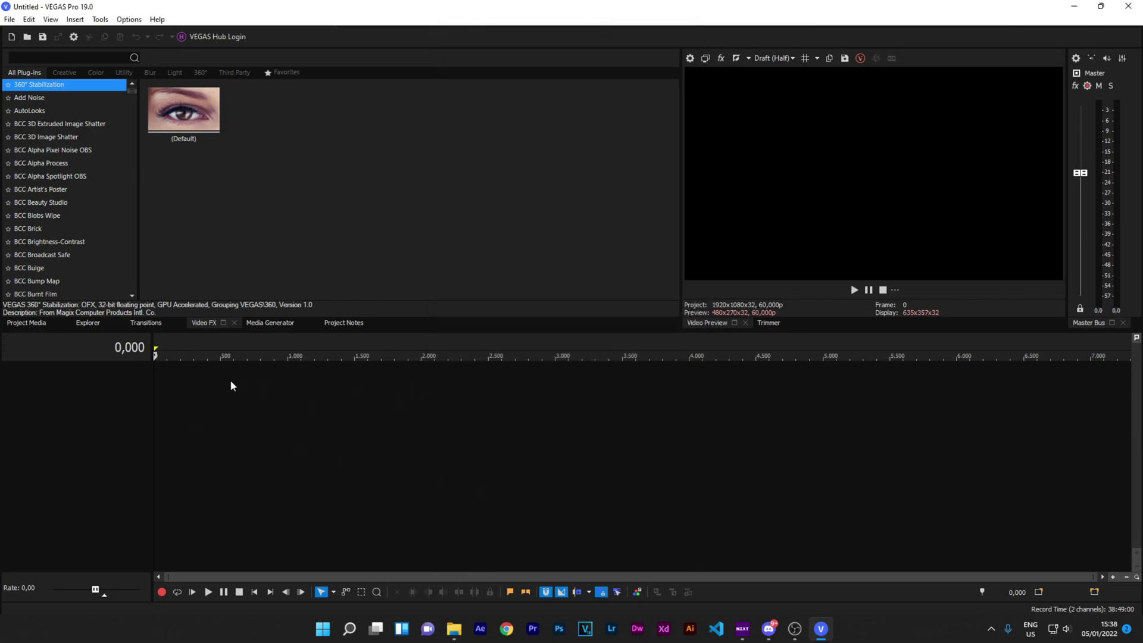
Insert three video tracks into the empty timeline.
right_click(206, 414)
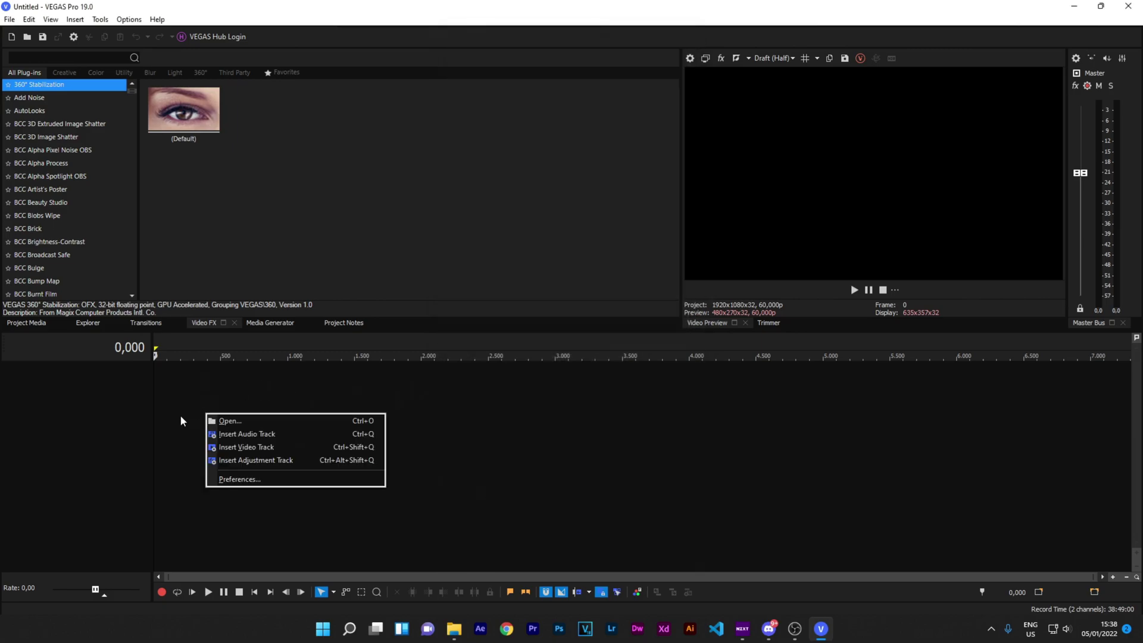
click(226, 447)
right_click(269, 462)
click(296, 494)
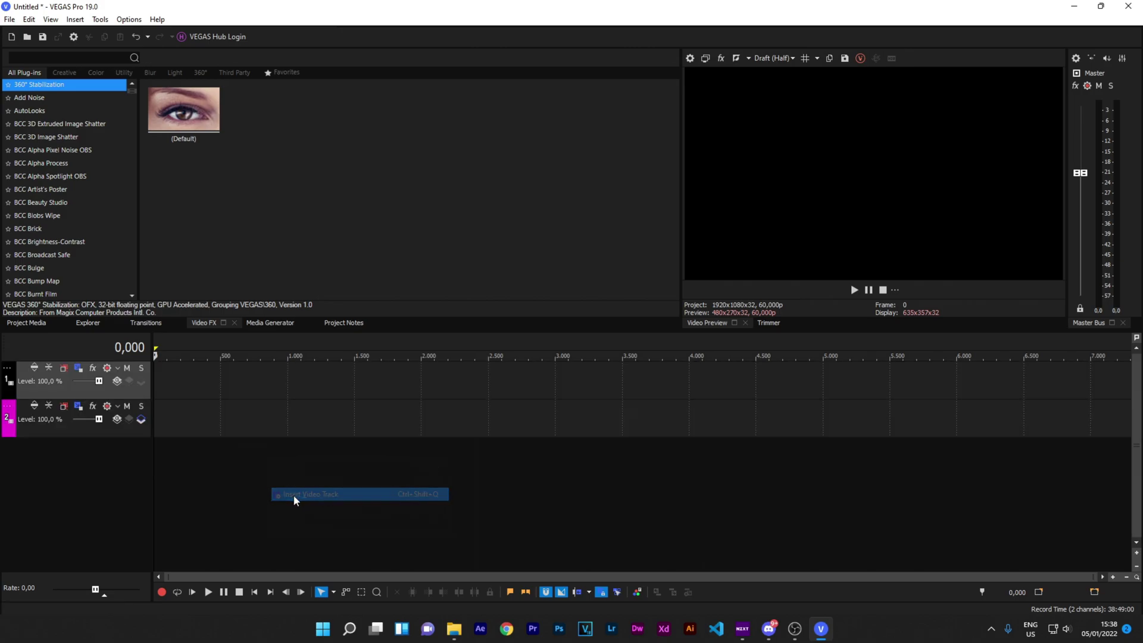
right_click(294, 498)
click(327, 530)
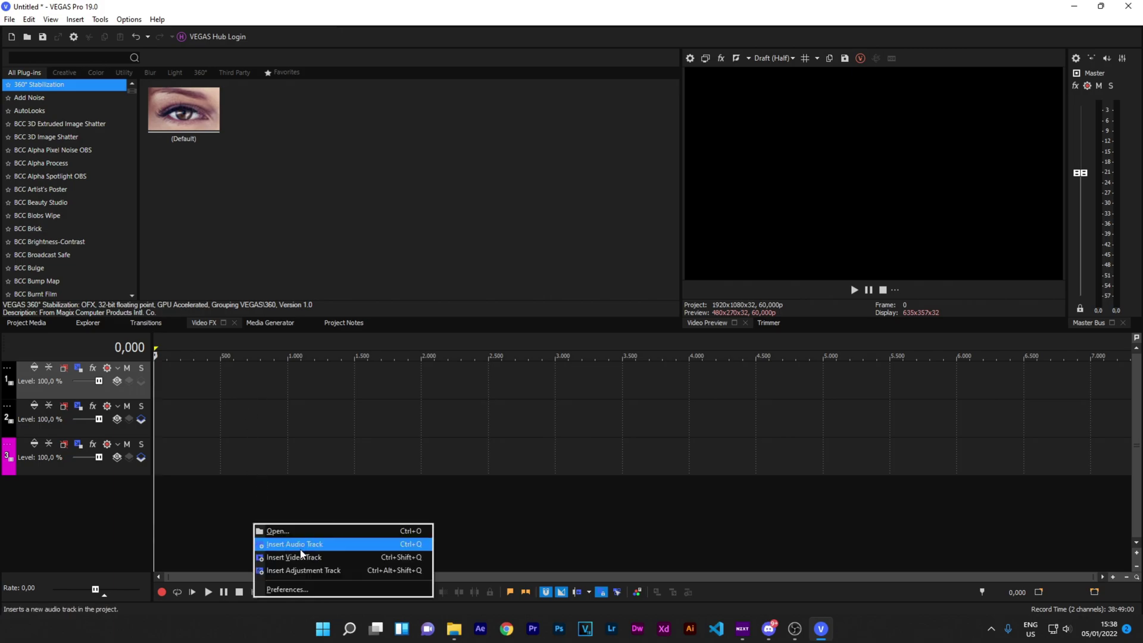
Insert three audio tracks below them.
click(300, 545)
right_click(299, 545)
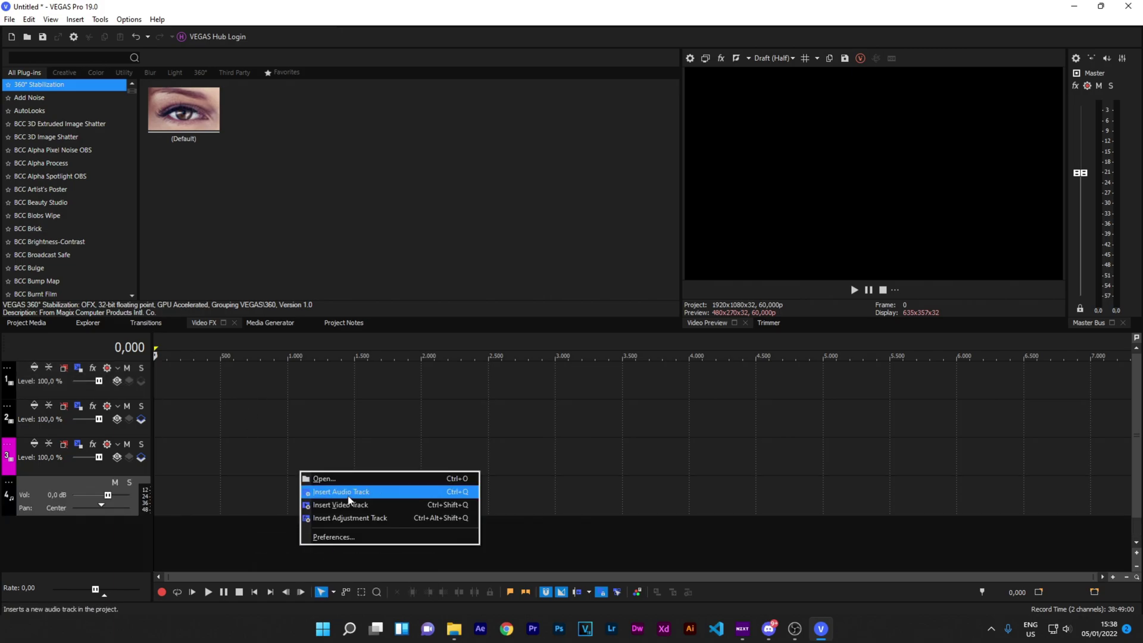
click(348, 493)
right_click(309, 554)
click(344, 509)
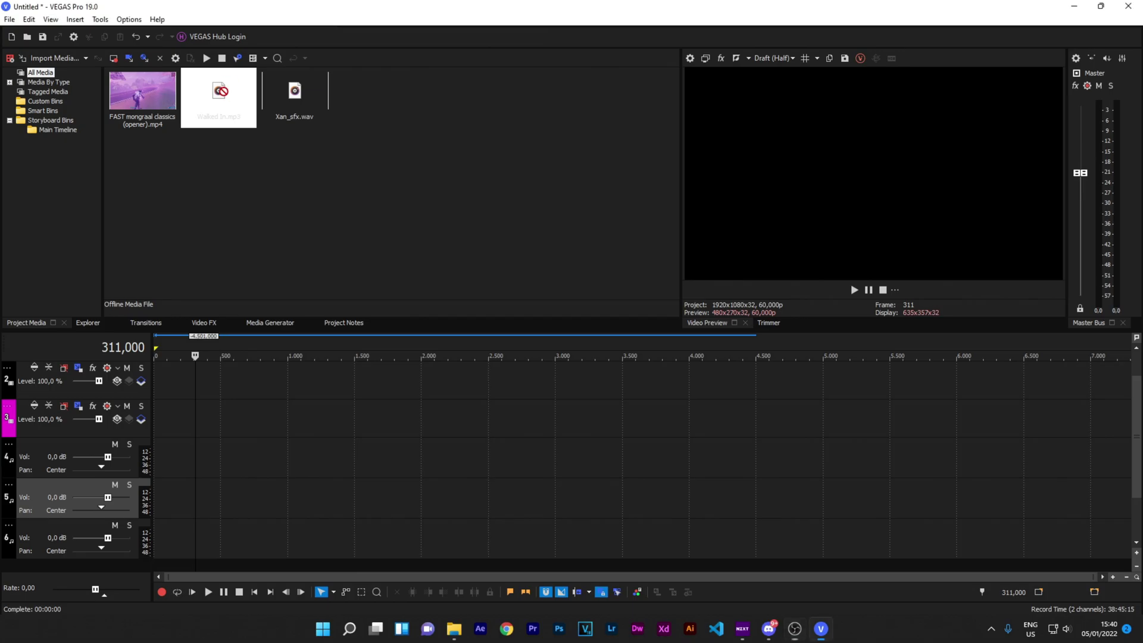
Place Walked In.mp3 at the start of an audio track.
drag(245, 112, 143, 494)
click(159, 476)
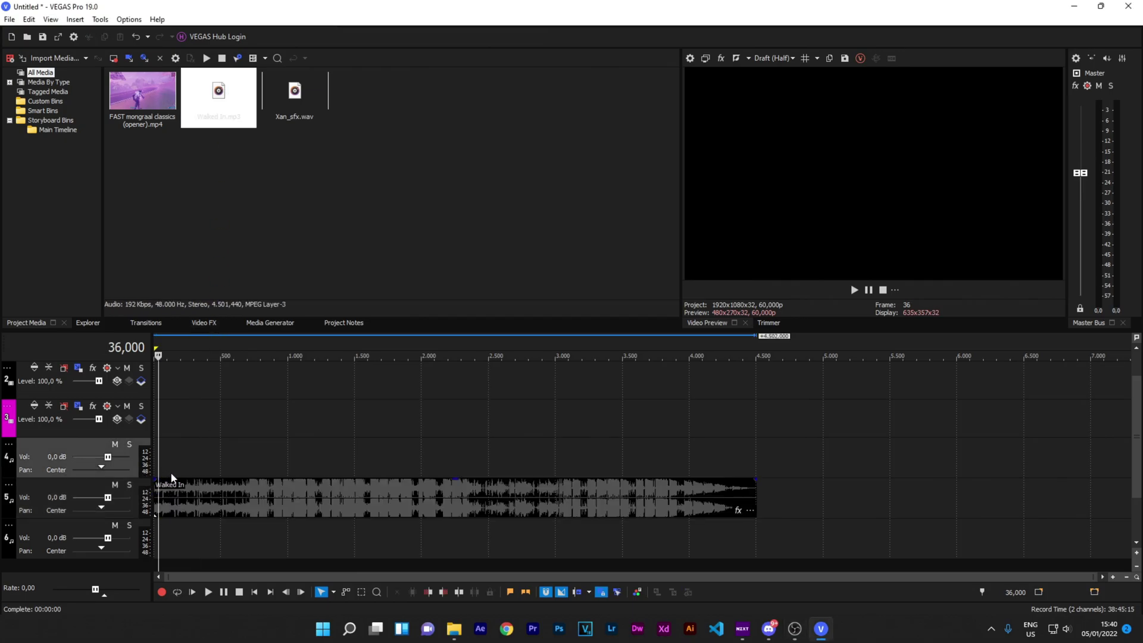
scroll(215, 462, up, 5)
scroll(221, 467, down, 3)
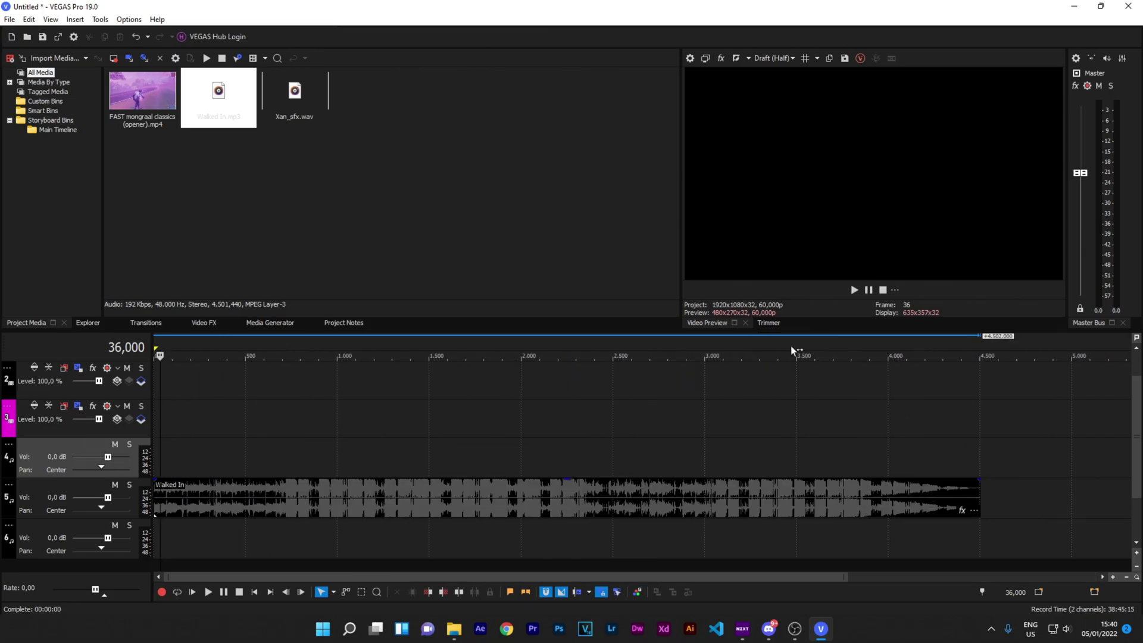
Switch the time display to Time & Frames and move the edit point to 00:00:09,56.
right_click(90, 351)
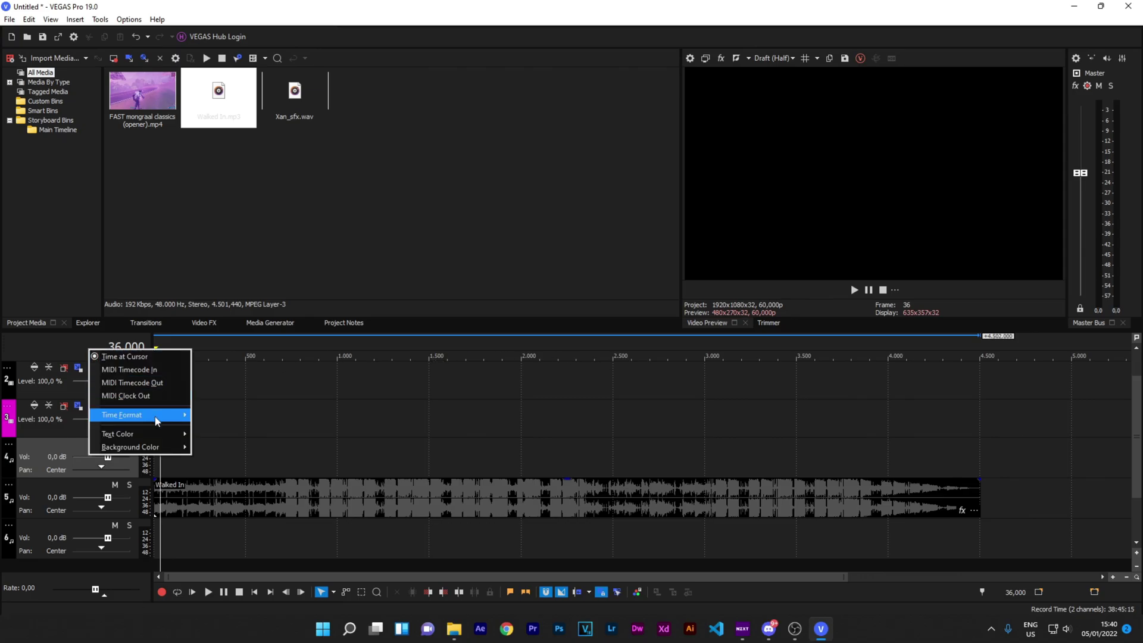
mouse_move(169, 415)
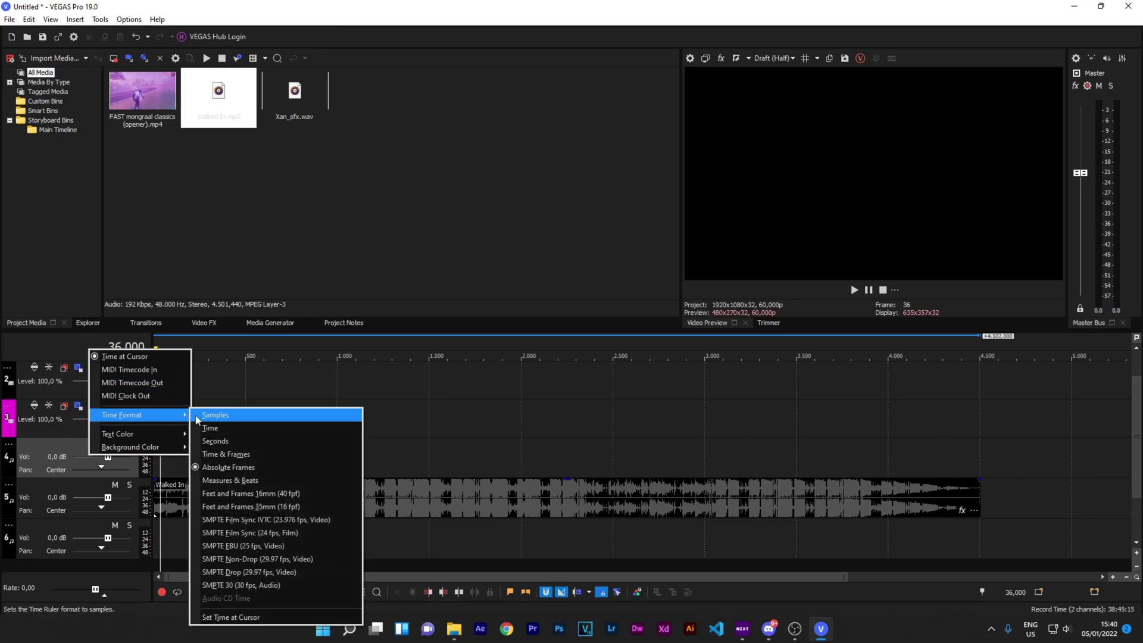
click(236, 455)
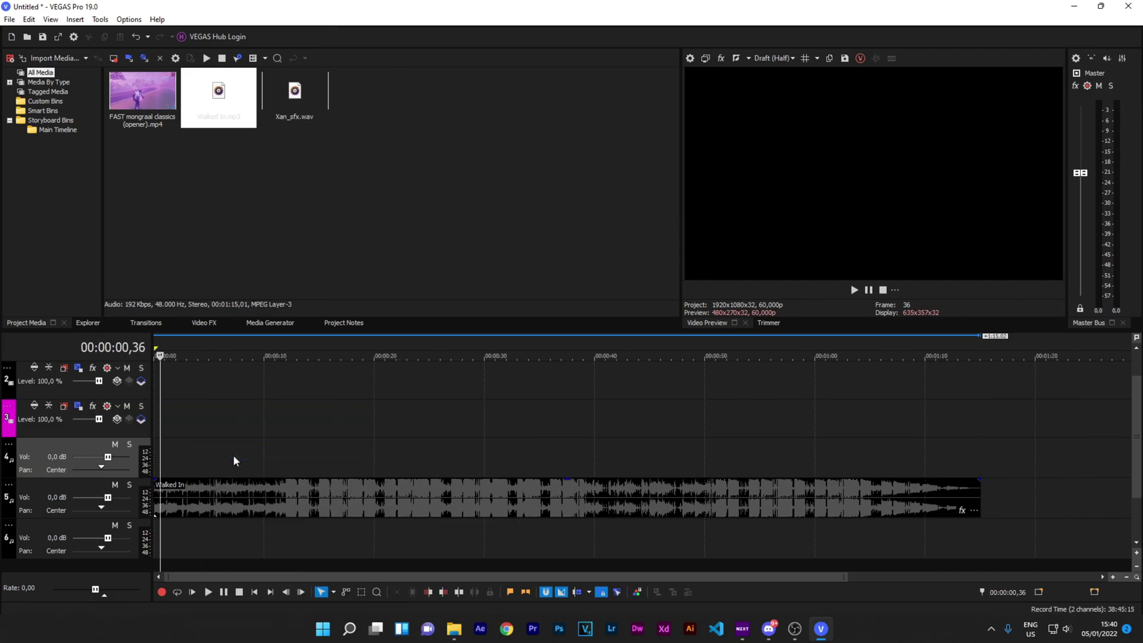
scroll(222, 404, down, 2)
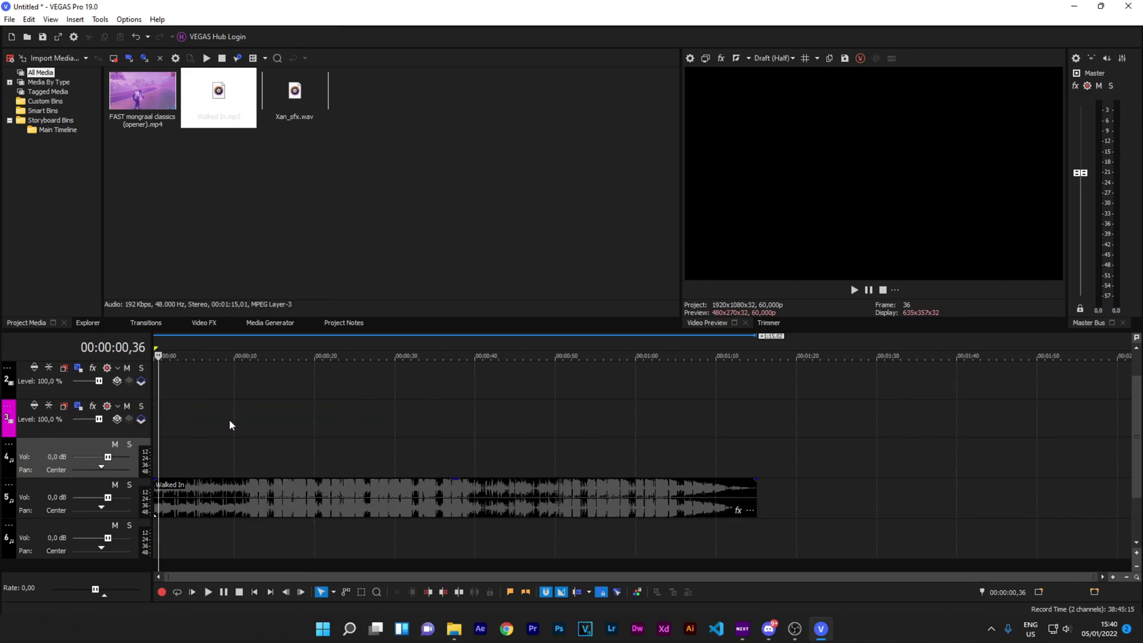
click(206, 417)
click(233, 420)
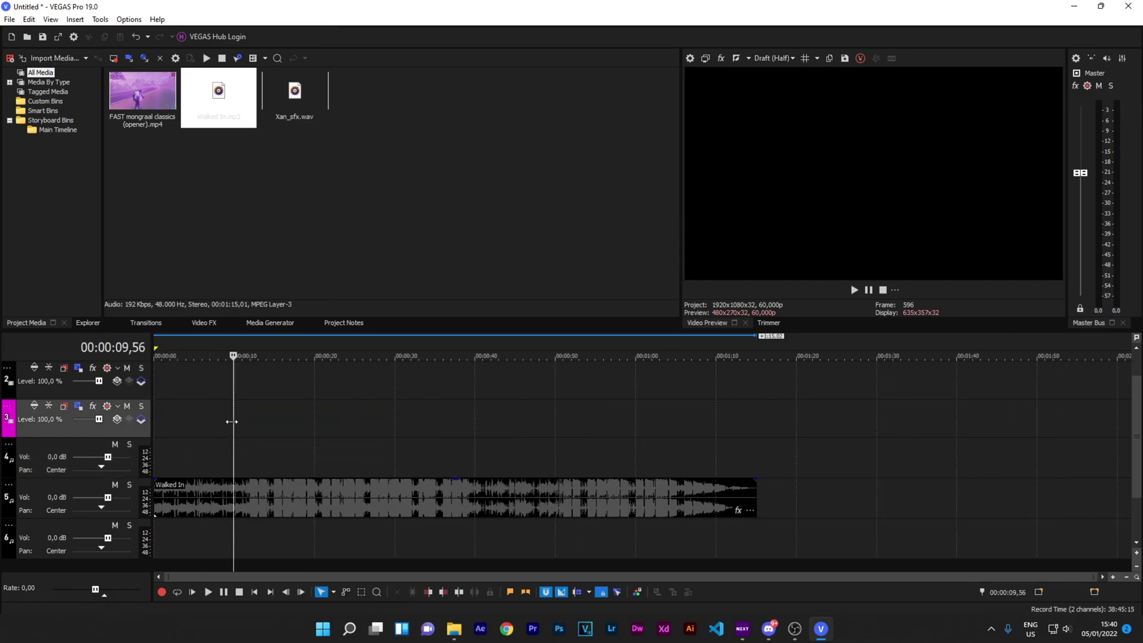
scroll(244, 429, up, 1)
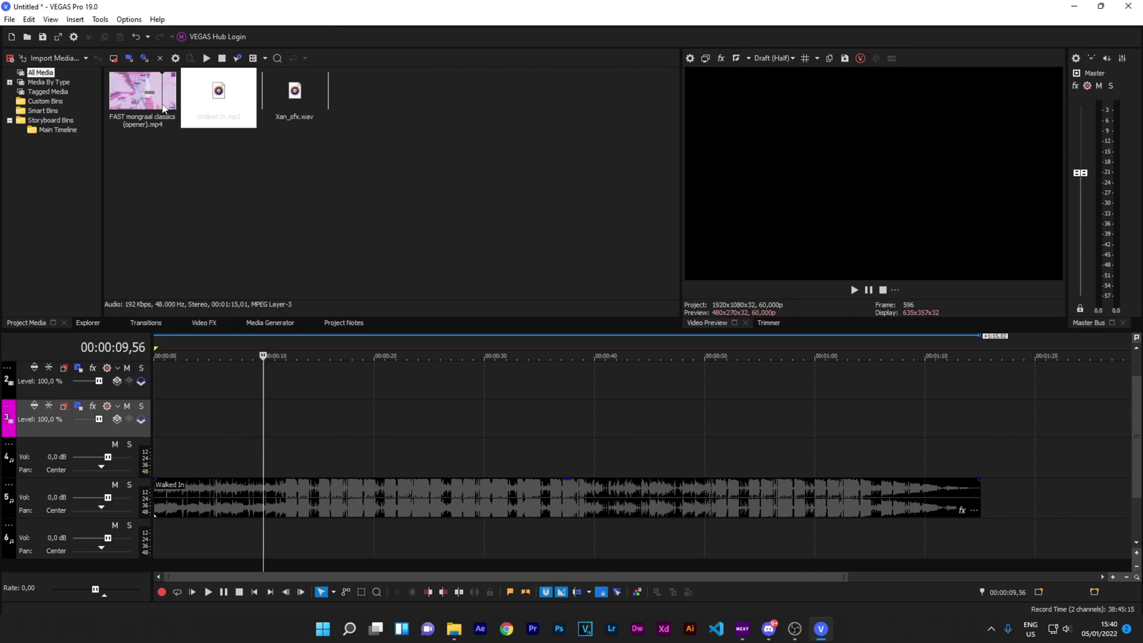
Add the FAST mongraal opener gameplay clip at the start of the timeline.
click(112, 84)
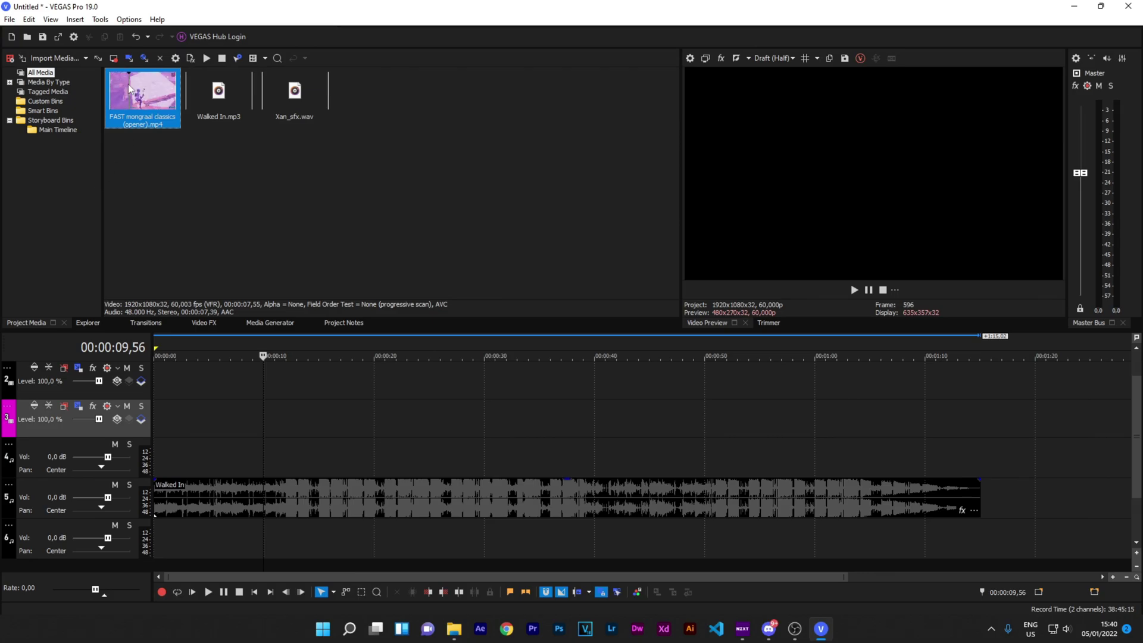
drag(125, 94, 160, 460)
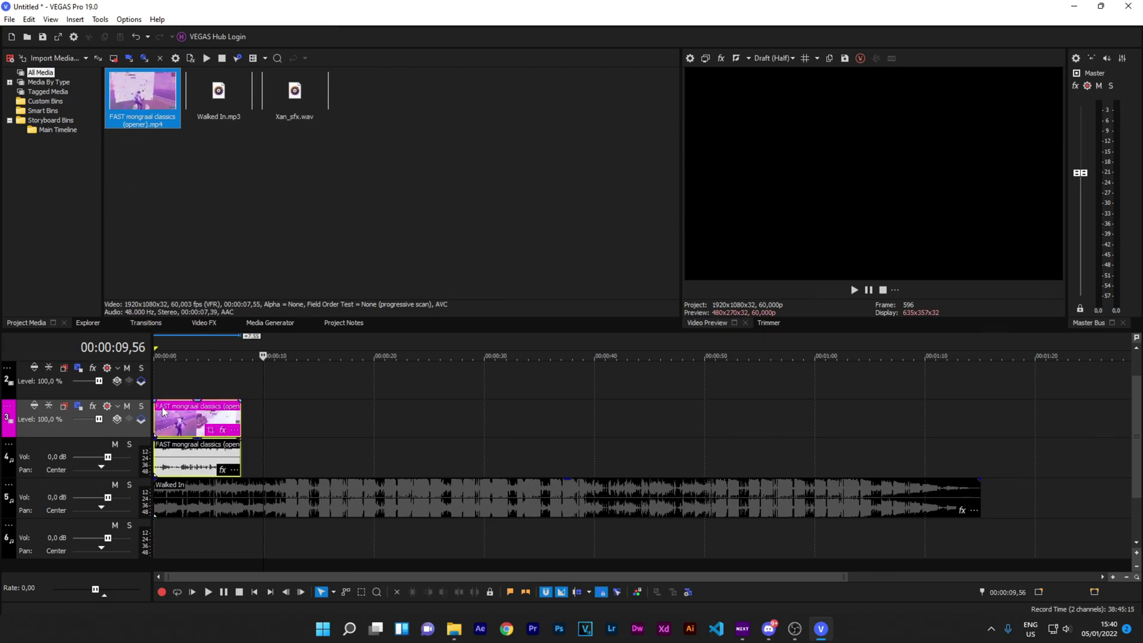
click(159, 373)
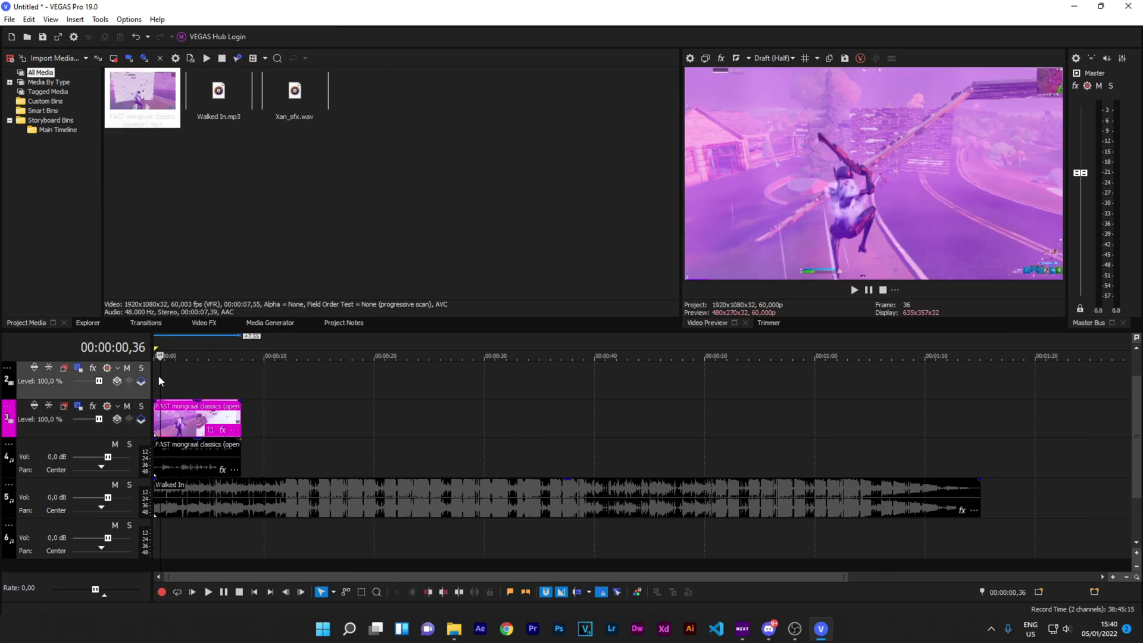
click(206, 373)
scroll(357, 393, up, 3)
scroll(423, 411, up, 2)
Play to the beat and add a marker at 00:00:06,41.
click(575, 390)
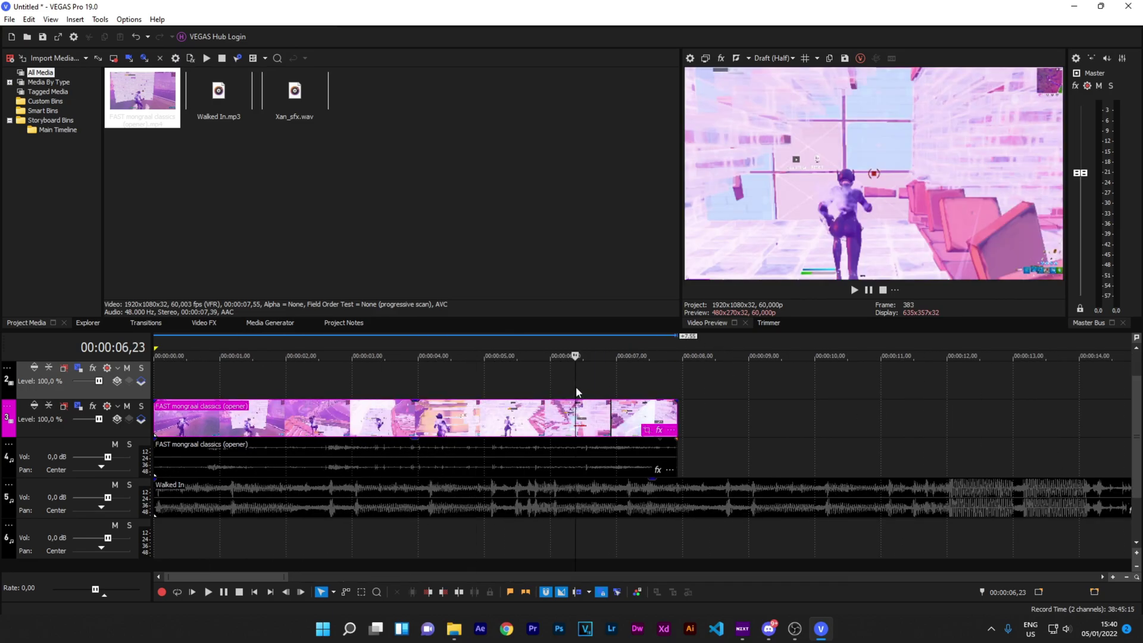
key(space)
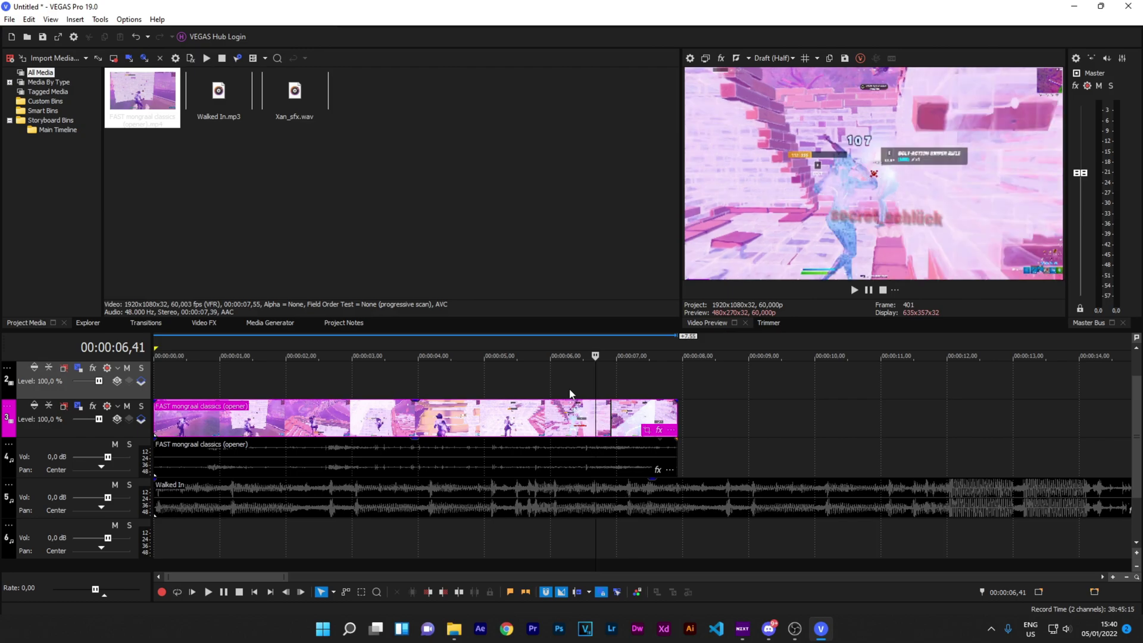
key(m)
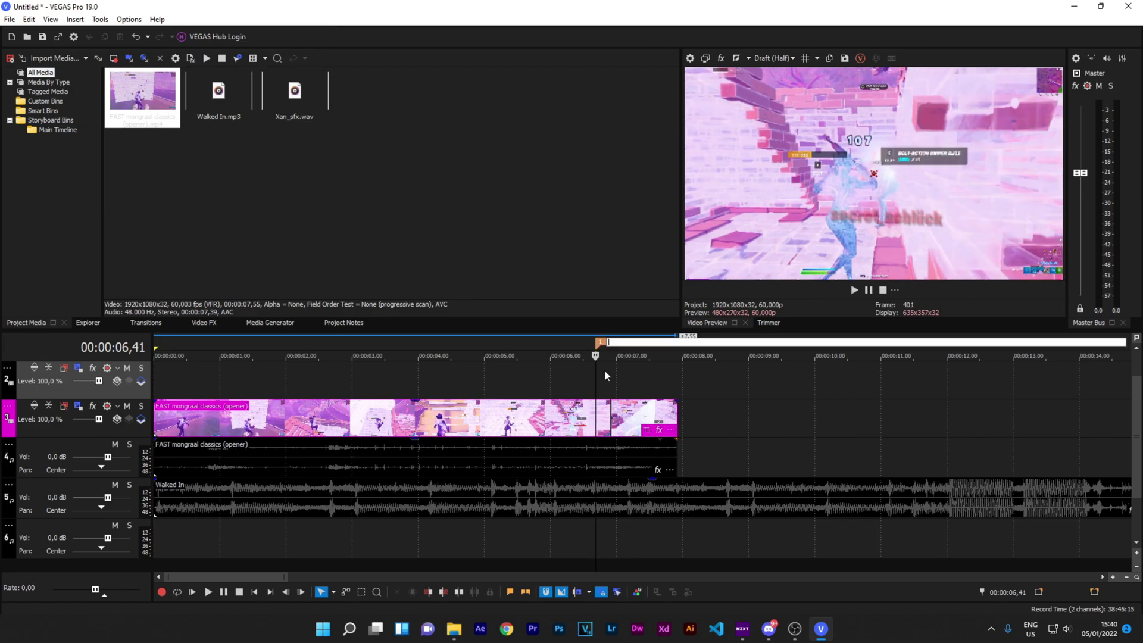
scroll(630, 446, down, 5)
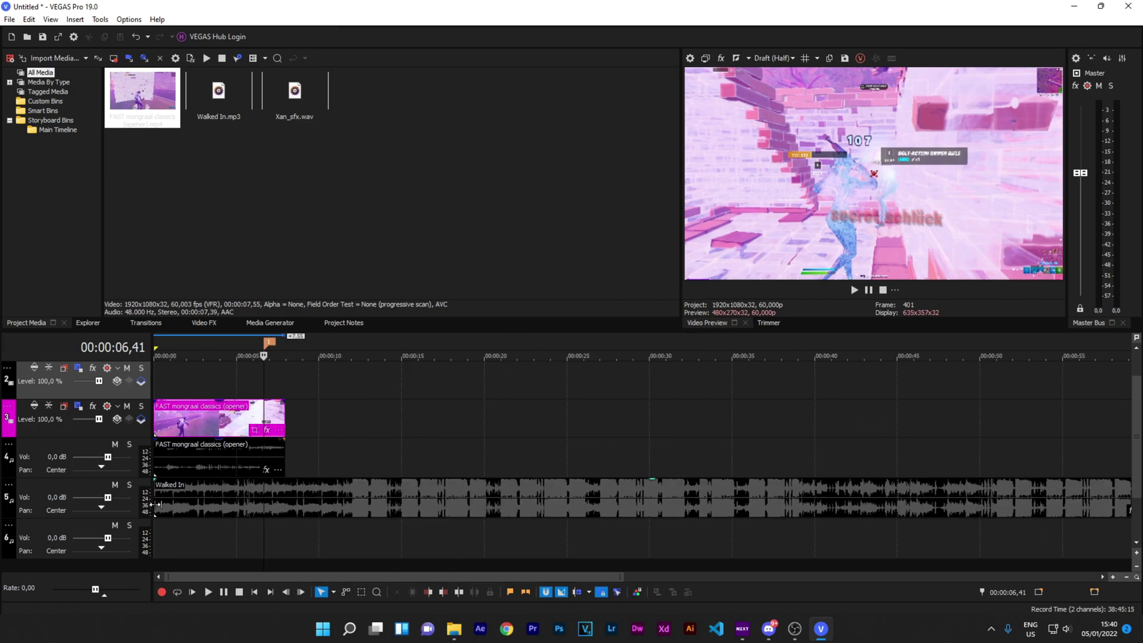
Shift the Walked In music toward the marker and play back to check sync.
drag(156, 503, 261, 511)
scroll(419, 502, up, 1)
scroll(420, 502, up, 3)
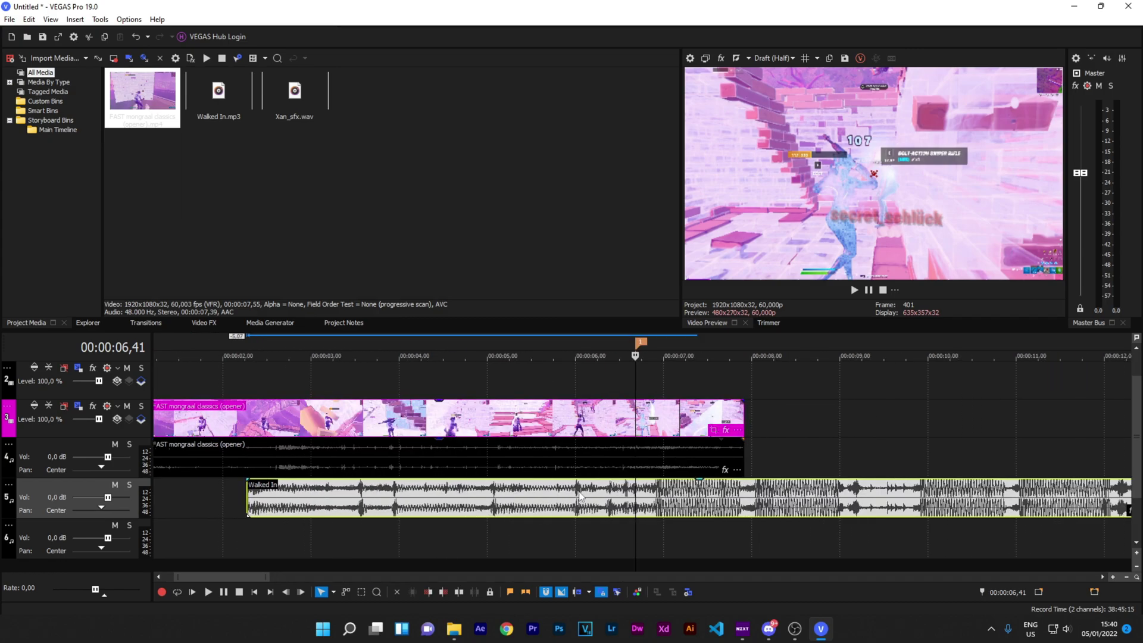
key(space)
key(space)
scroll(274, 502, down, 2)
key(space)
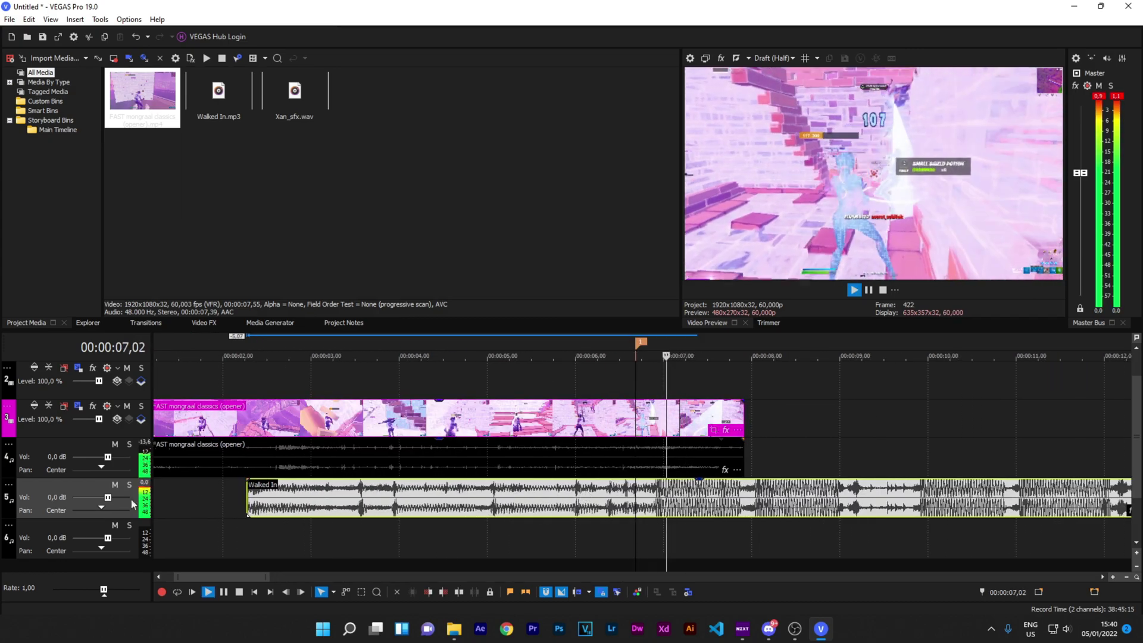
key(space)
click(256, 502)
key(space)
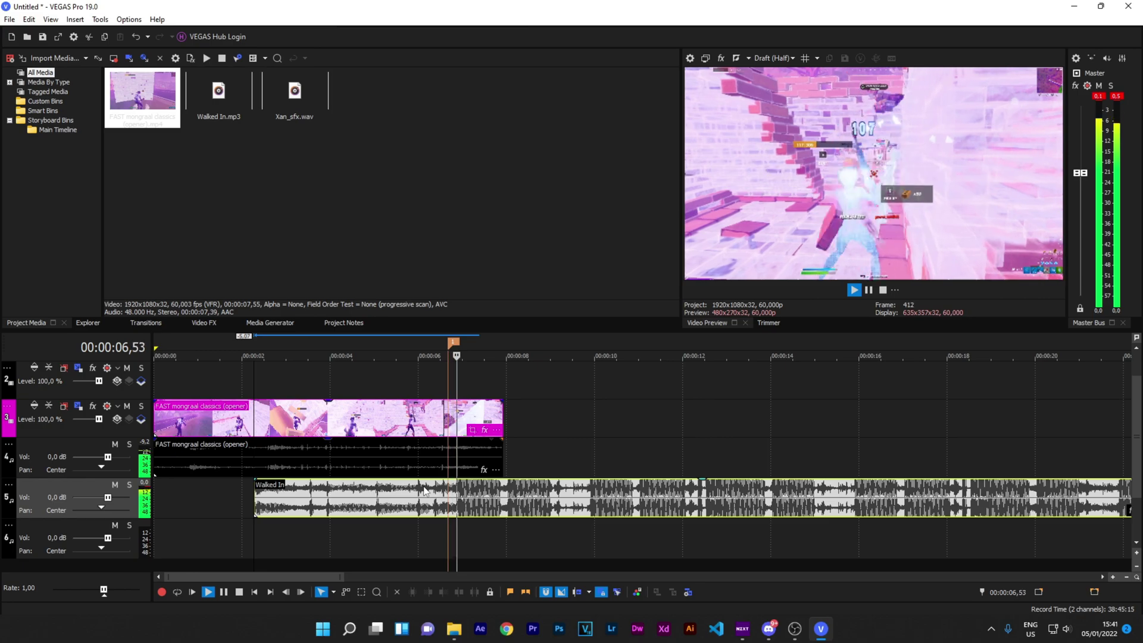
key(space)
click(448, 495)
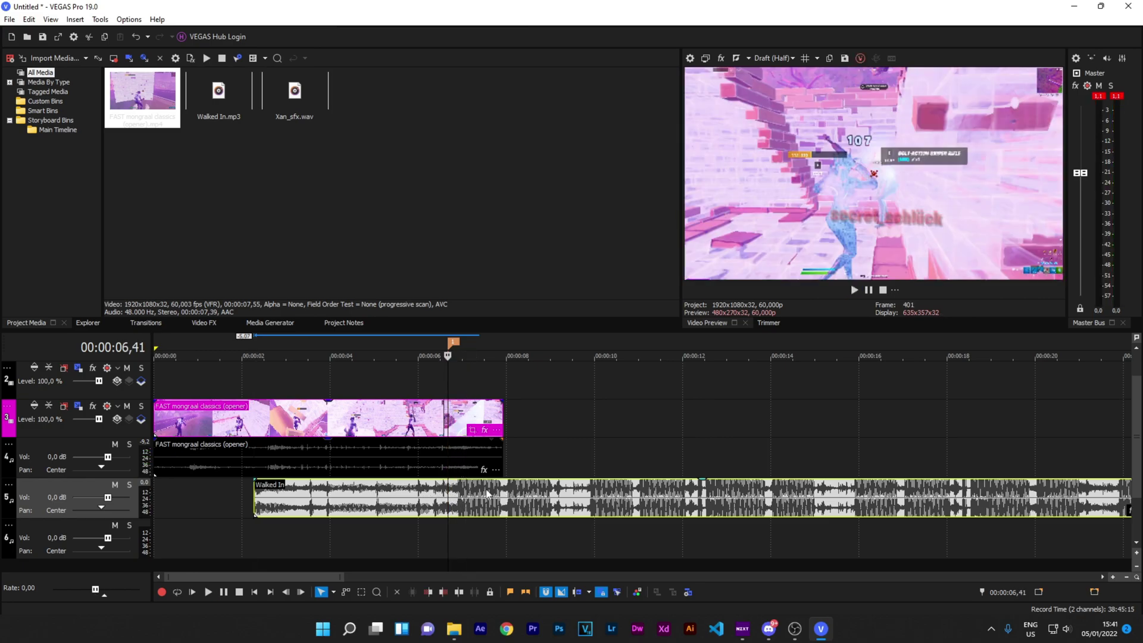
Extend the Walked In music back to the timeline start and review the edit.
scroll(744, 448, up, 8)
scroll(764, 494, up, 3)
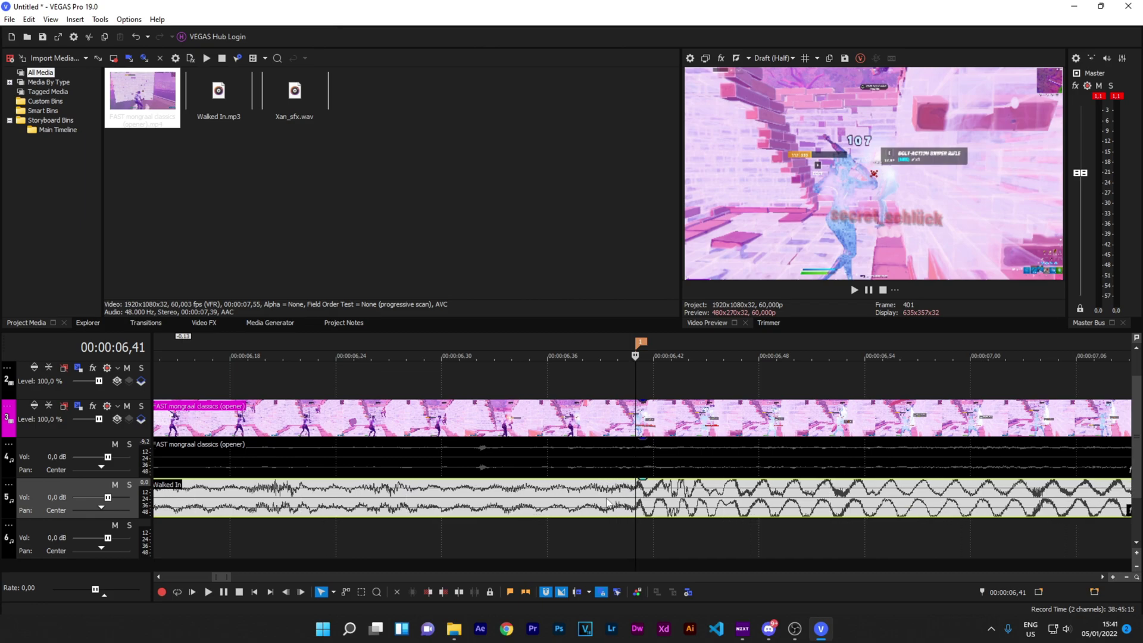
scroll(618, 503, down, 10)
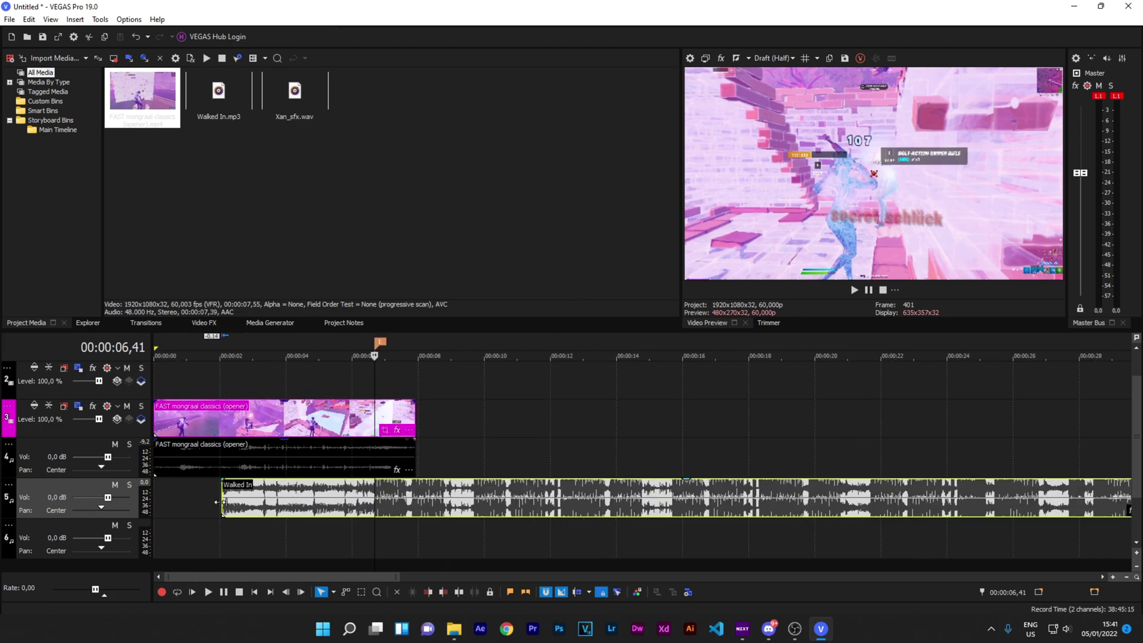
drag(221, 502, 154, 502)
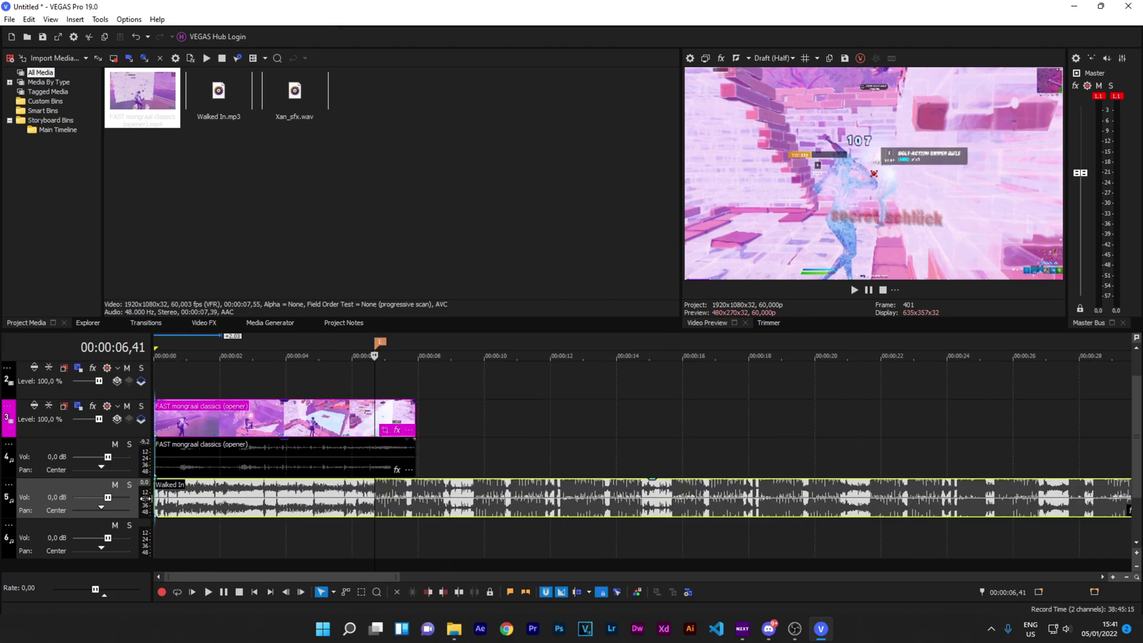
click(158, 390)
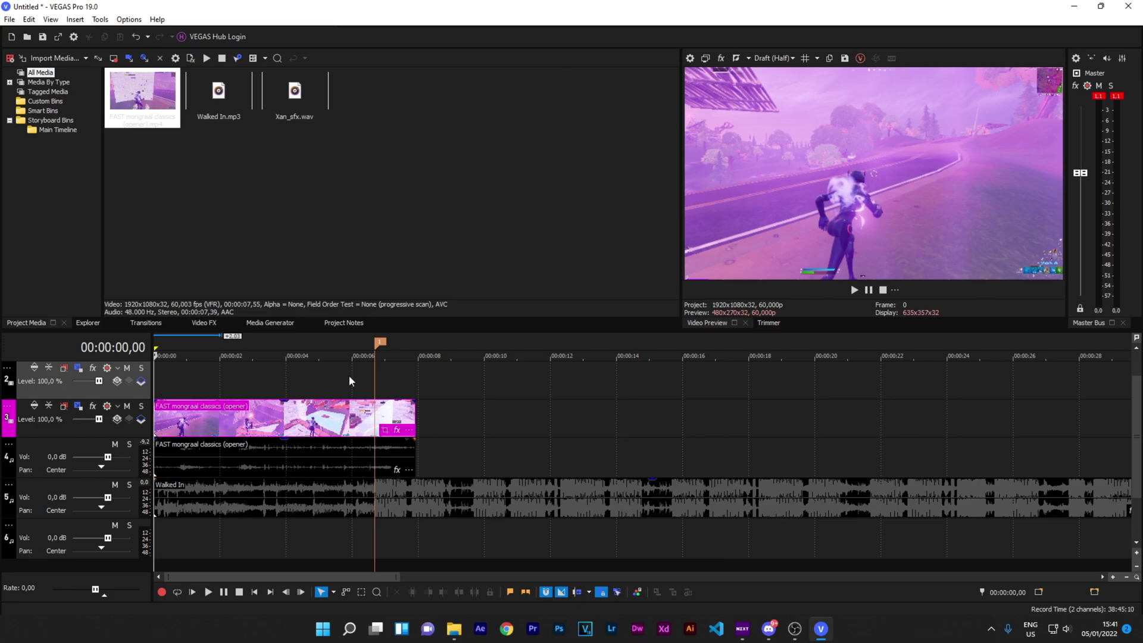
key(space)
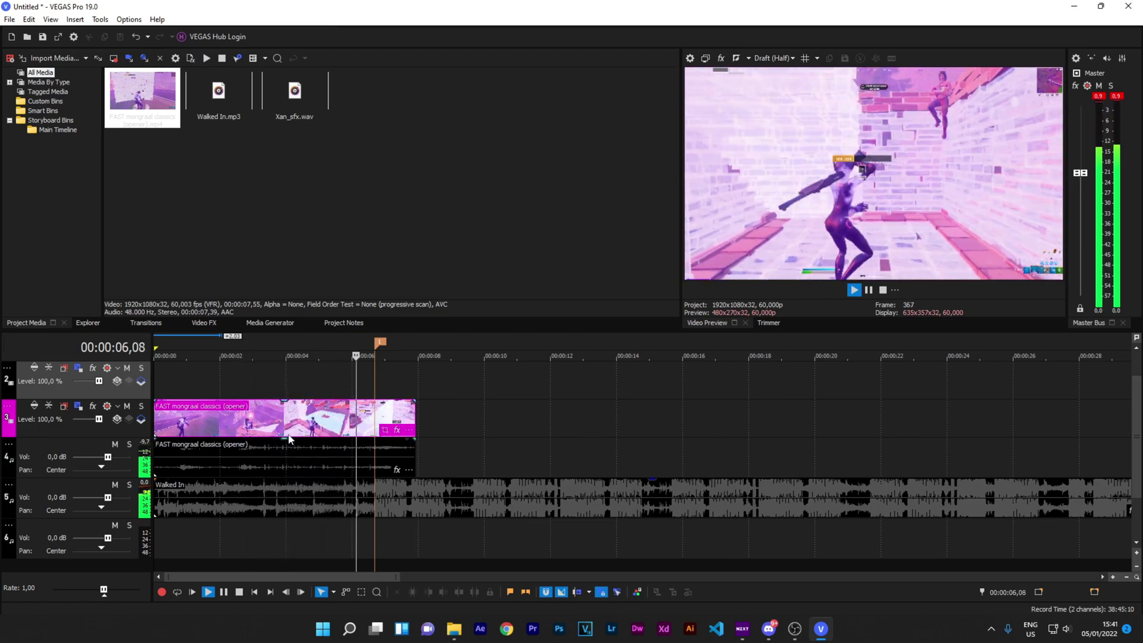
key(space)
click(330, 380)
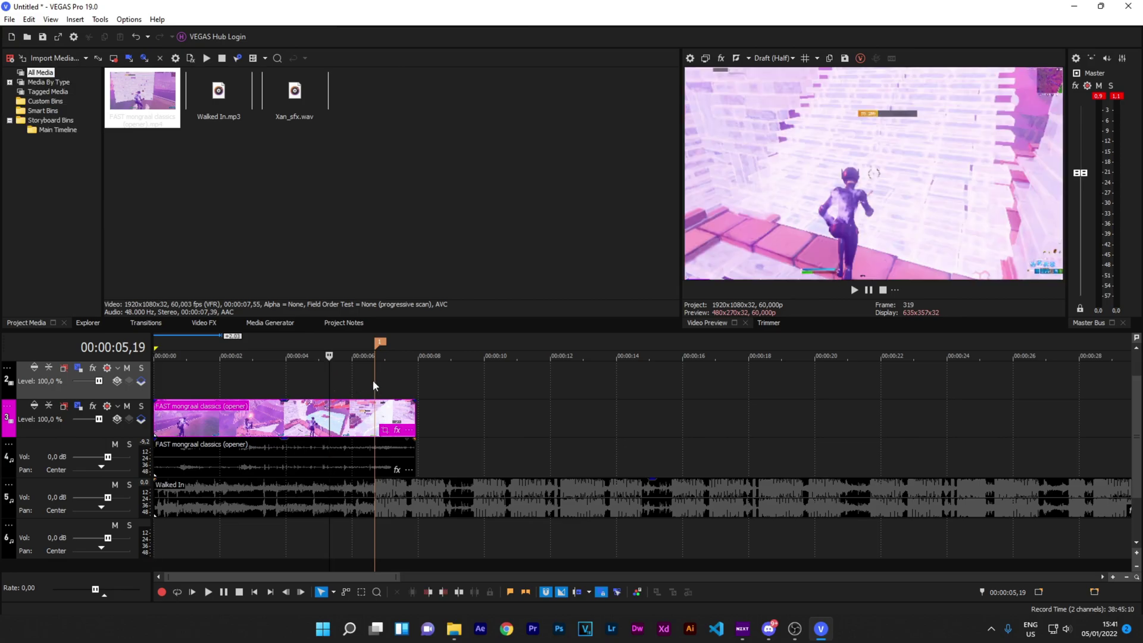
click(156, 384)
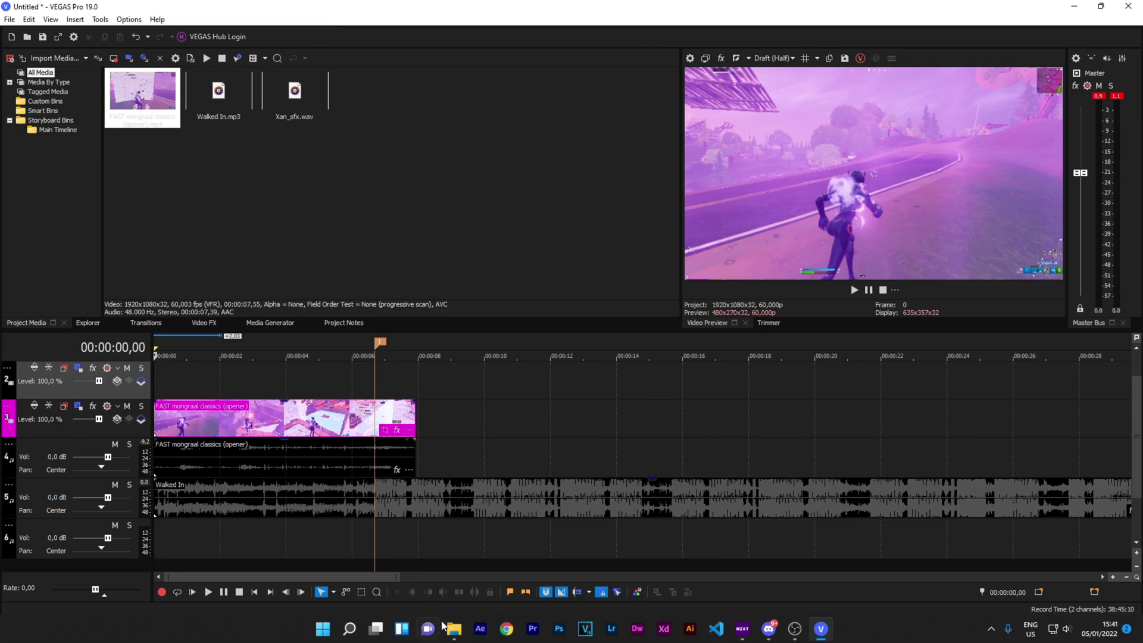
click(473, 562)
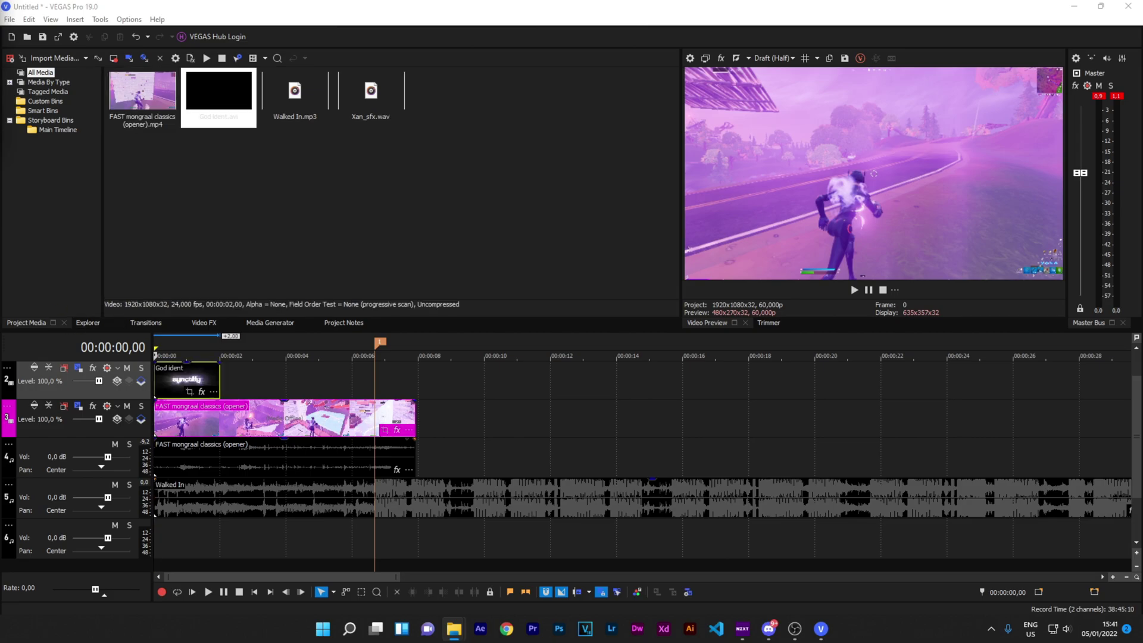
Set the God ident clip's Media alpha channel to Premultiplied (dirty).
click(180, 322)
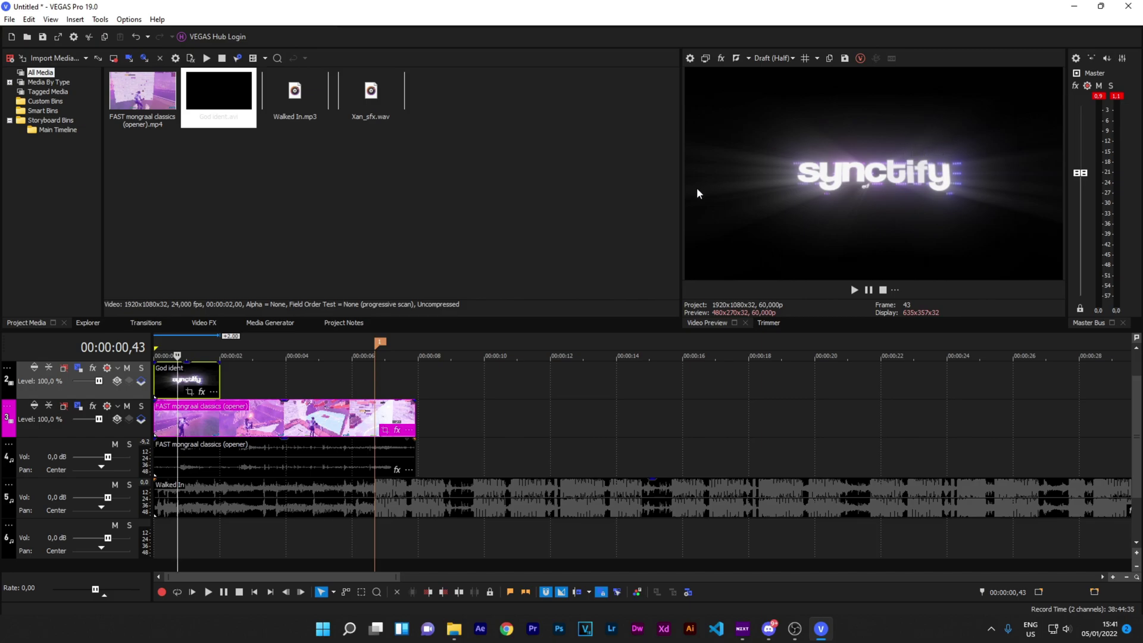
right_click(177, 417)
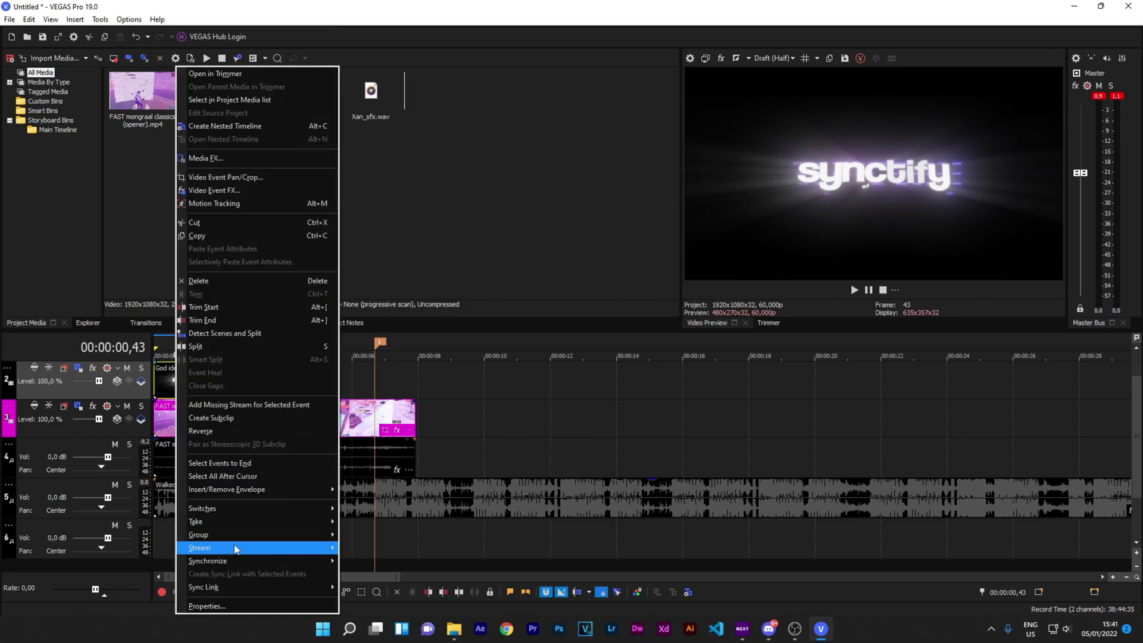
click(212, 607)
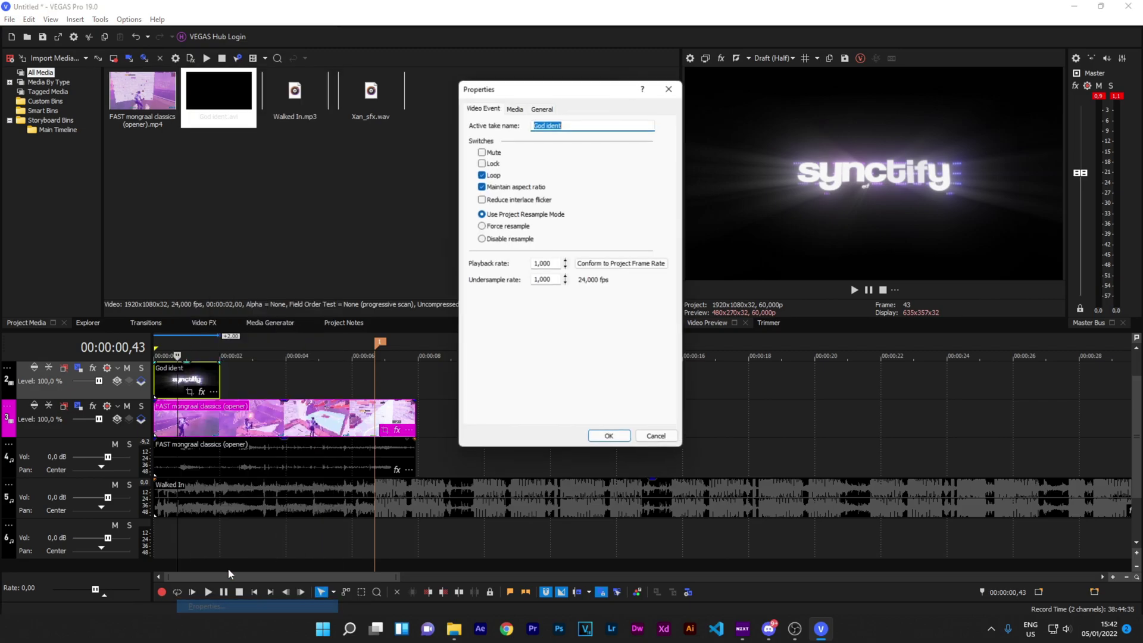
click(514, 107)
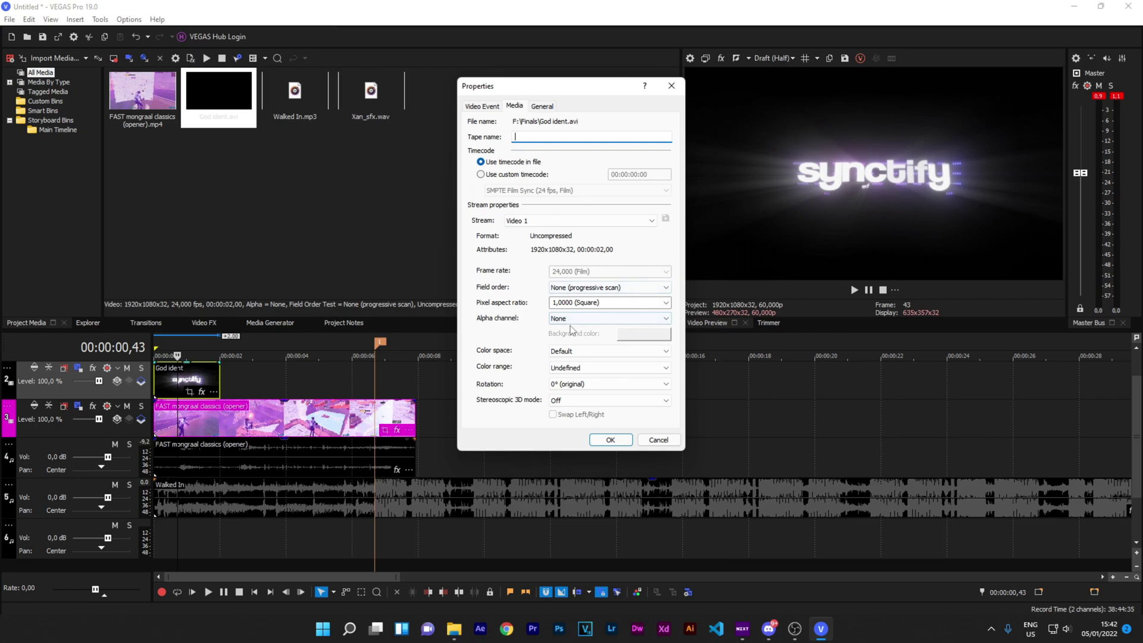
click(564, 319)
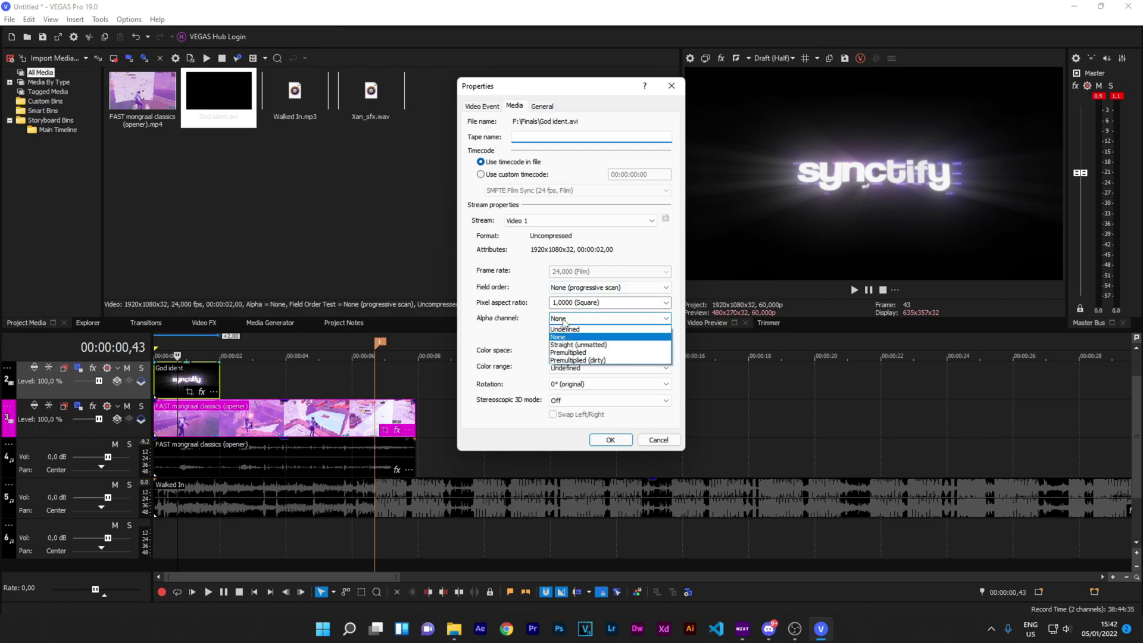
click(576, 360)
click(610, 439)
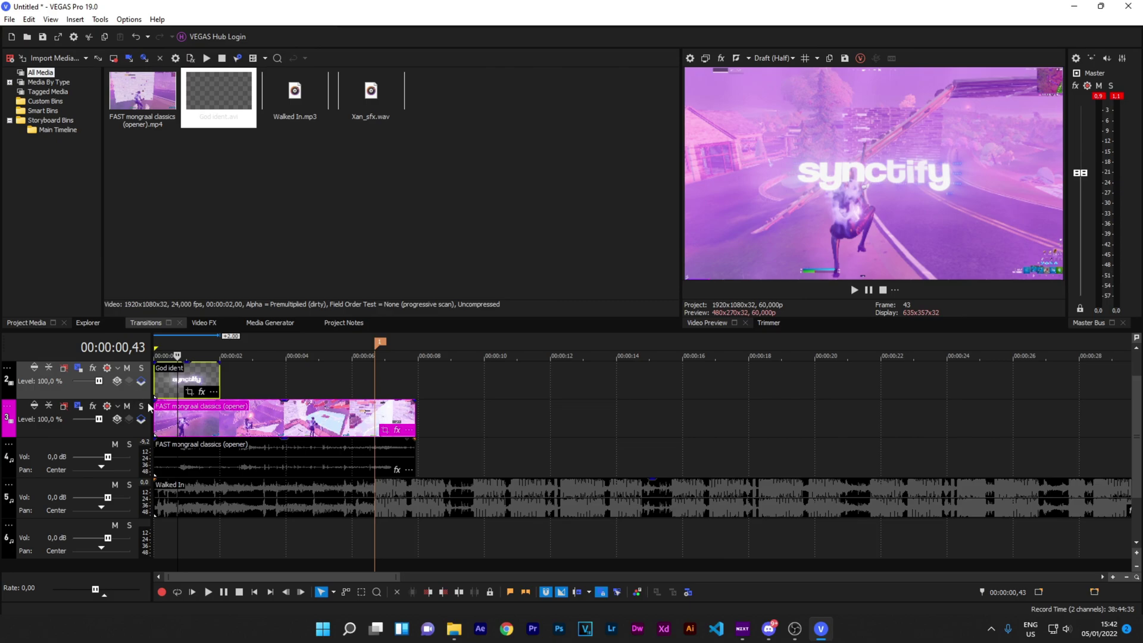
Play the God ident over the gameplay and step frames to the cut point near 00:00:01,43.
click(220, 417)
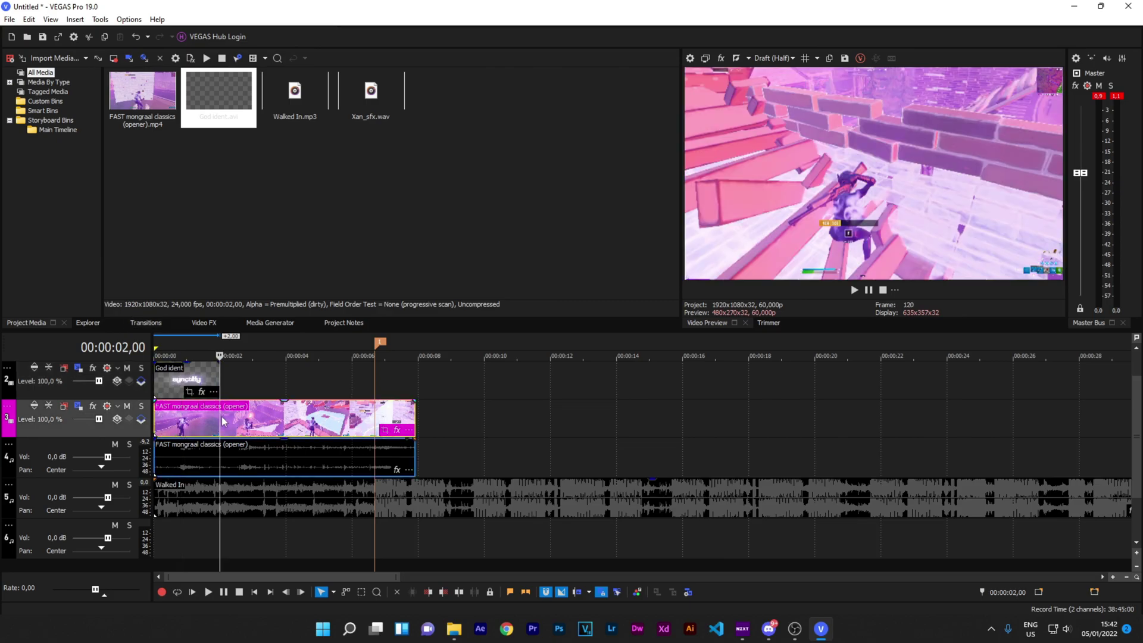
click(191, 379)
scroll(476, 372, up, 4)
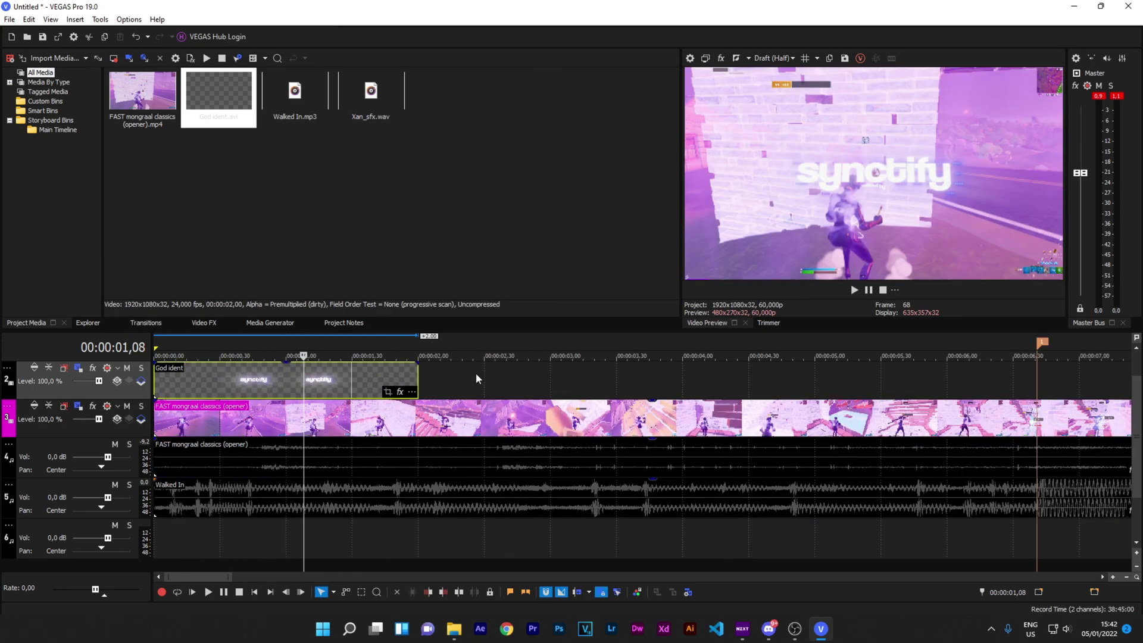
key(space)
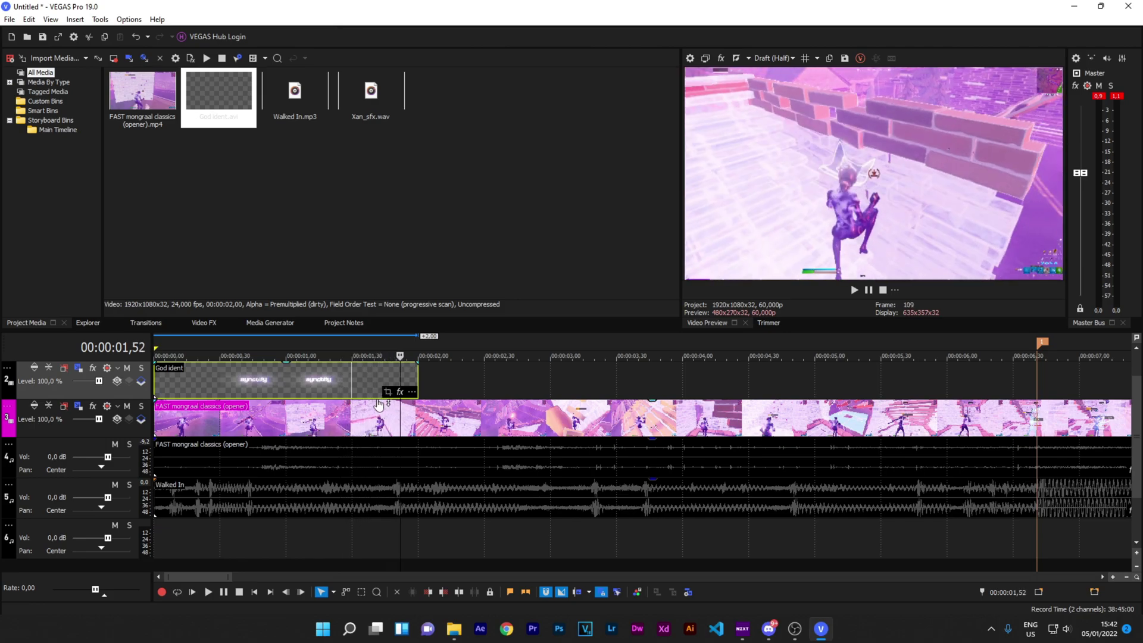
key(Left)
key(Left)
key(Left)
key(Left)
key(Left)
key(Left)
key(Left)
key(Left)
key(Left)
key(Left)
key(Left)
key(Left)
key(Left)
key(Left)
key(Left)
key(Left)
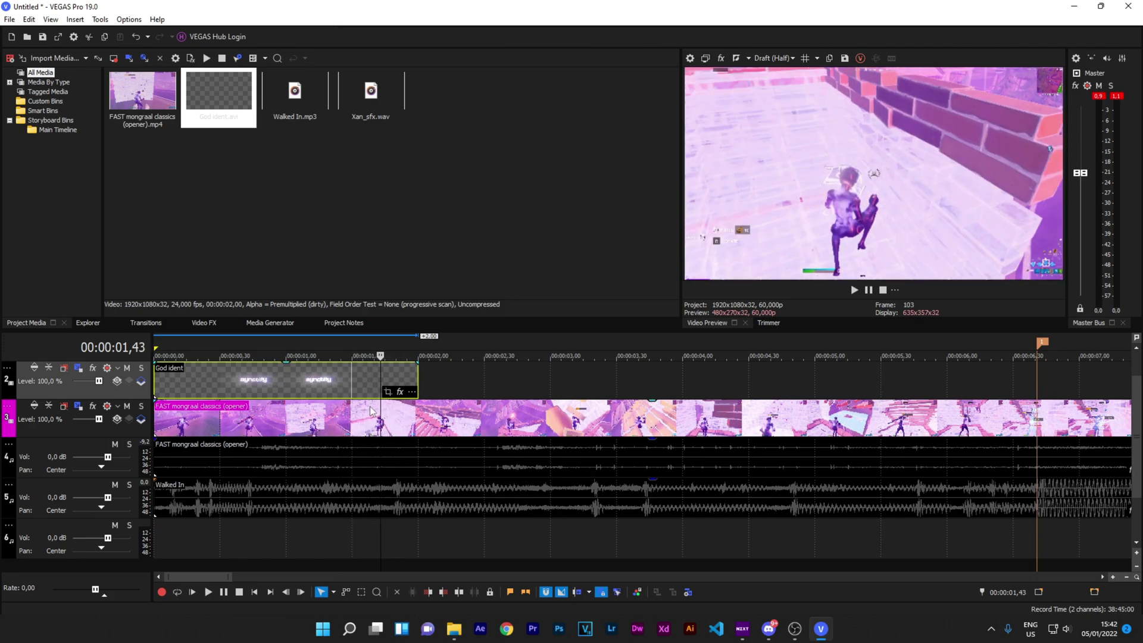
key(Left)
key(Left)
key(Left)
key(Left)
key(Left)
key(Right)
key(Right)
key(Right)
key(Right)
key(Right)
key(Right)
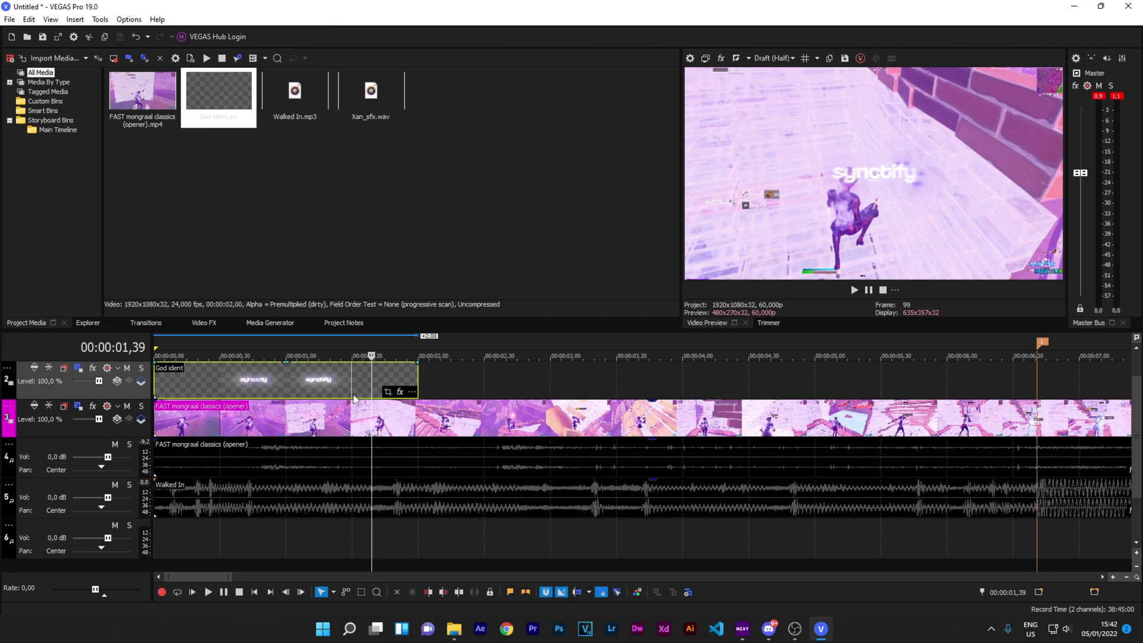
key(Right)
key(Right)
key(Right)
key(Right)
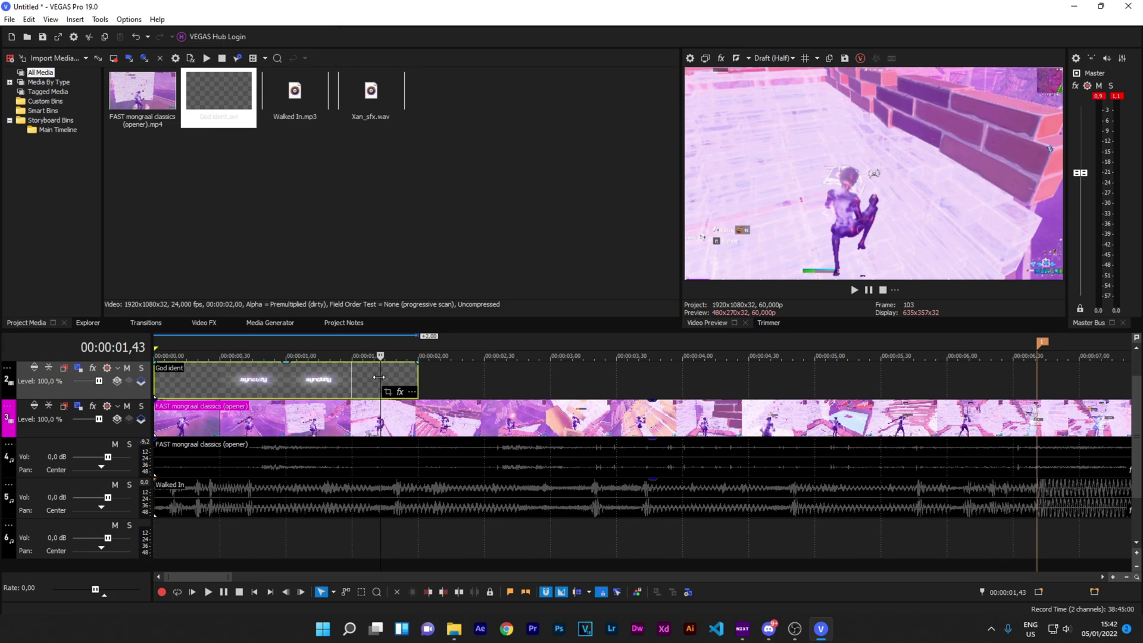
Split the opener gameplay clip at the playhead and select the first piece.
click(381, 418)
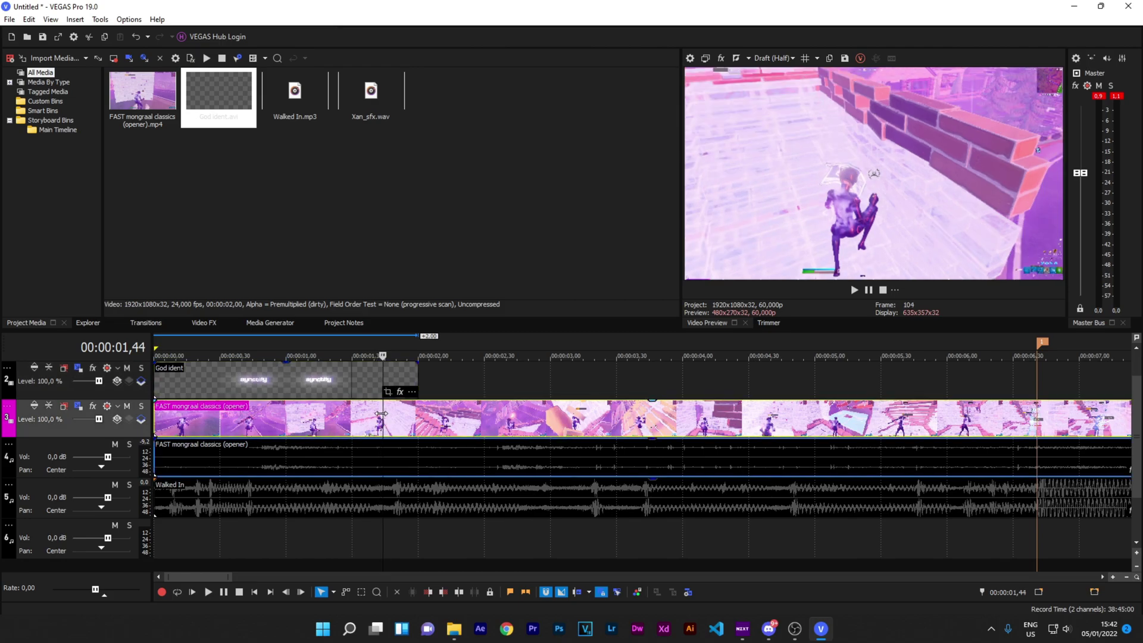
key(s)
scroll(381, 417, down, 2)
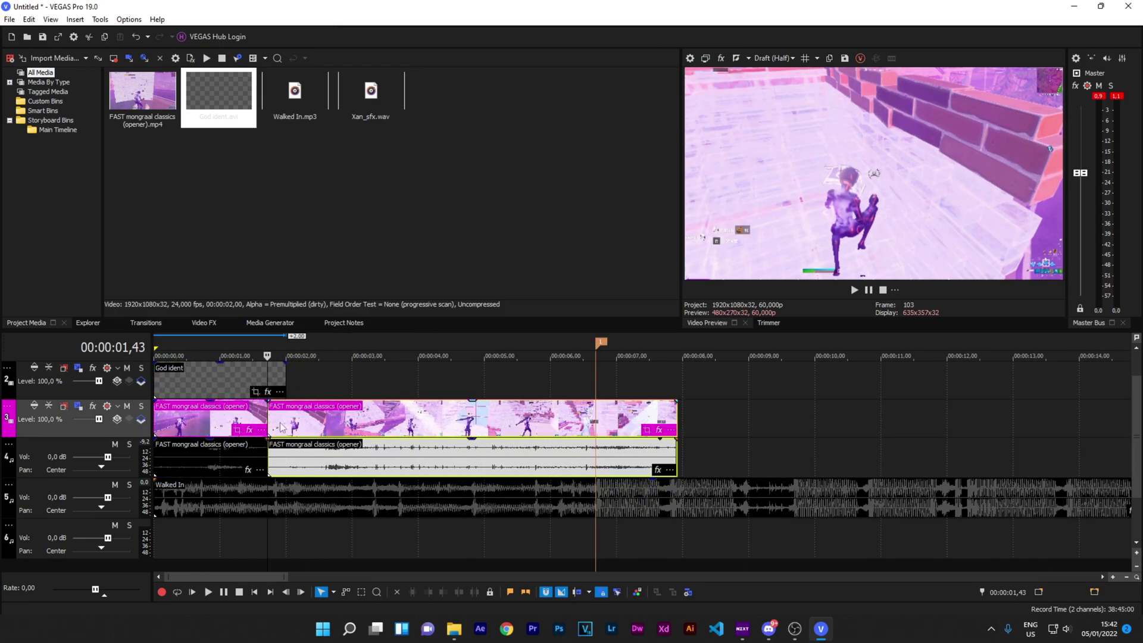
click(210, 424)
Apply S_ScanLines to the first opener piece with Lines Frequency 100.
click(204, 323)
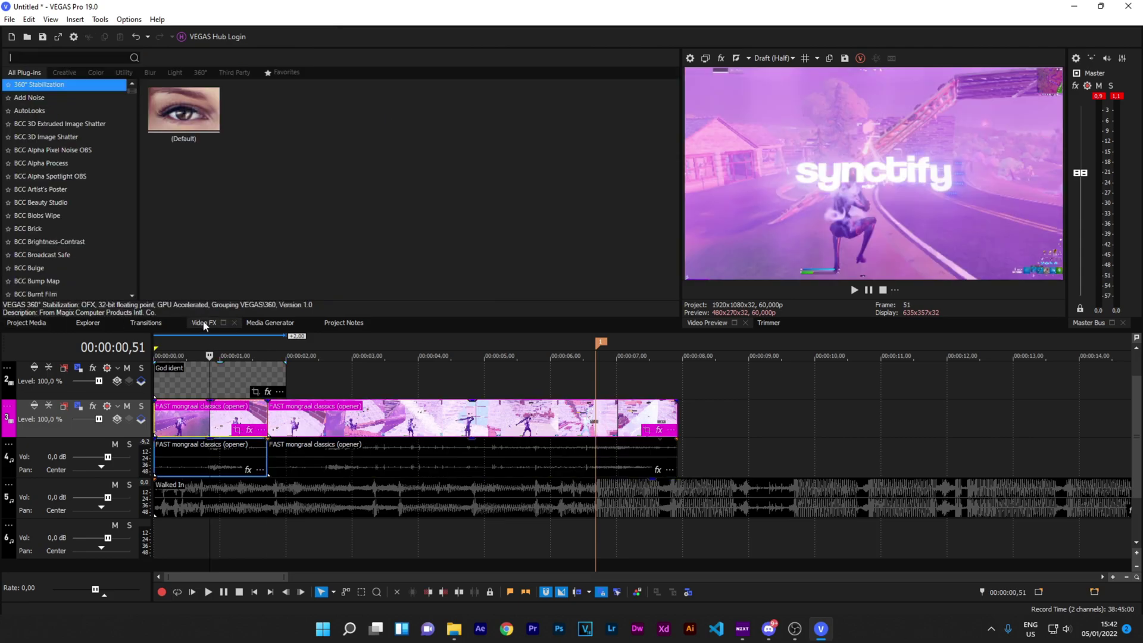
text(scan)
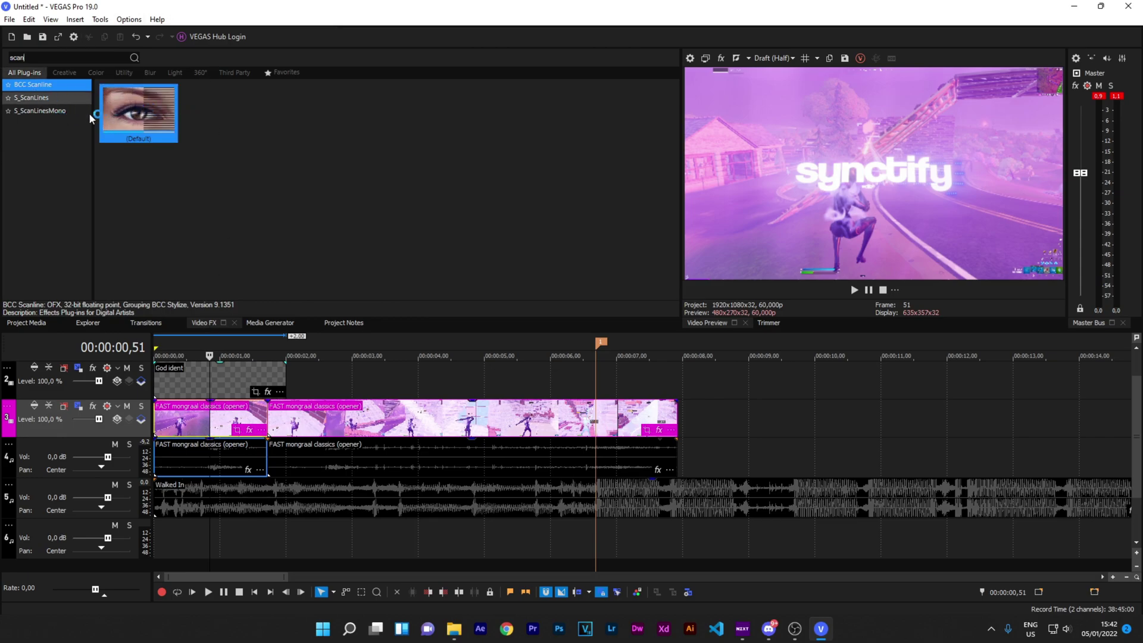
key(Down)
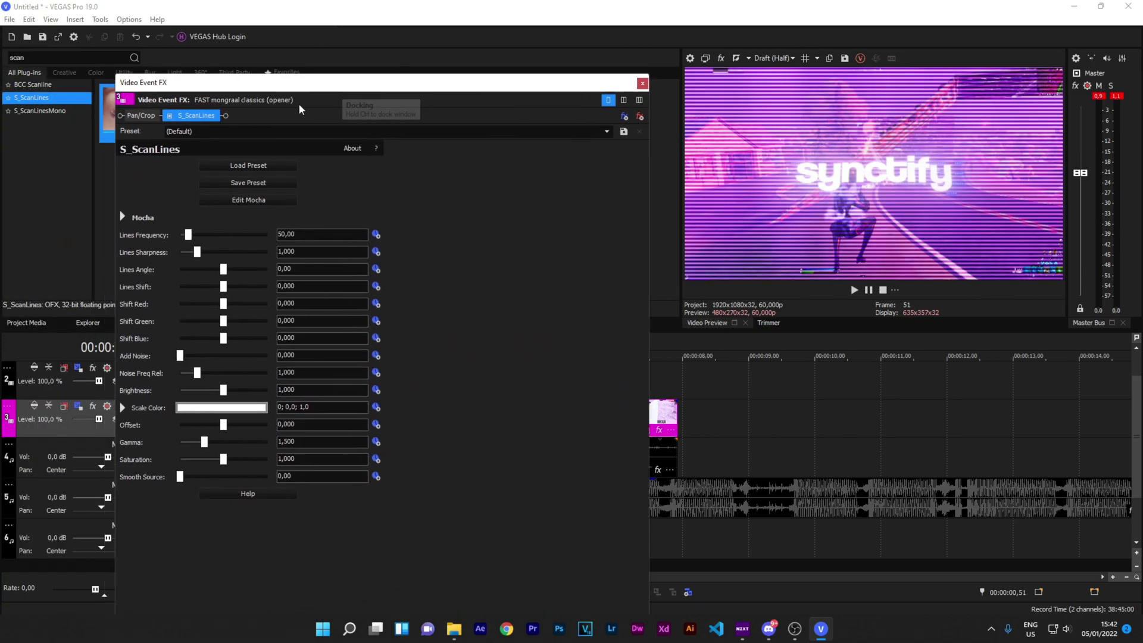
text(100)
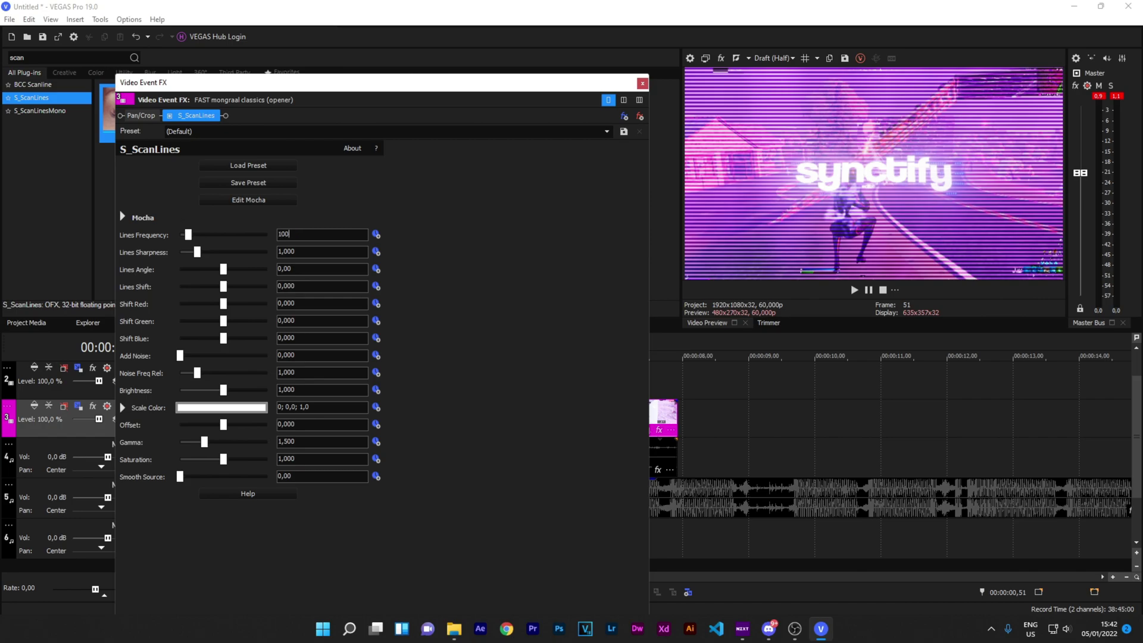
key(Return)
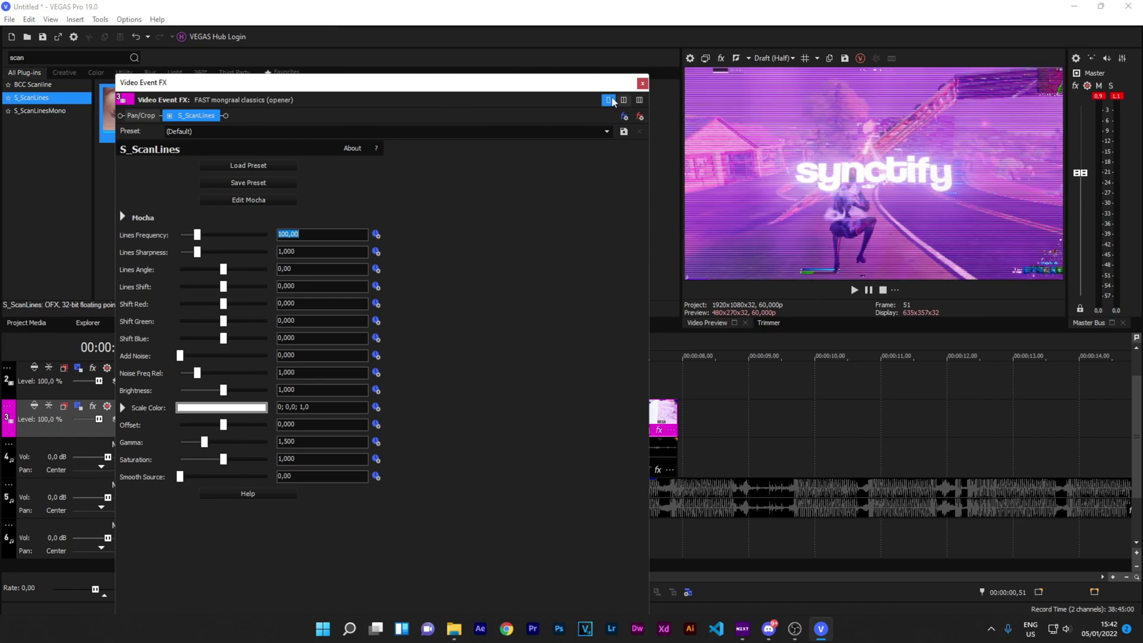
click(643, 83)
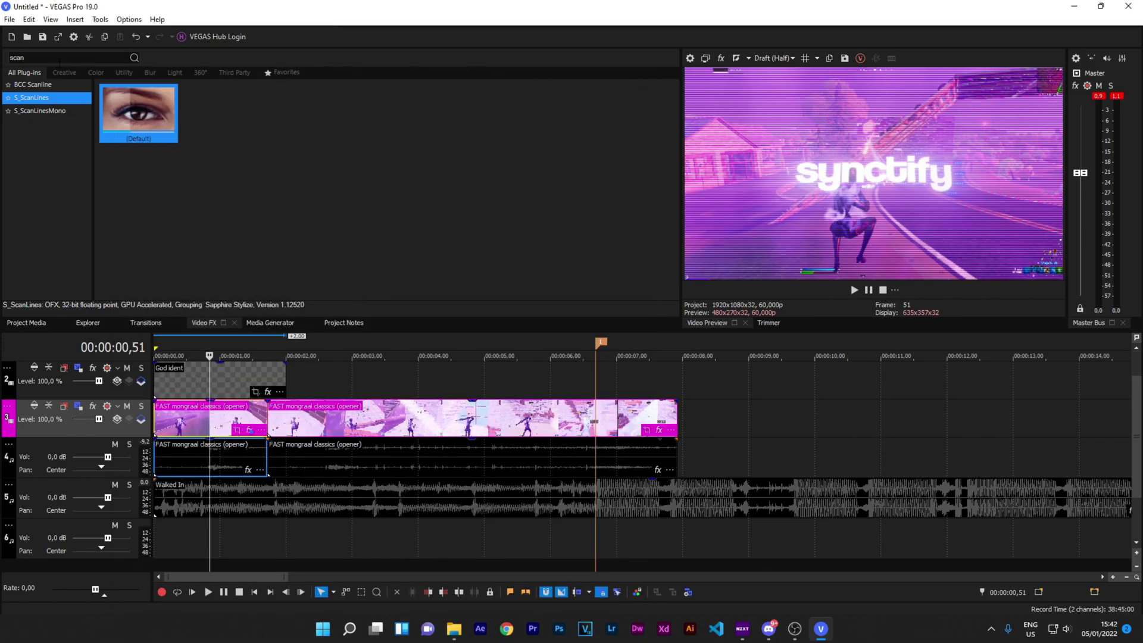
Add S_Hotspots to the first opener piece with Threshold about 0.98, then loop the first three seconds.
click(132, 79)
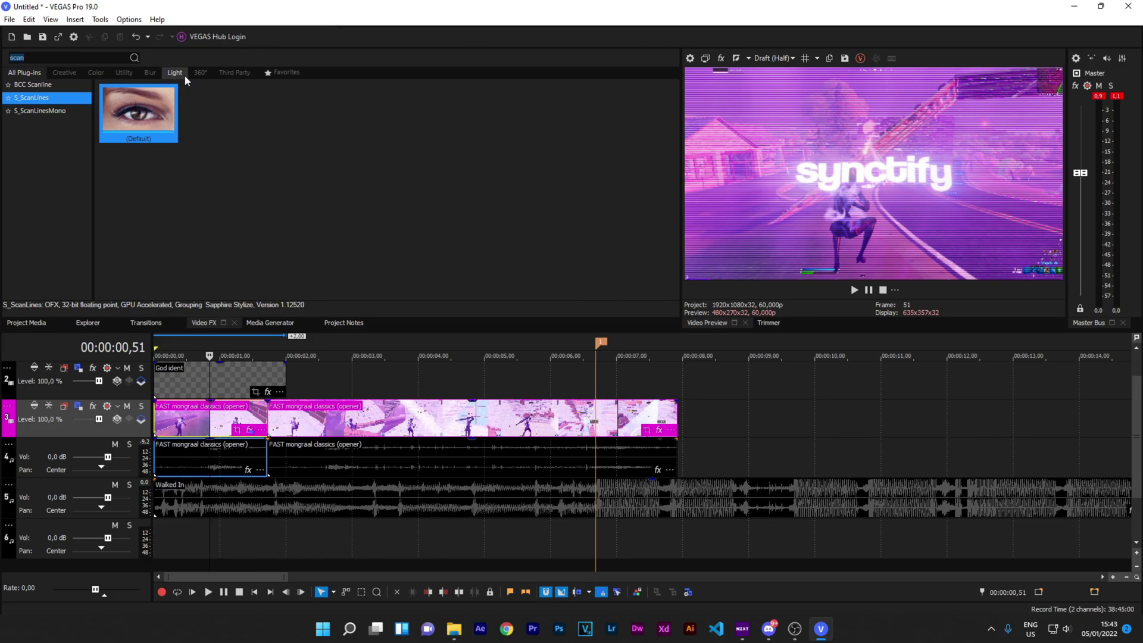
text(hots)
drag(138, 110, 204, 426)
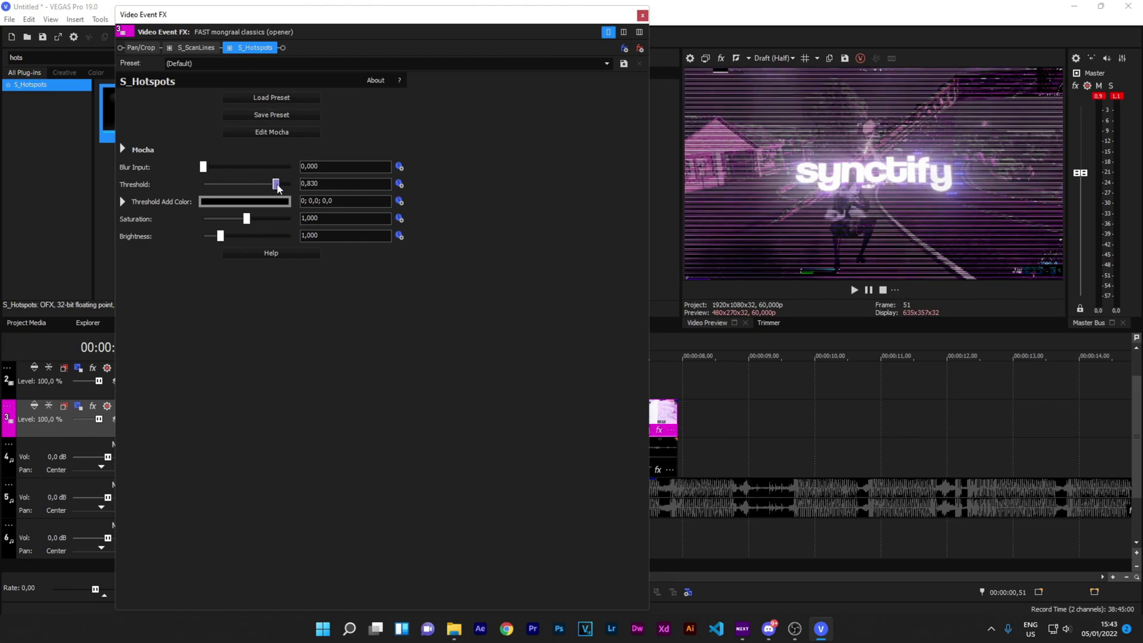
drag(282, 184, 290, 185)
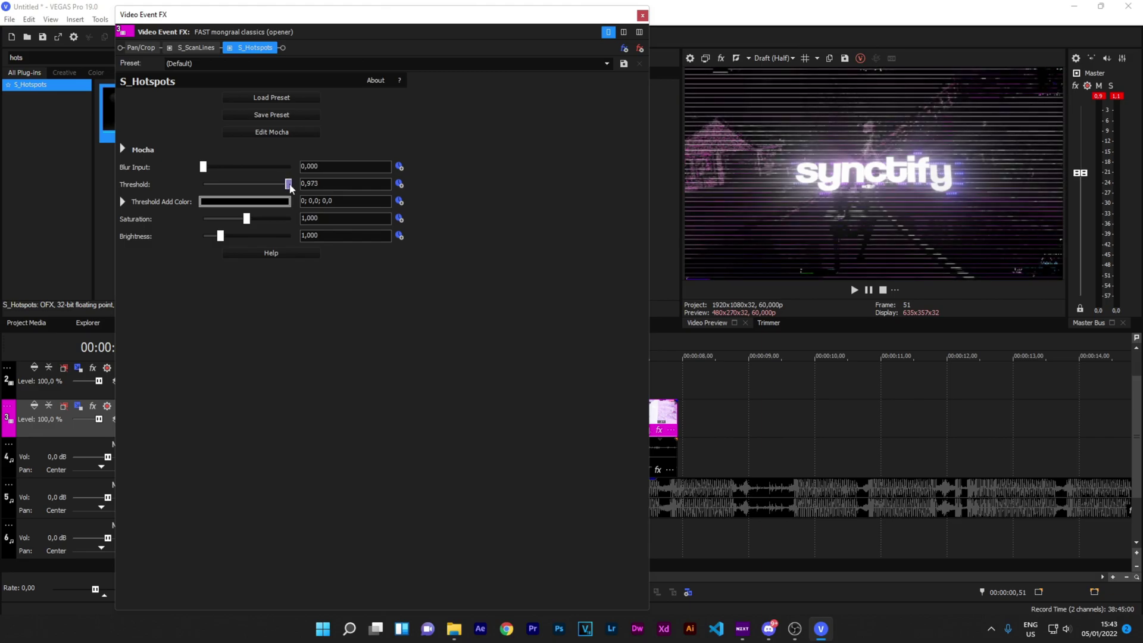
click(642, 14)
scroll(160, 347, down, 3)
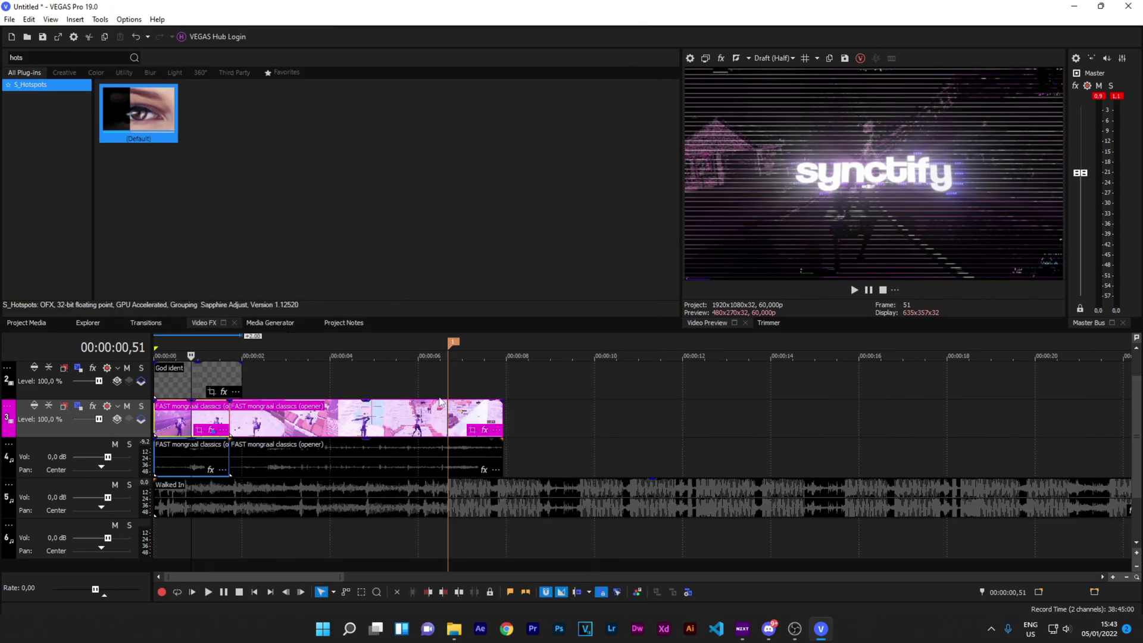
drag(159, 347, 255, 356)
key(space)
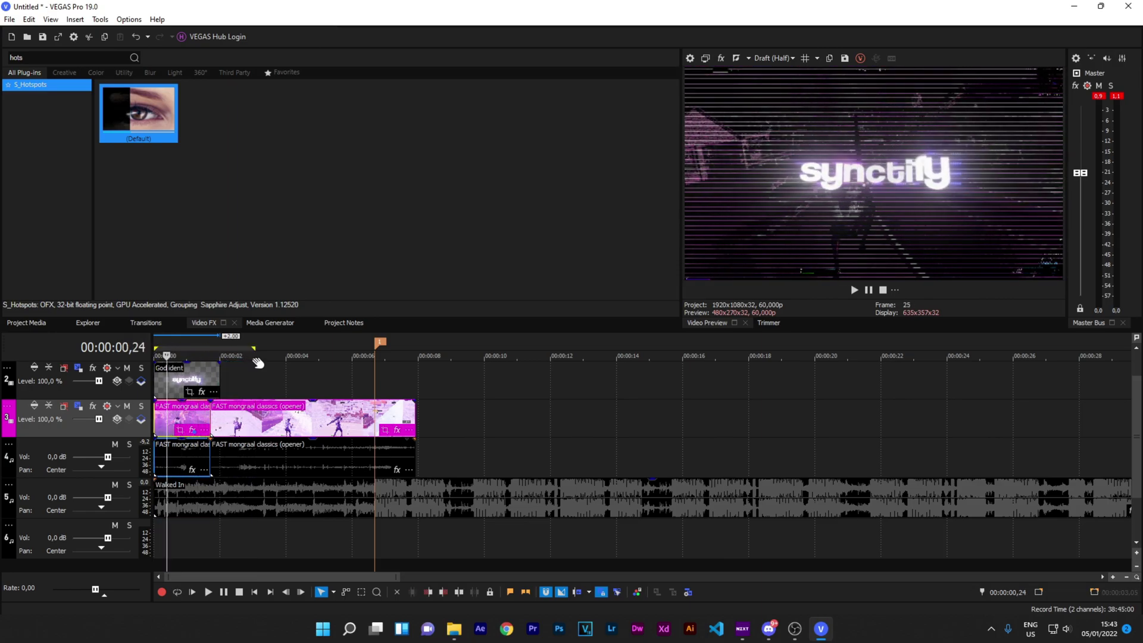
key(space)
key(space)
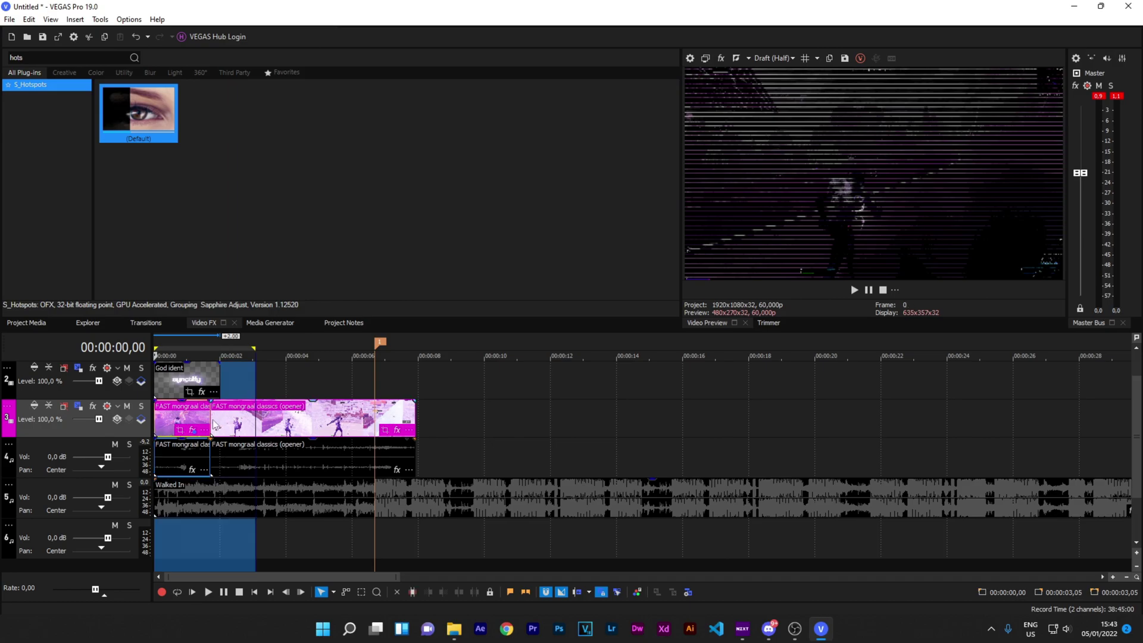
key(space)
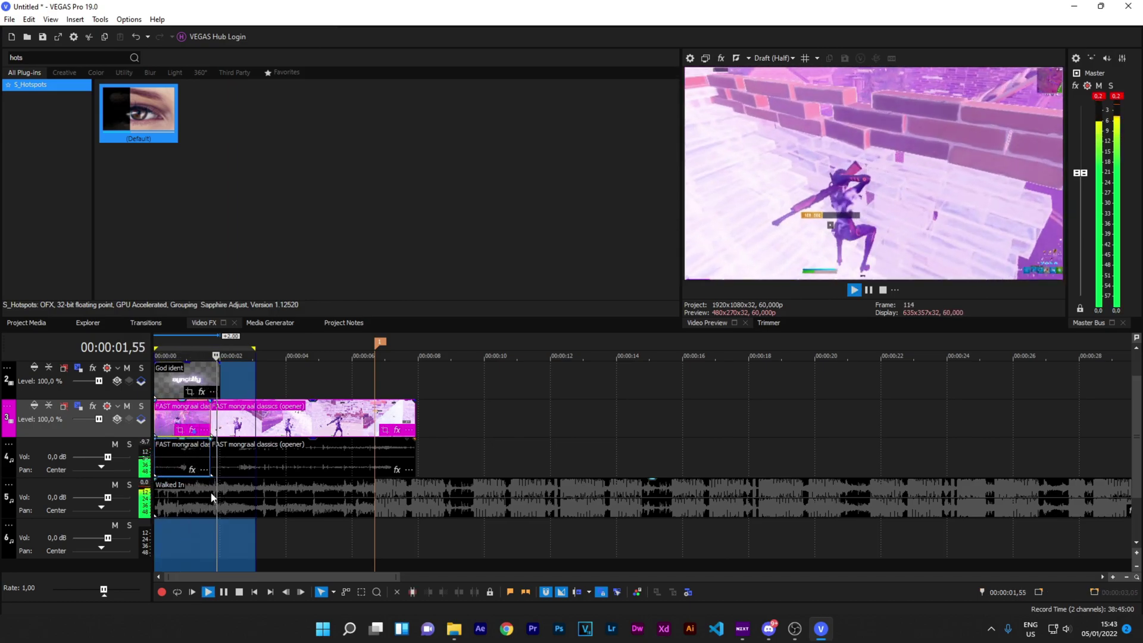
key(space)
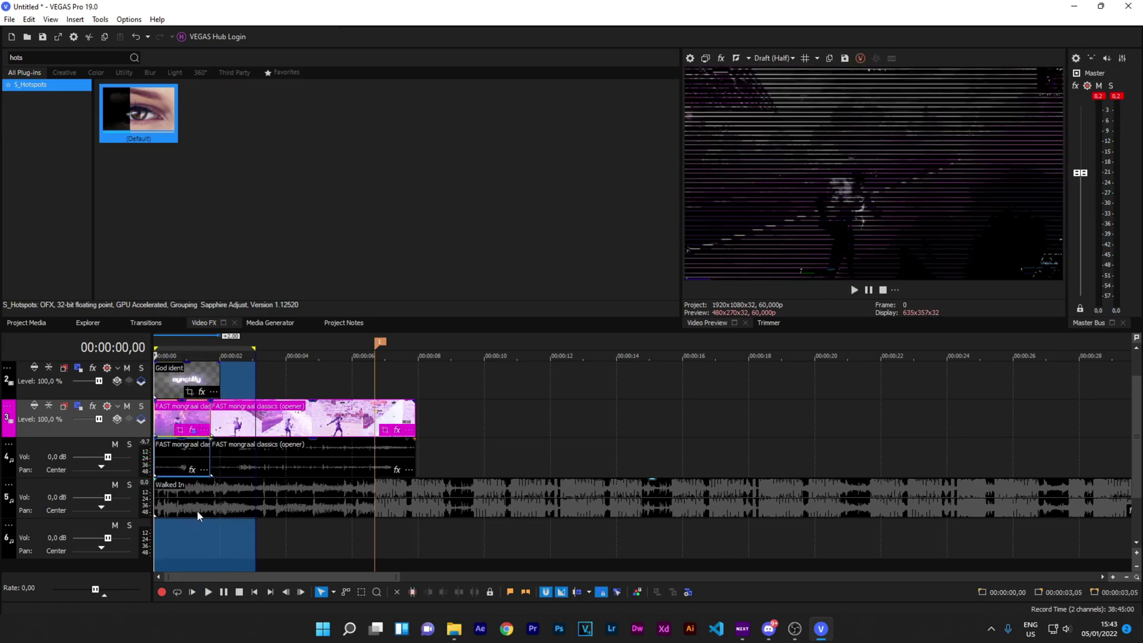
click(198, 524)
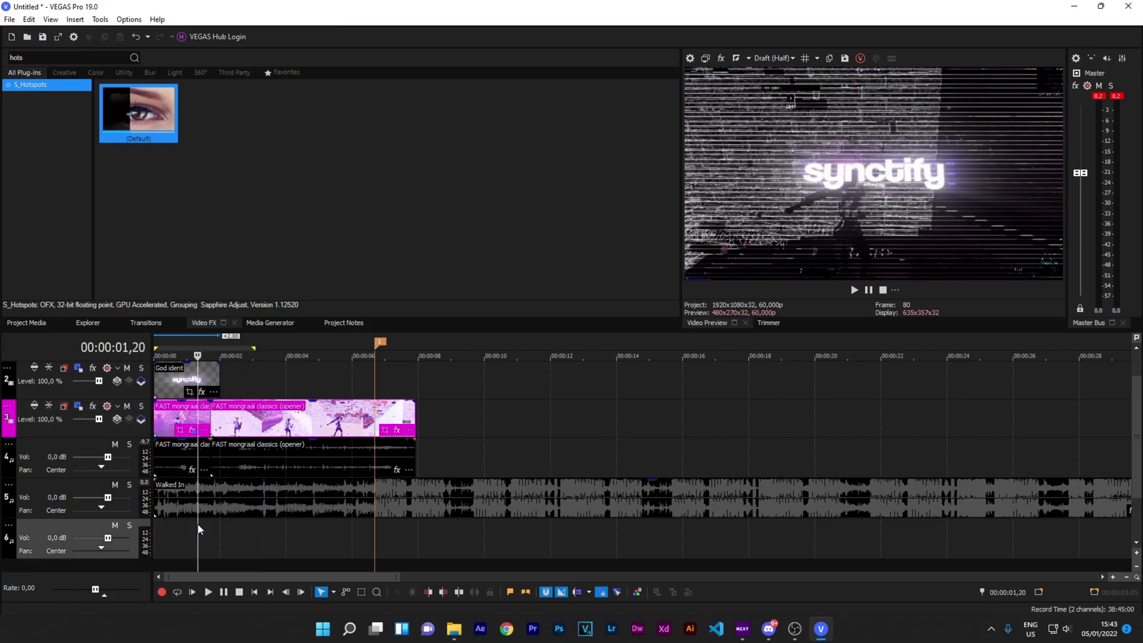
scroll(398, 520, up, 3)
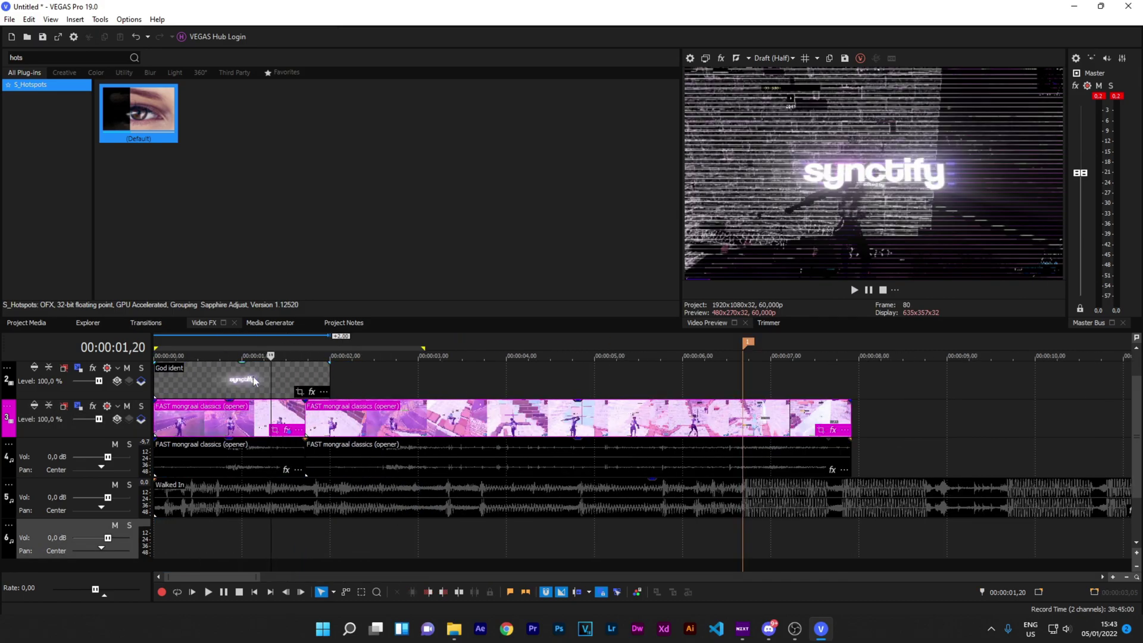
key(space)
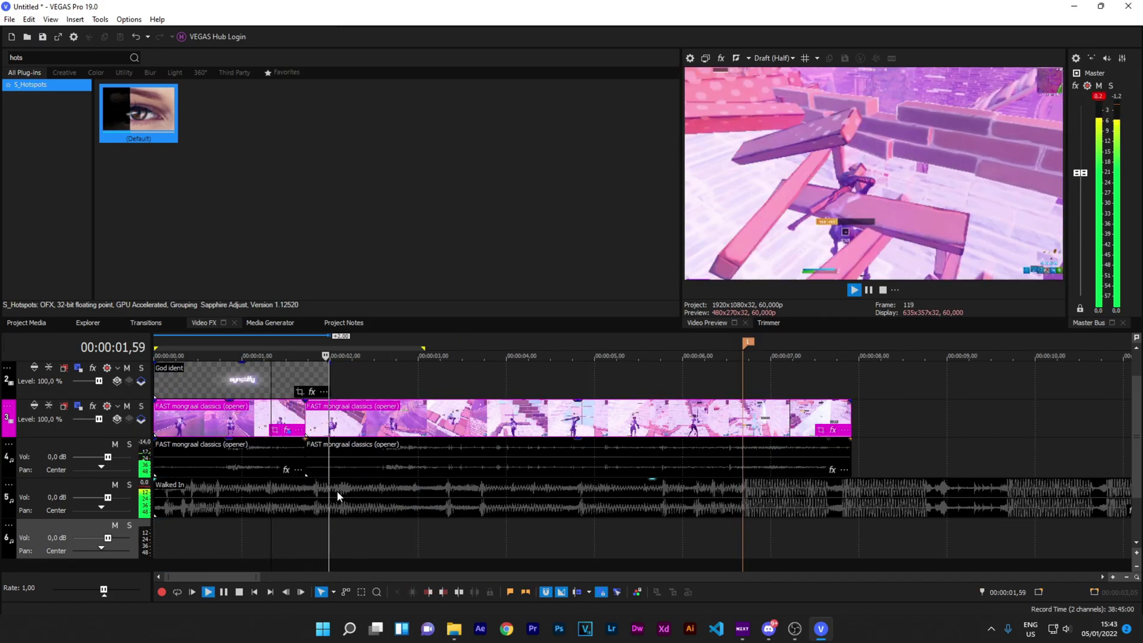
key(space)
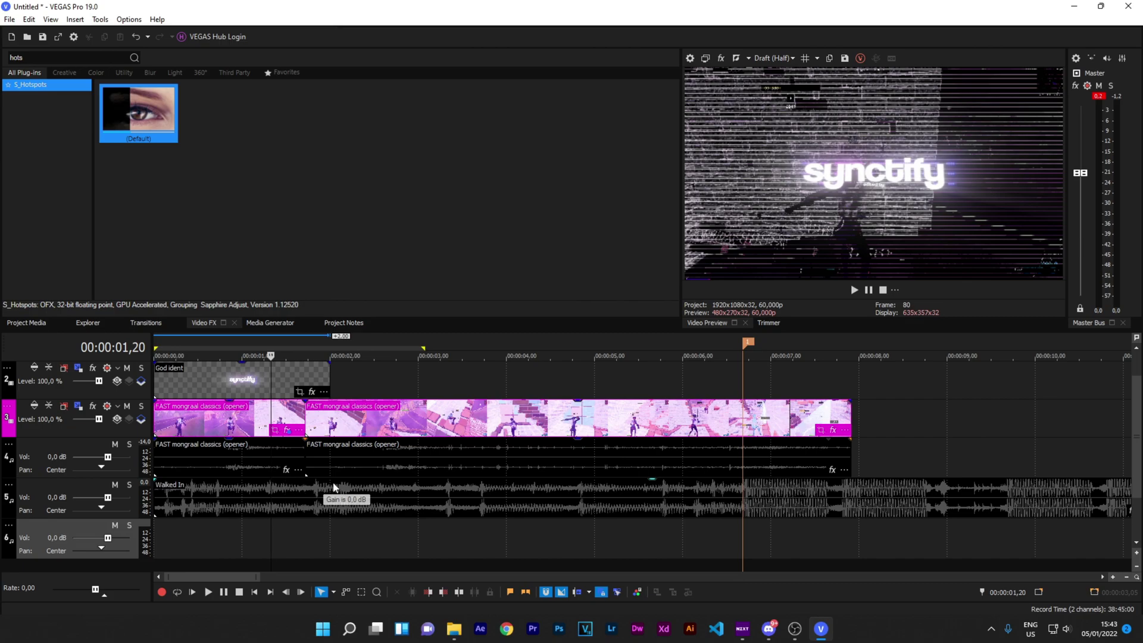
scroll(330, 485, down, 3)
scroll(330, 485, down, 3)
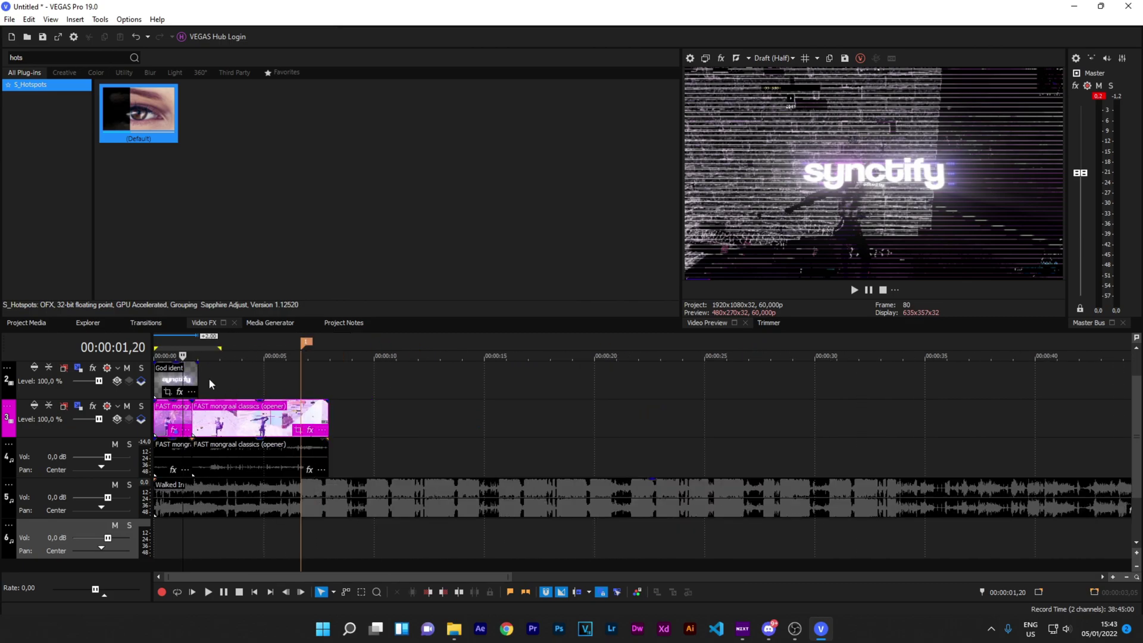
key(space)
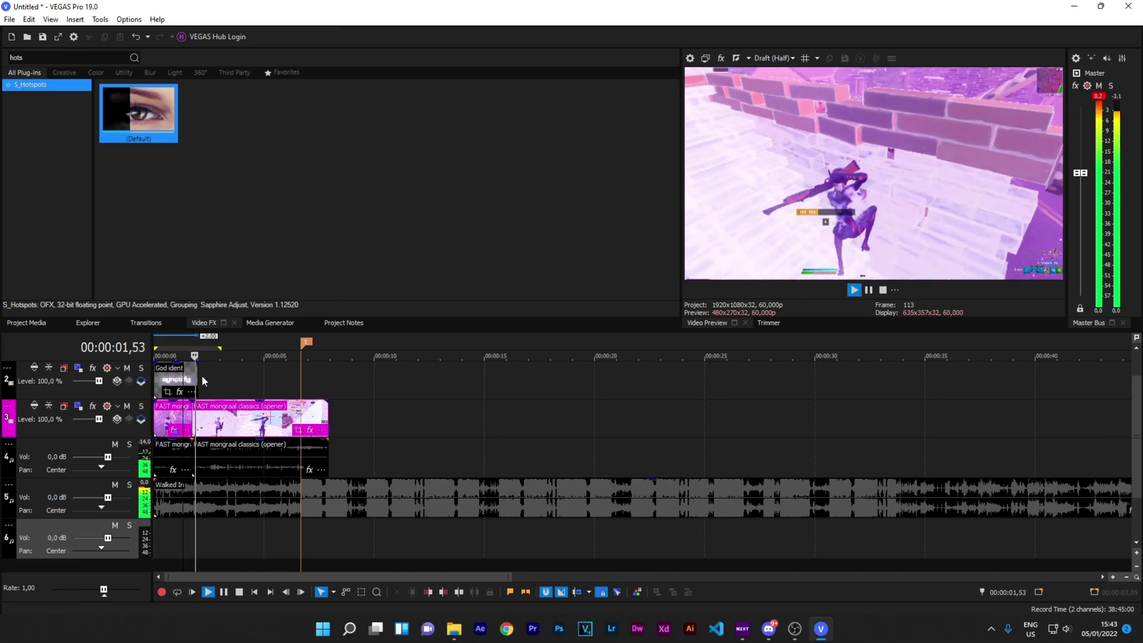
key(space)
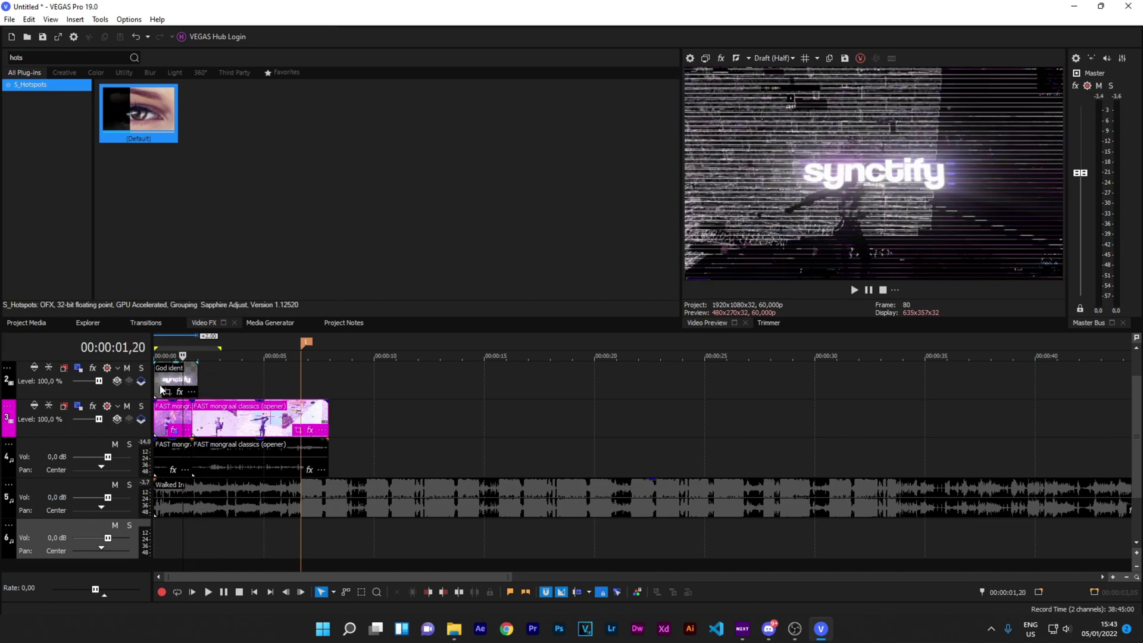
click(160, 387)
key(space)
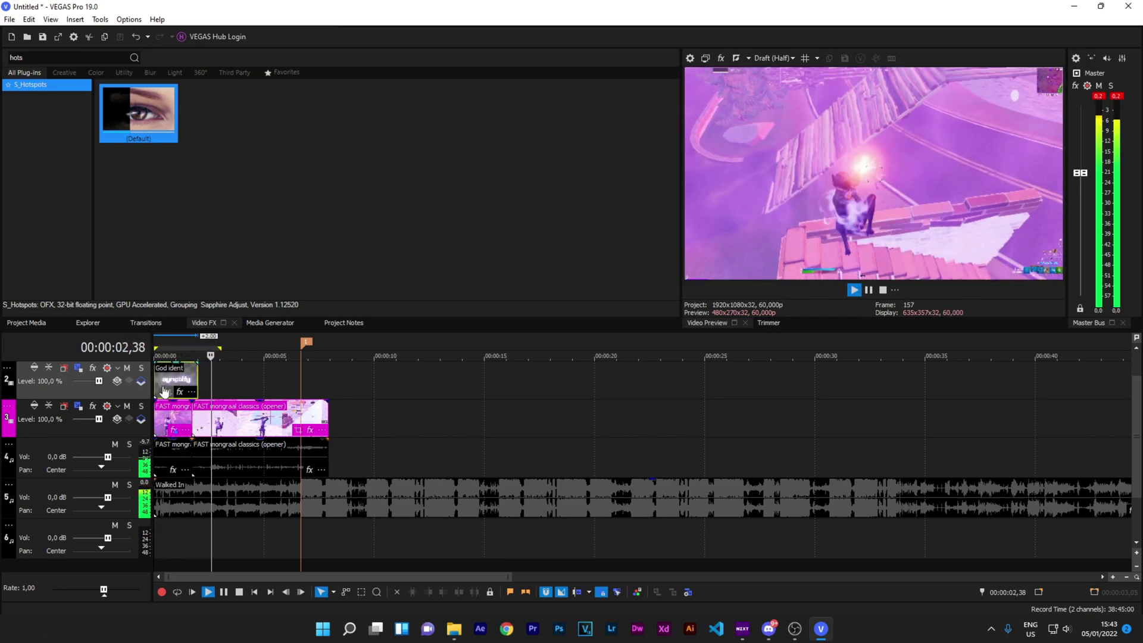
key(space)
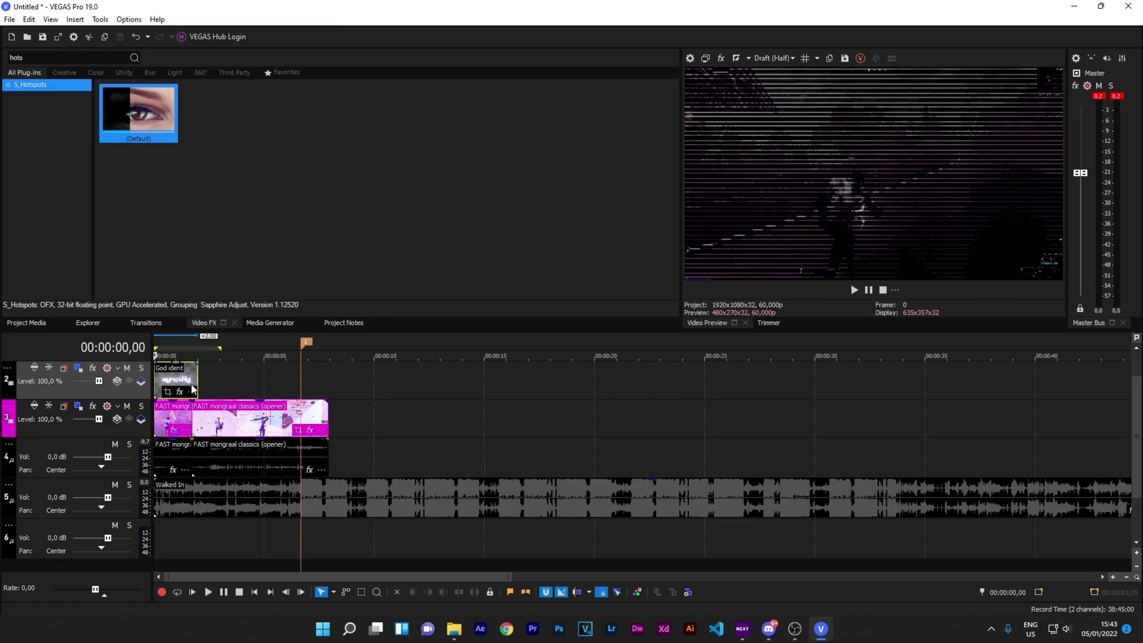
Play the Walked In music and add beat markers 3 and 4, the latter at 4.51 s.
key(space)
scroll(225, 384, up, 5)
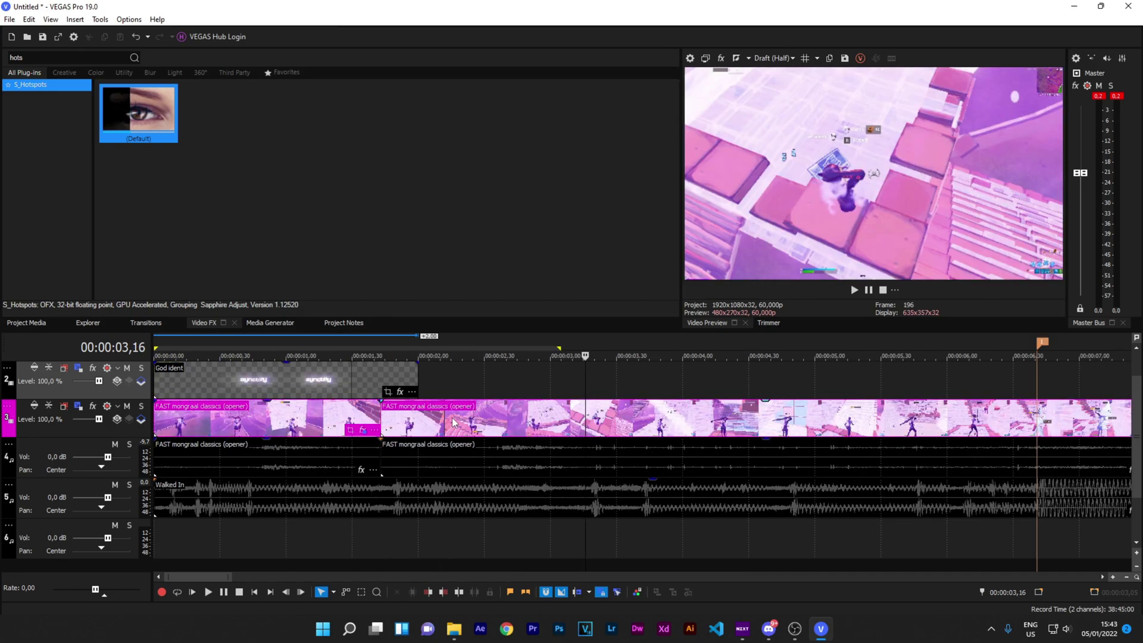
click(592, 497)
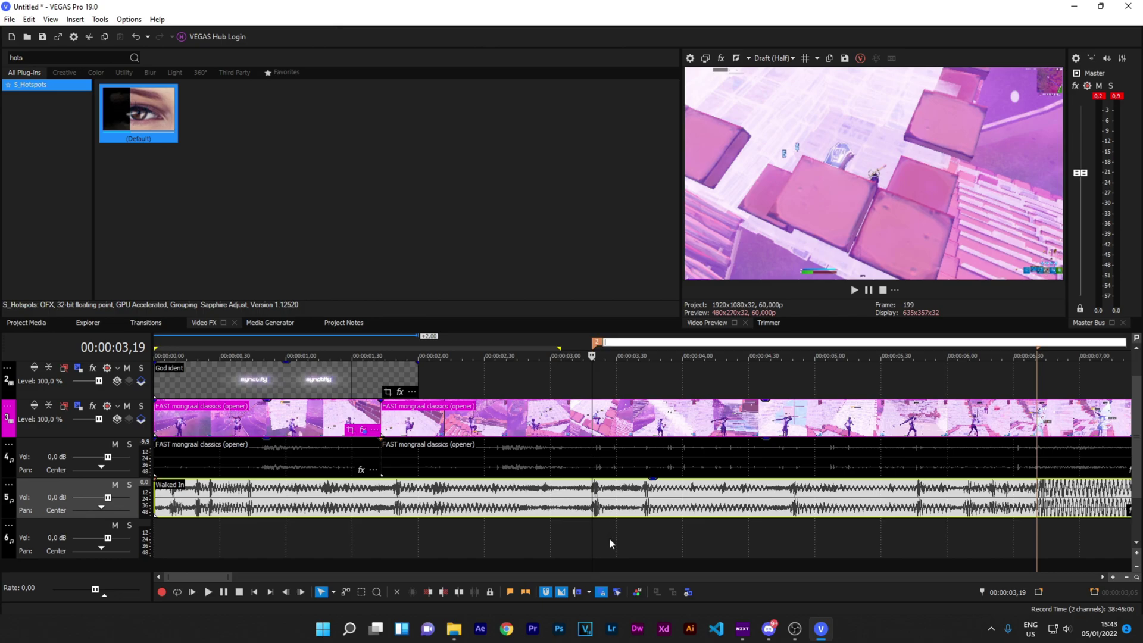
key(space)
key(space)
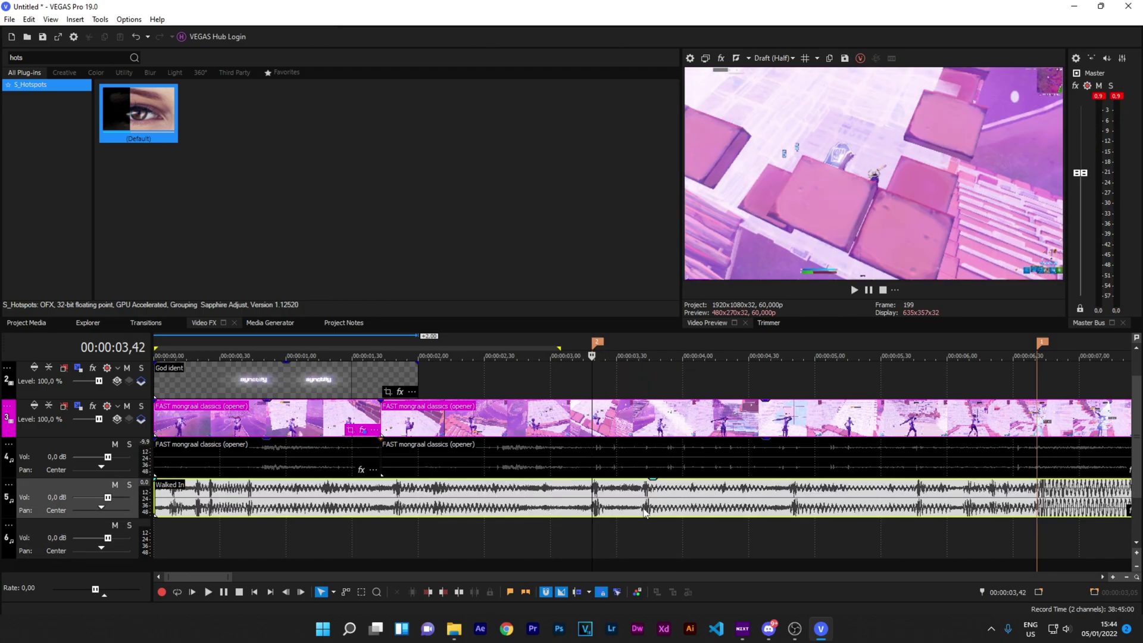
click(648, 523)
key(m)
key(space)
scroll(676, 531, down, 2)
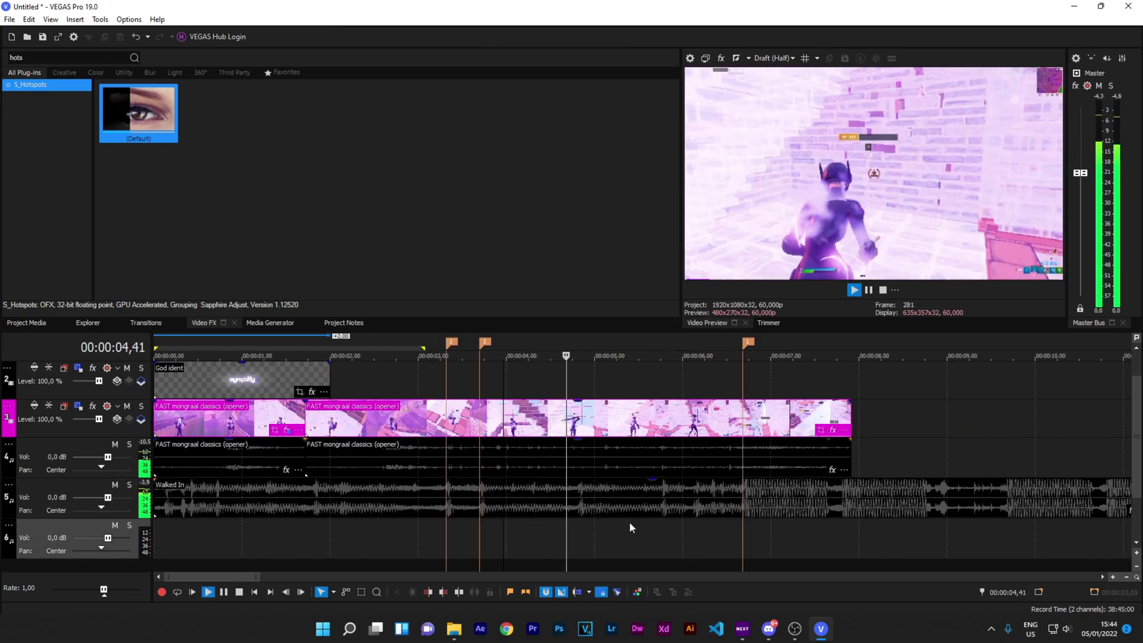
key(space)
click(581, 508)
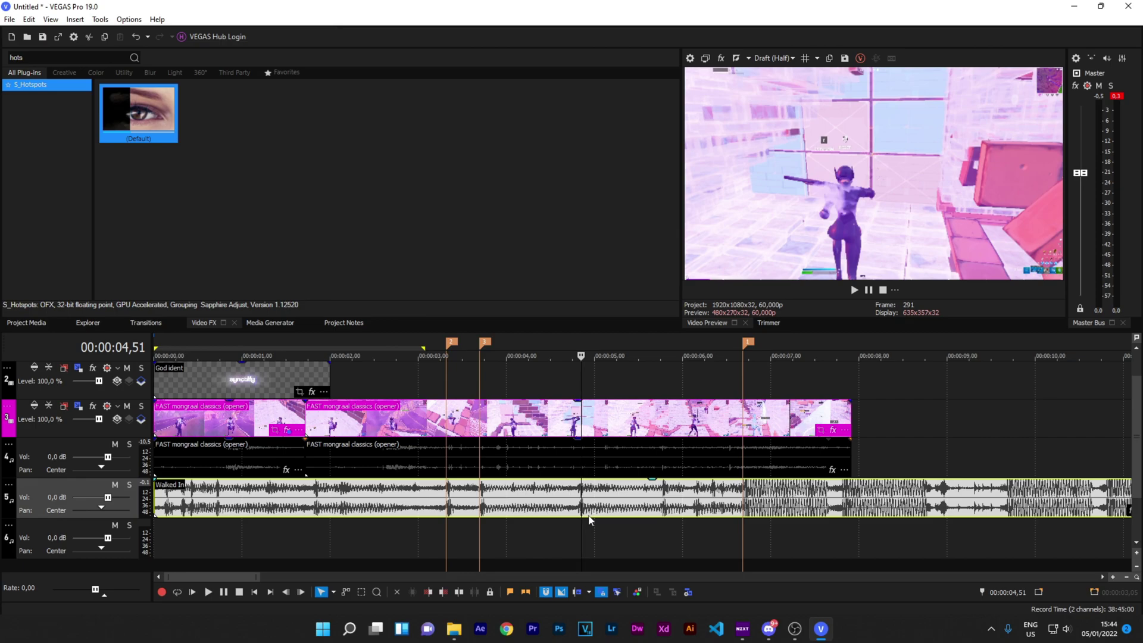
key(m)
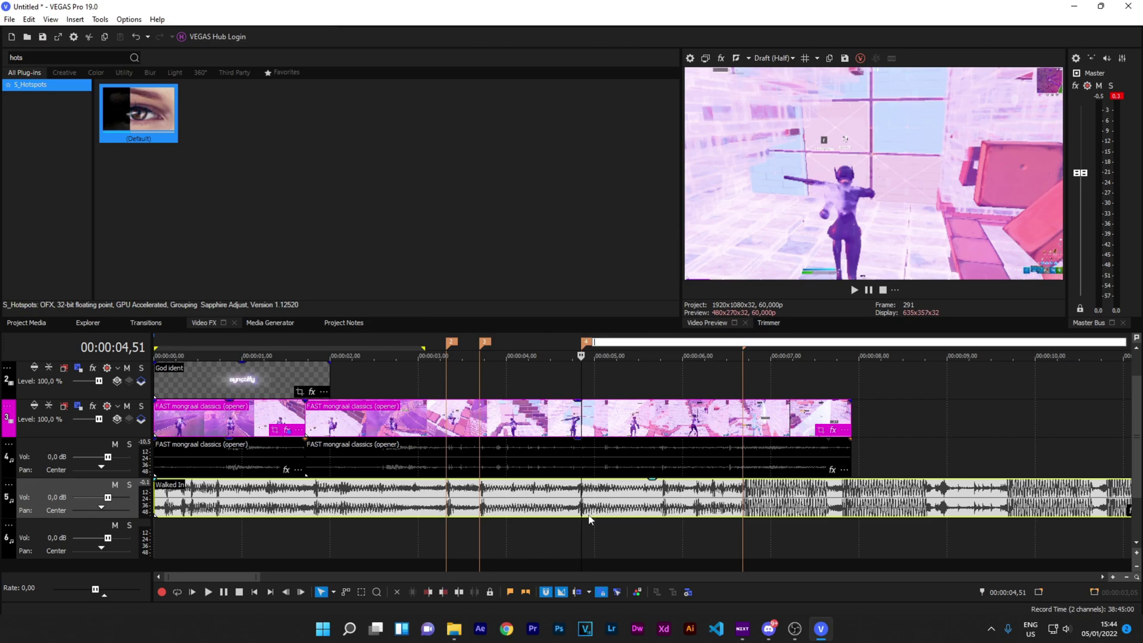
Add beat markers 5, 6 and 7 at 5.47 s, 6.10 s and 6.20 s.
click(662, 517)
click(665, 515)
key(m)
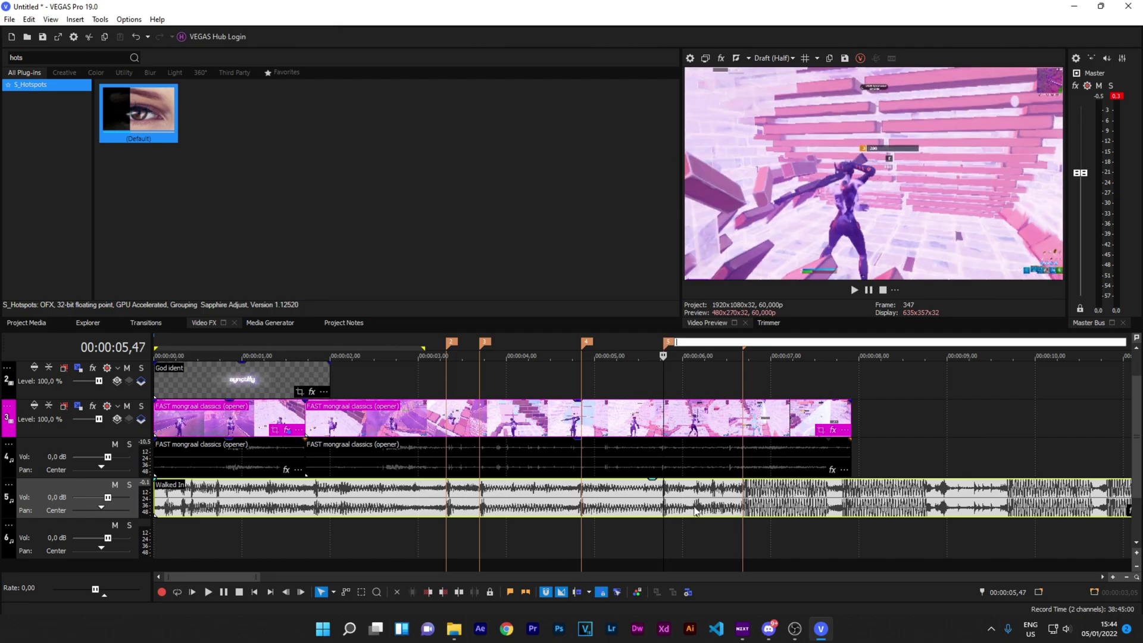
click(694, 510)
scroll(694, 510, up, 4)
key(m)
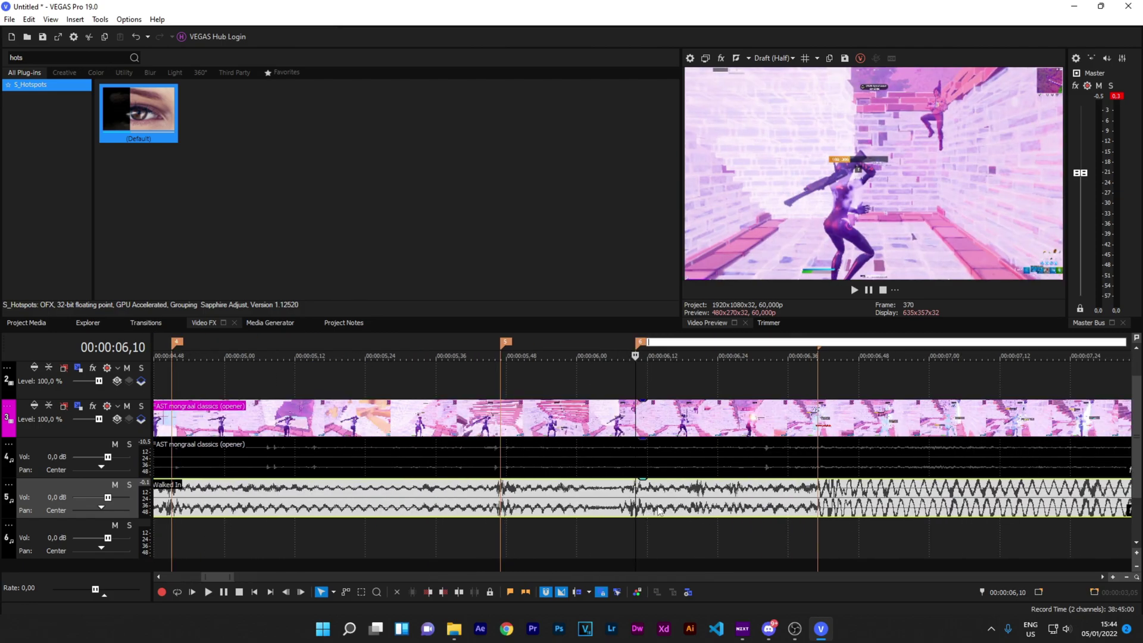
click(694, 510)
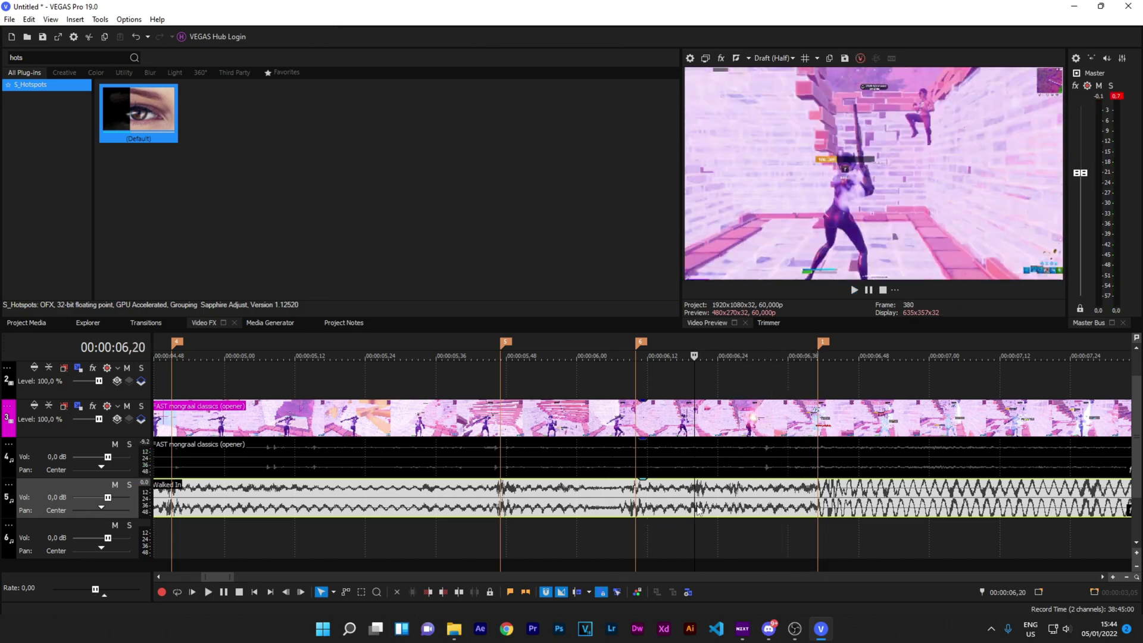
key(m)
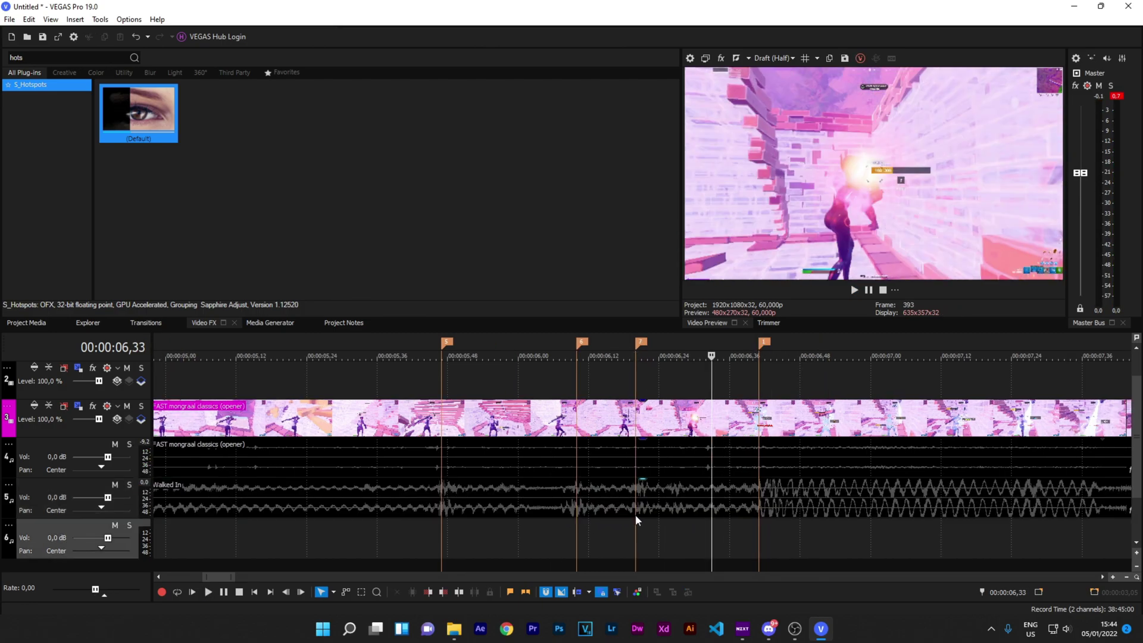
Add beat marker 8 near 00:00:06,27 and select the opener video clip.
click(636, 519)
click(672, 516)
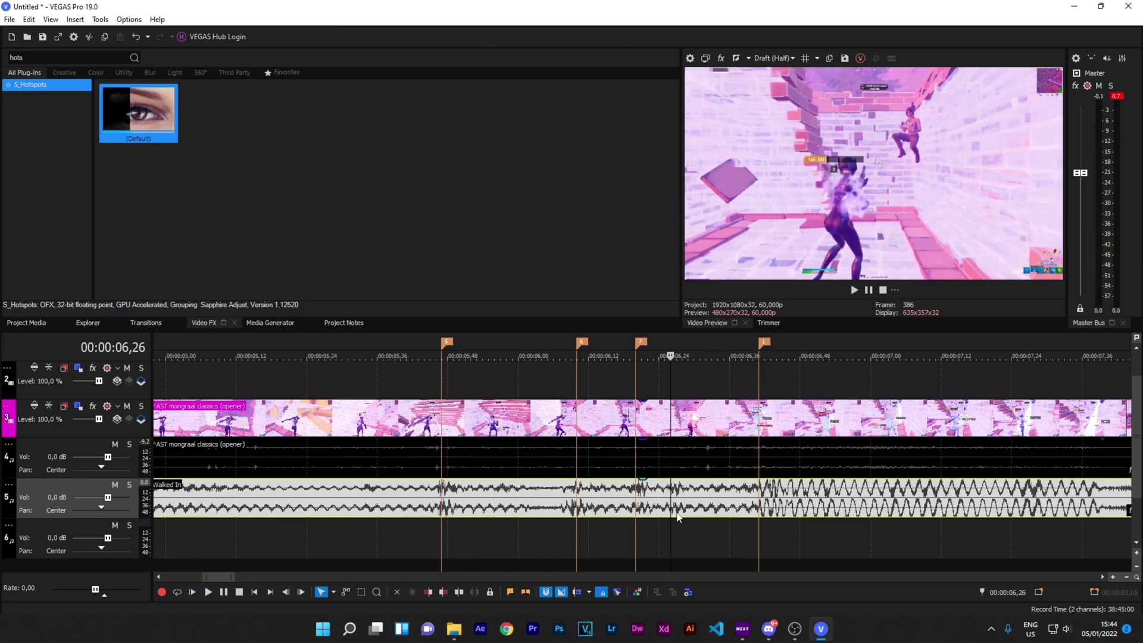
click(678, 514)
key(m)
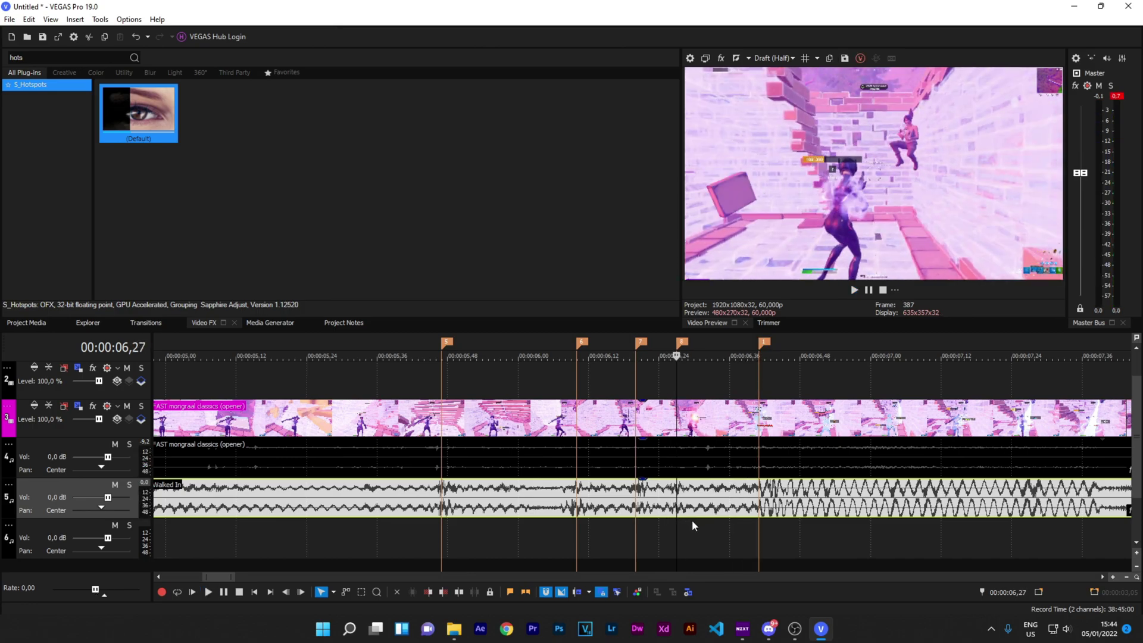
click(678, 521)
click(679, 521)
scroll(626, 515, down, 10)
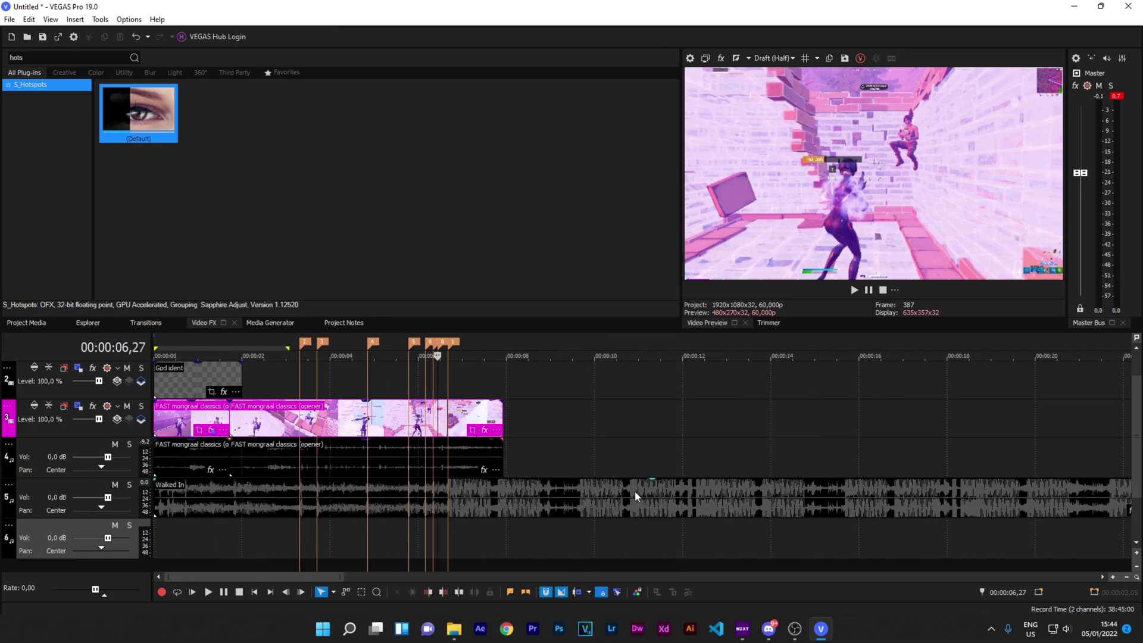
click(448, 423)
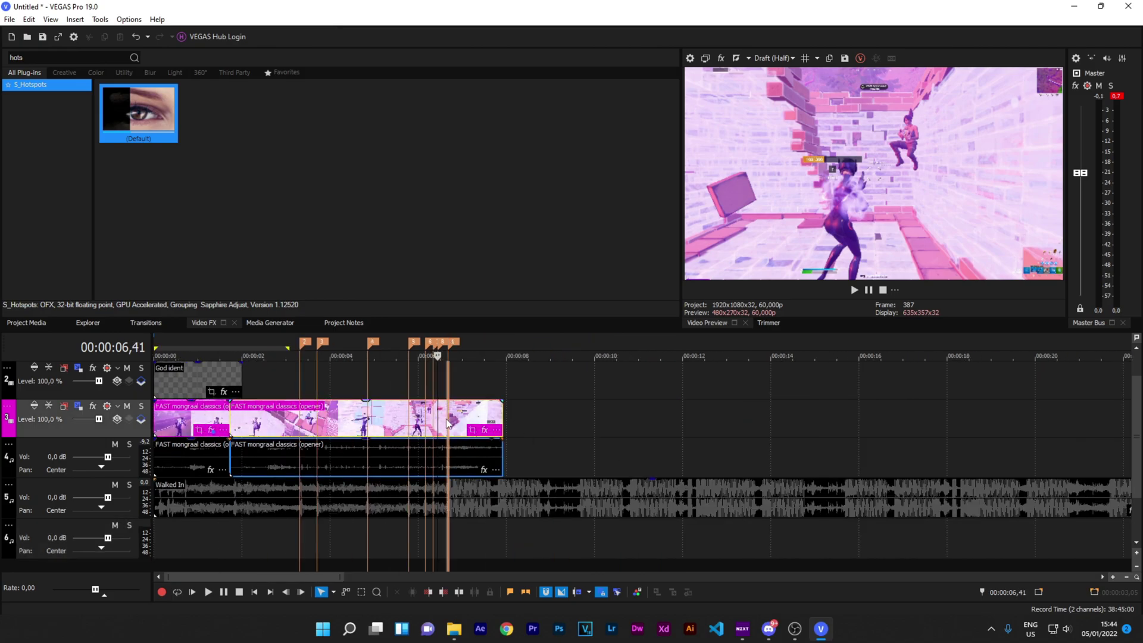
scroll(744, 444, up, 4)
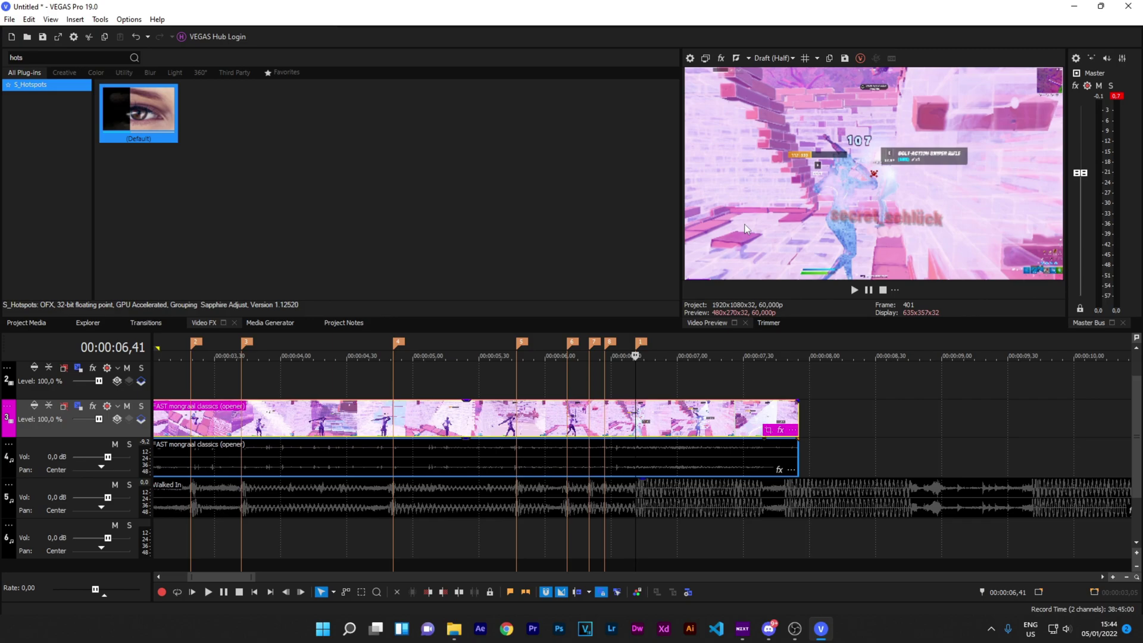
Jump the playhead back 30 frames to 00:00:06,11 and split the opener video and audio there.
key(ctrl+g)
key(BackSpace)
text(-30)
key(Return)
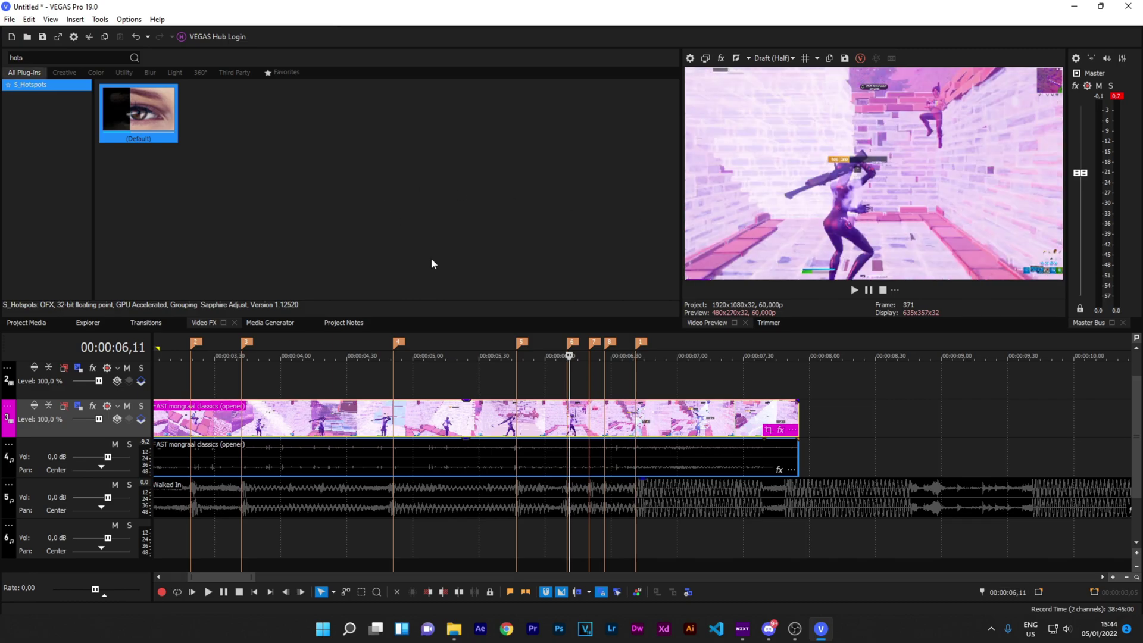
key(Up)
key(Up)
key(Up)
key(Up)
key(Up)
key(Up)
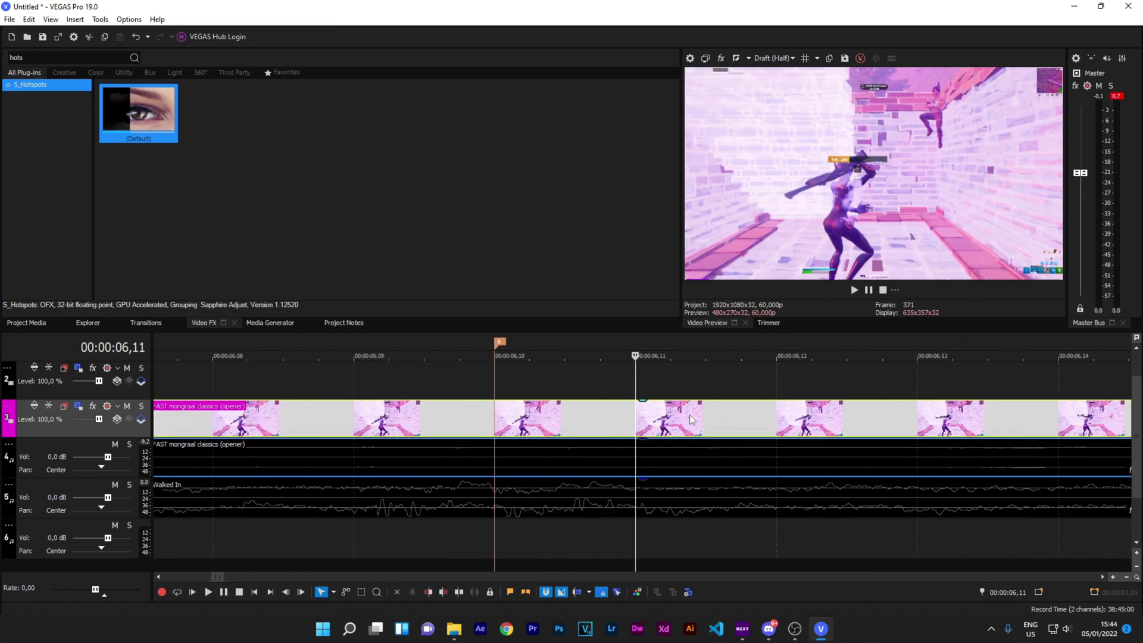
key(s)
key(Down)
key(Down)
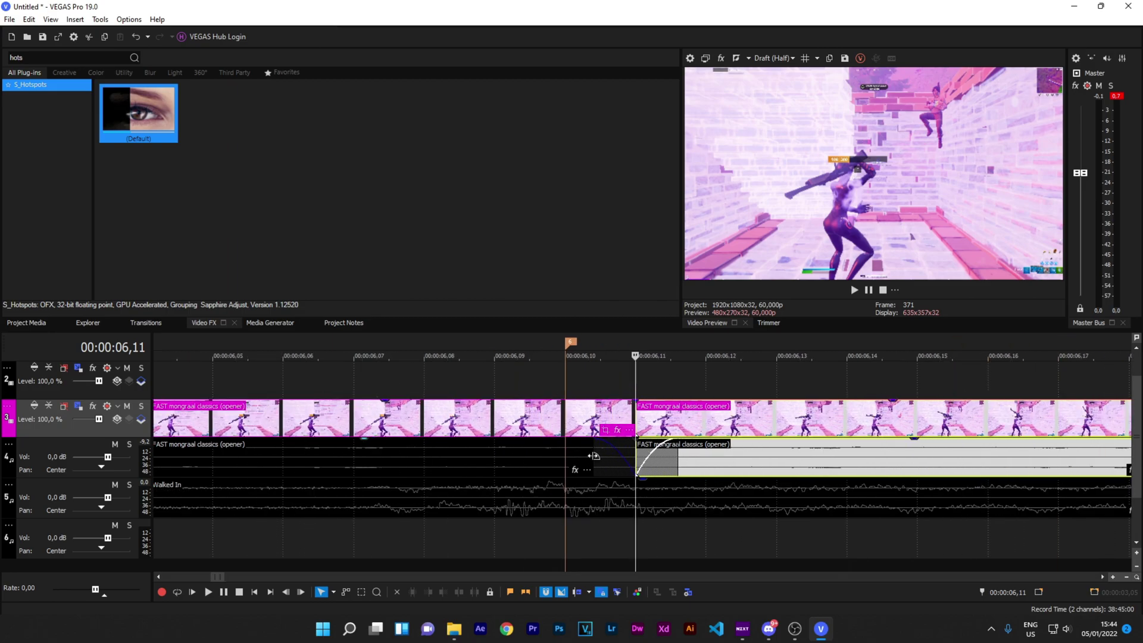
Reselect the piece starting at 6,11, zoom out to the whole edit, and open its effects.
click(594, 458)
click(648, 454)
key(Down)
key(Down)
key(Down)
key(Down)
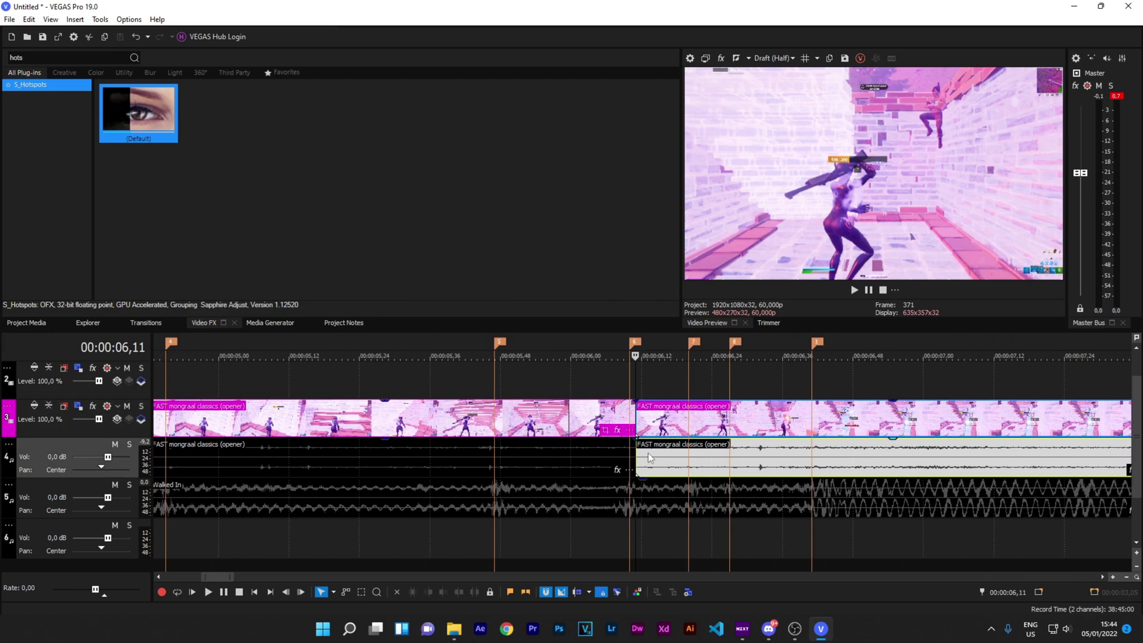
key(Down)
key(Down)
key(Down)
key(Down)
click(659, 416)
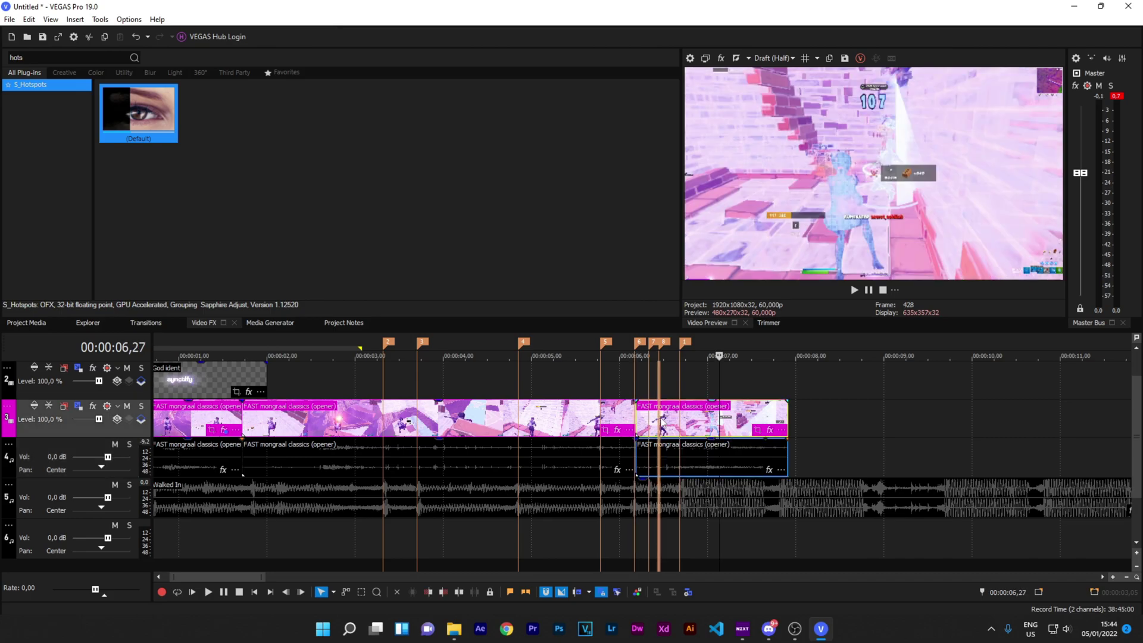
click(678, 428)
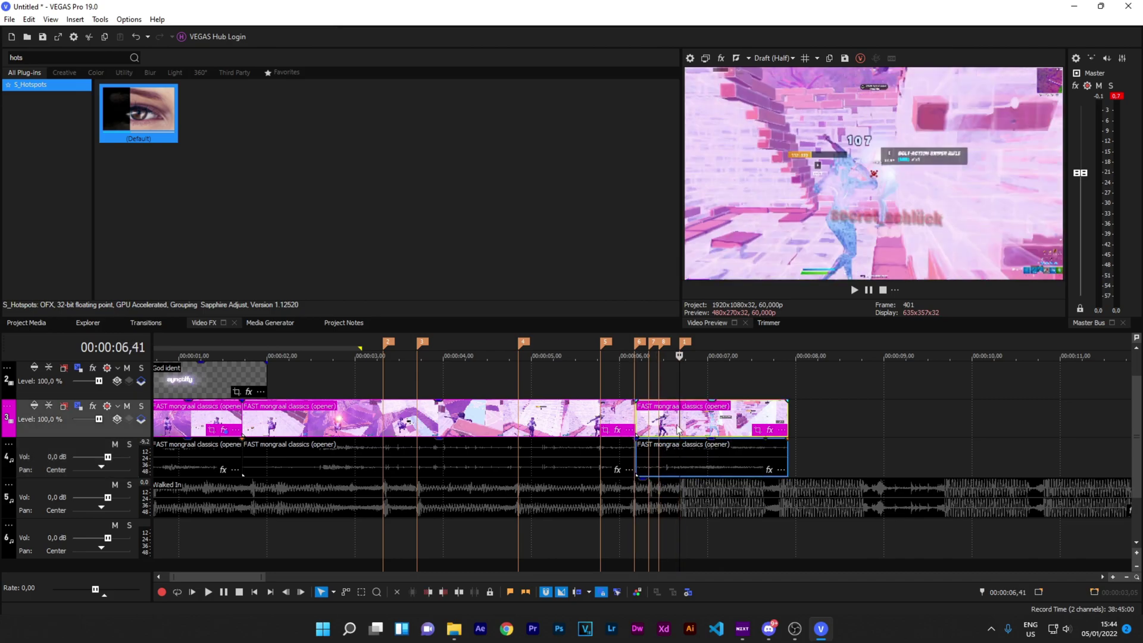
click(769, 429)
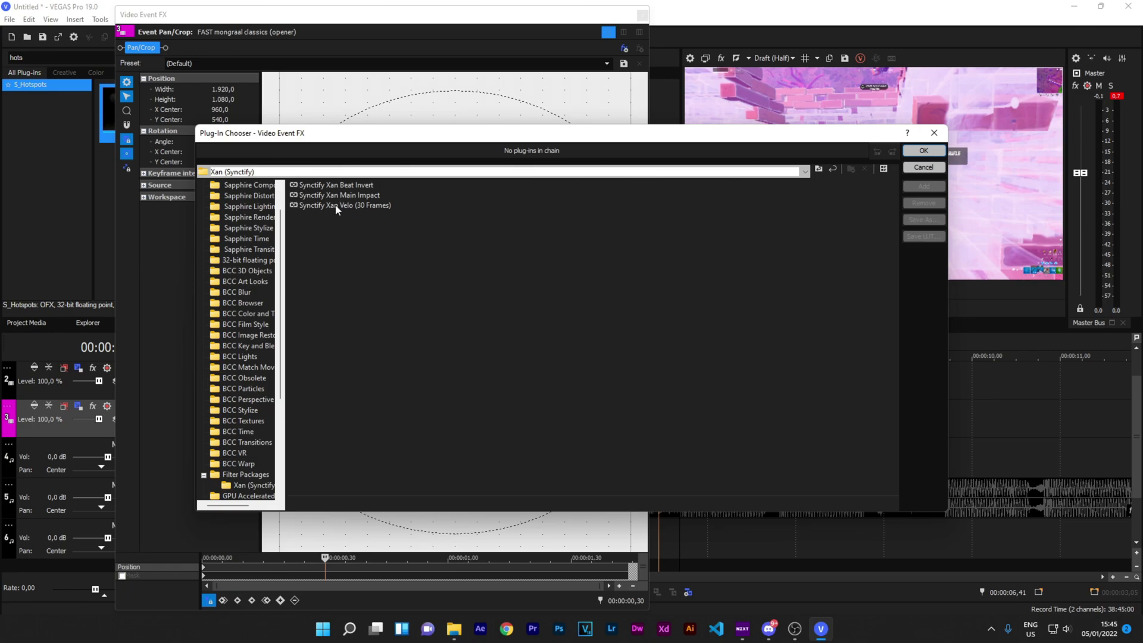
Add Synctify Xan Velo (30 Frames) to the 6,11 opener piece and close Video Event FX.
double_click(345, 205)
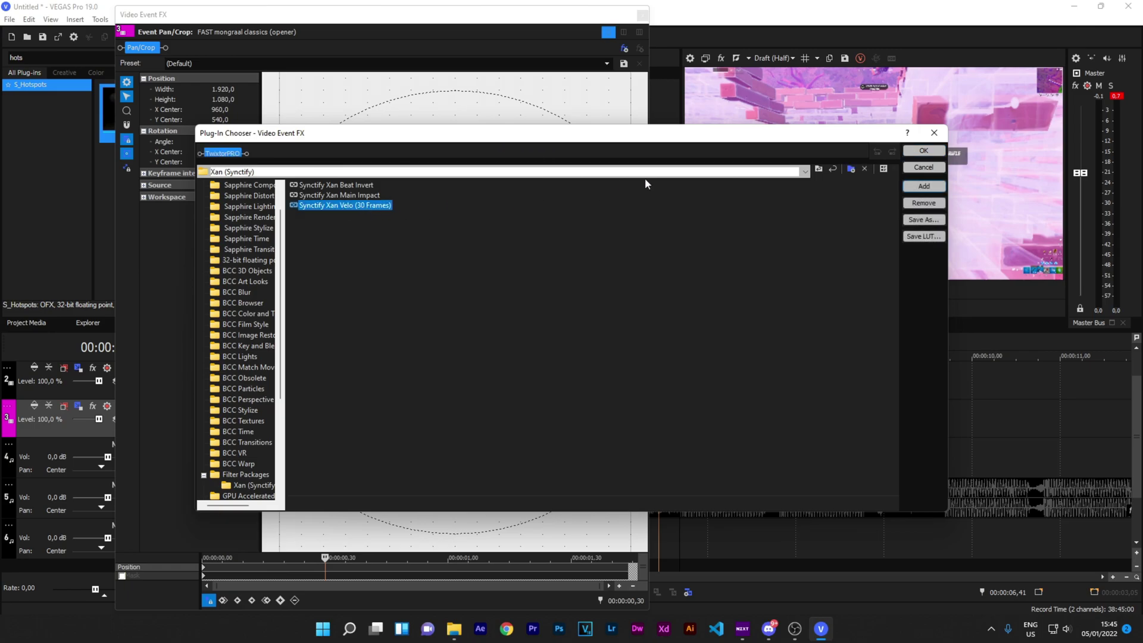
click(923, 150)
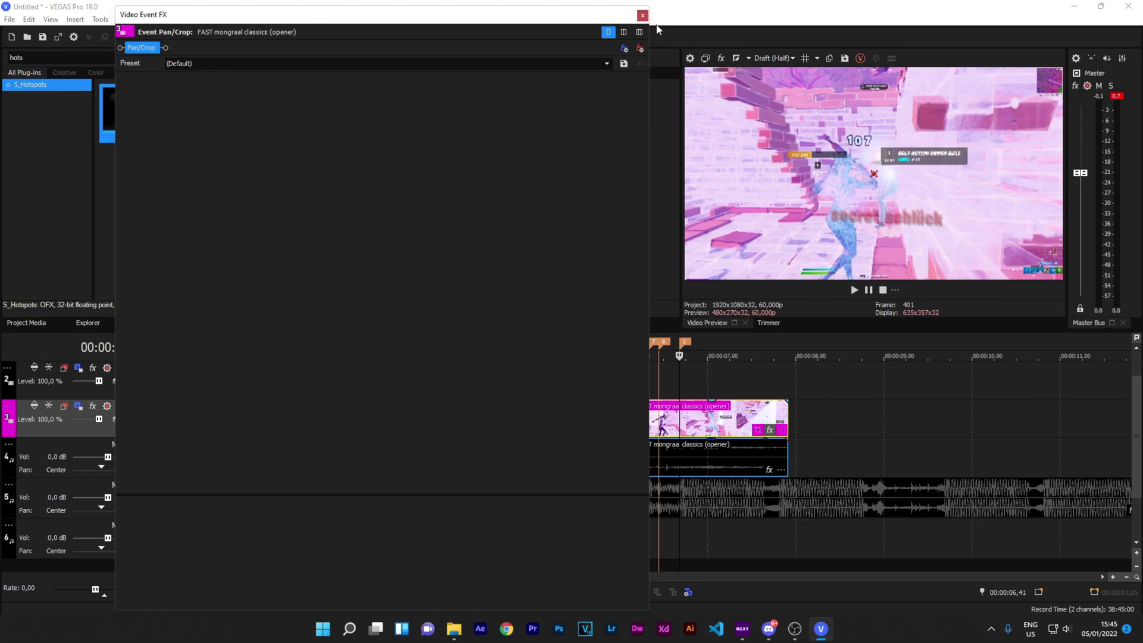
click(643, 15)
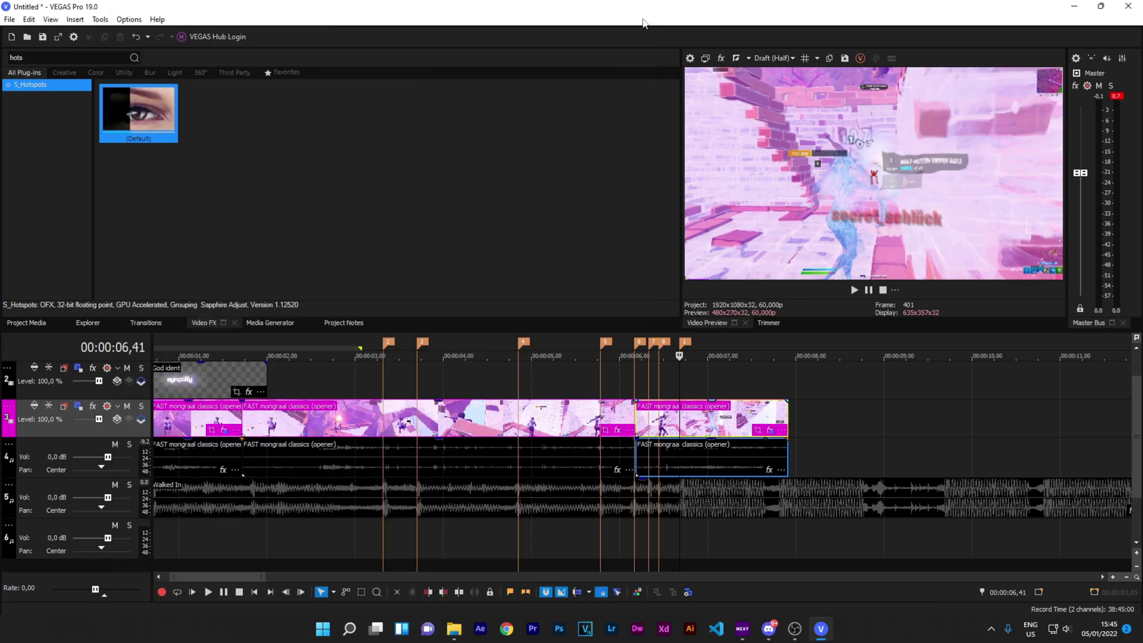
Loop the roughly 5,28–7,24 velocity section and play it back before stopping.
drag(573, 351, 741, 355)
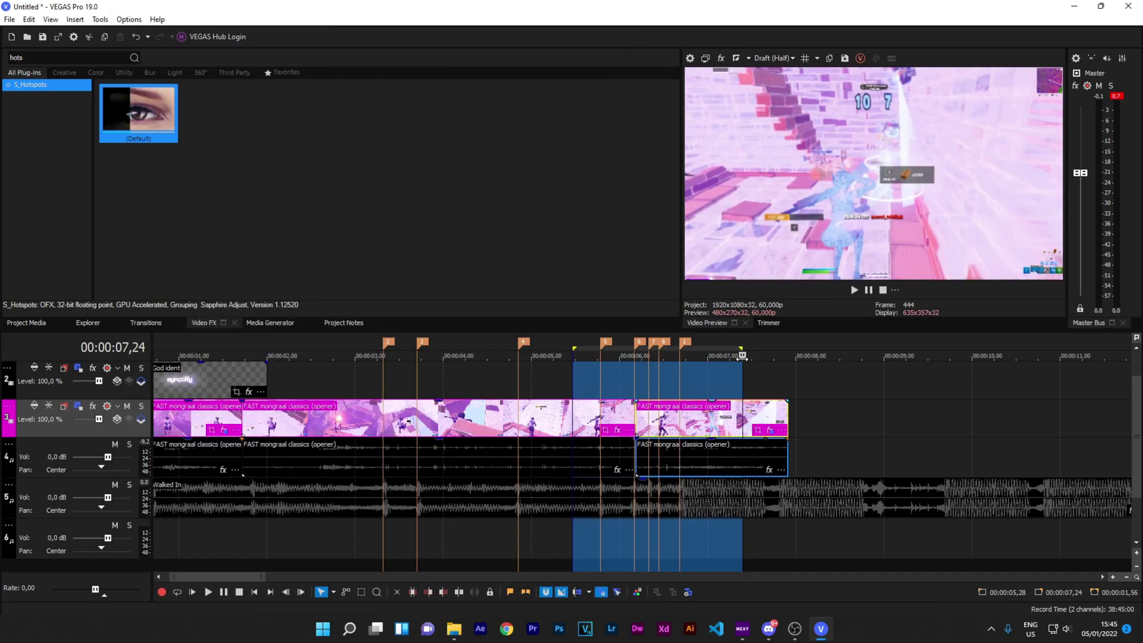
key(space)
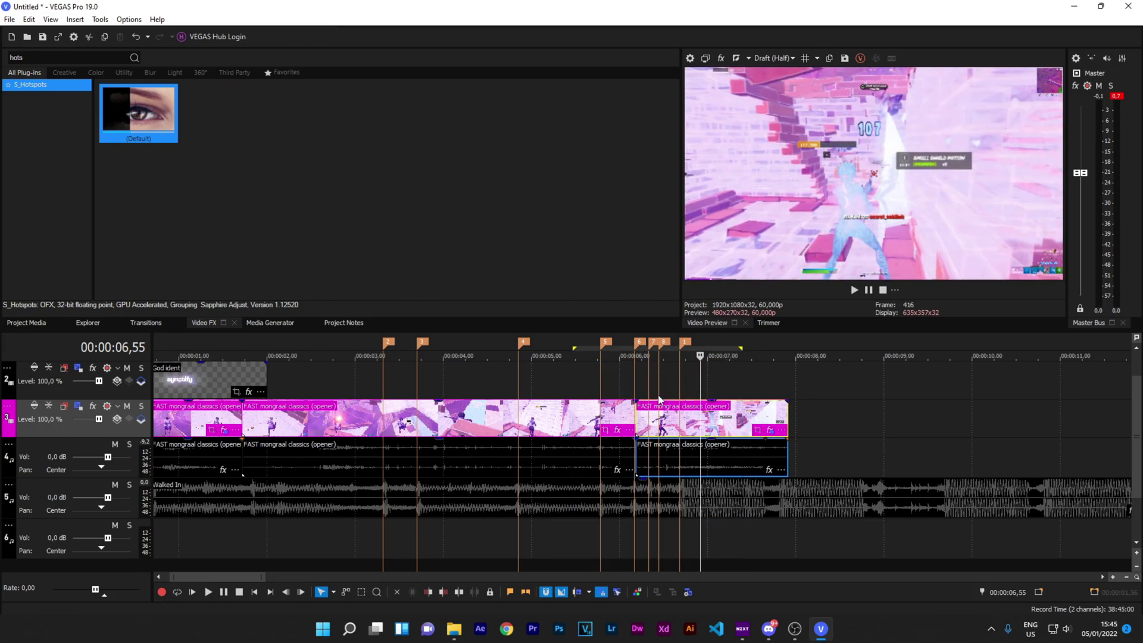
key(space)
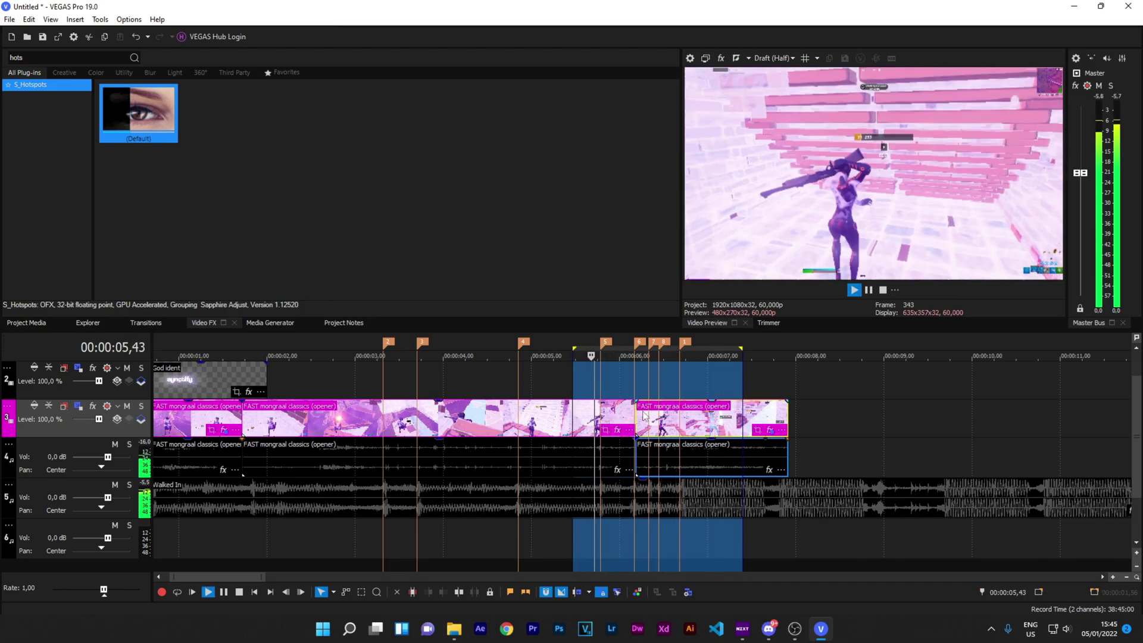
key(space)
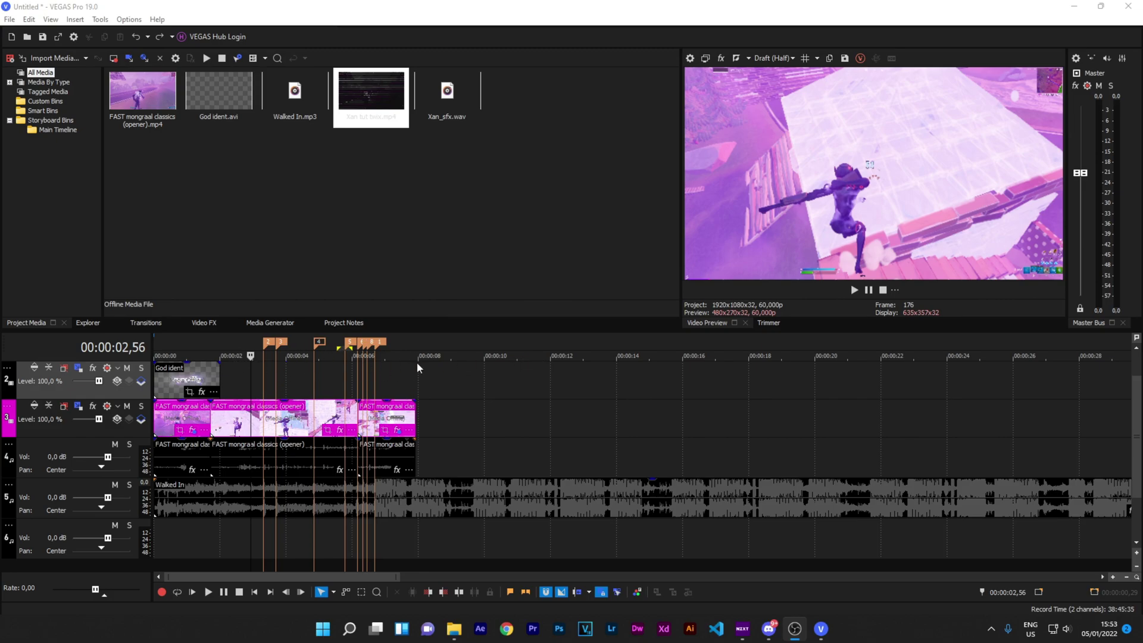
Select every clip on the timeline with rectangle selection and delete them.
click(440, 401)
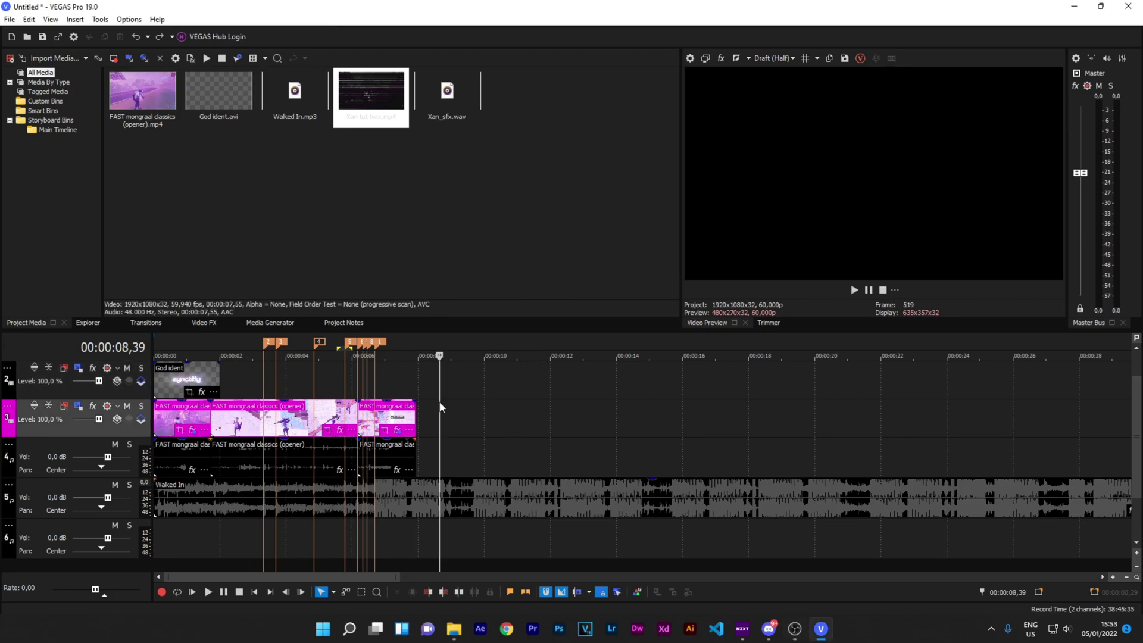
key(d)
key(d)
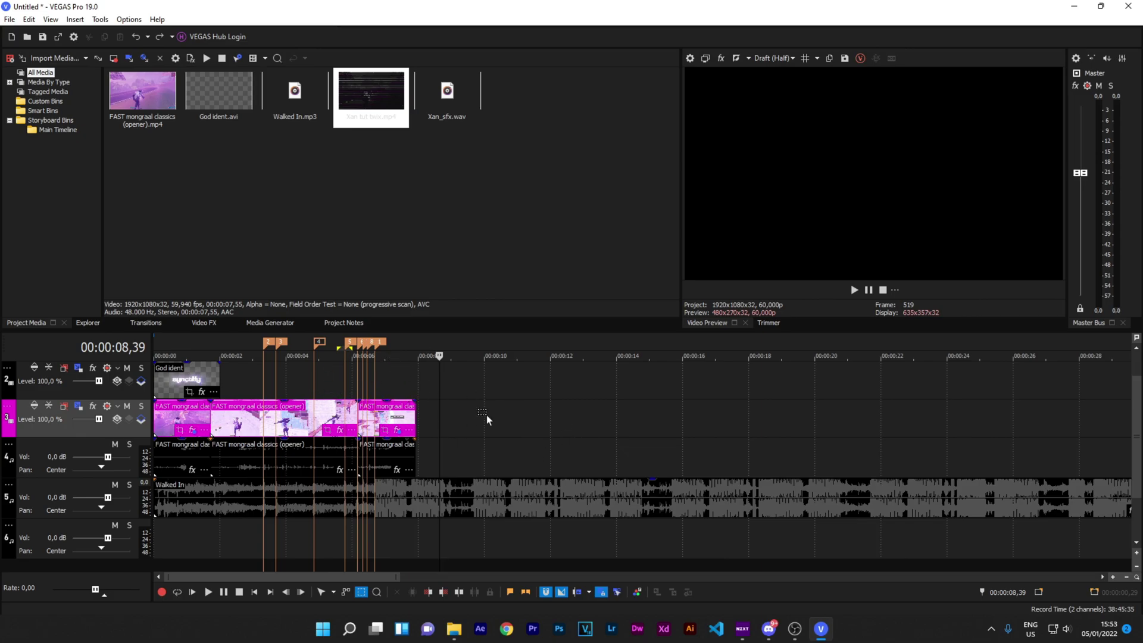
drag(502, 456, 186, 376)
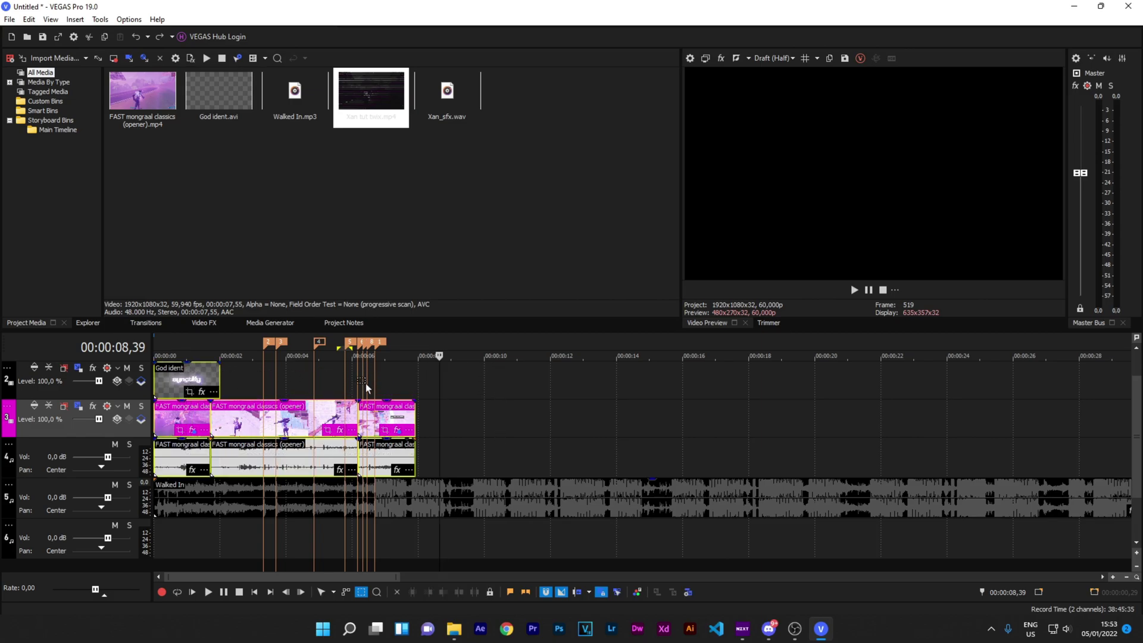
key(Delete)
key(d)
key(d)
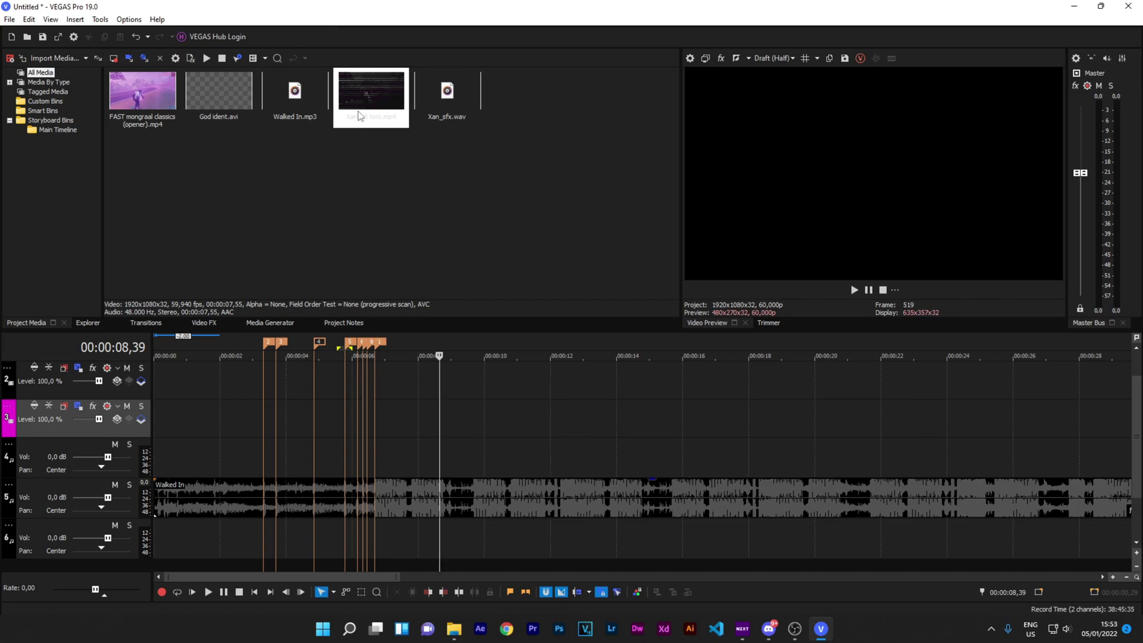
Place Xan tut twix.mp4 at the start of the timeline on track 3.
drag(371, 91, 164, 421)
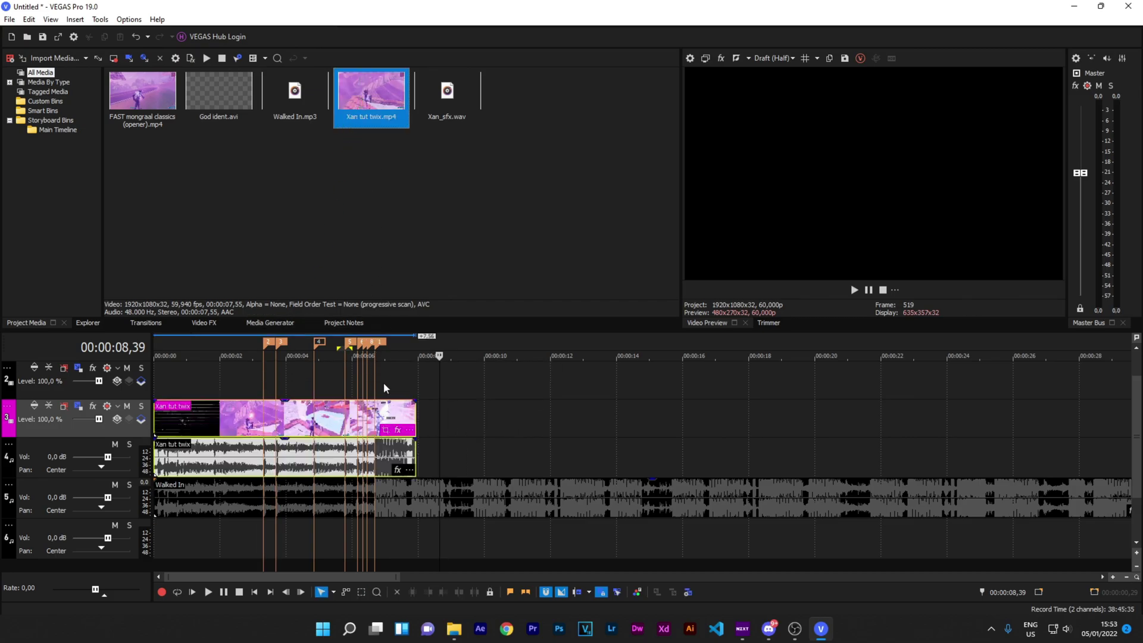
click(369, 384)
scroll(567, 450, up, 5)
scroll(567, 450, down, 3)
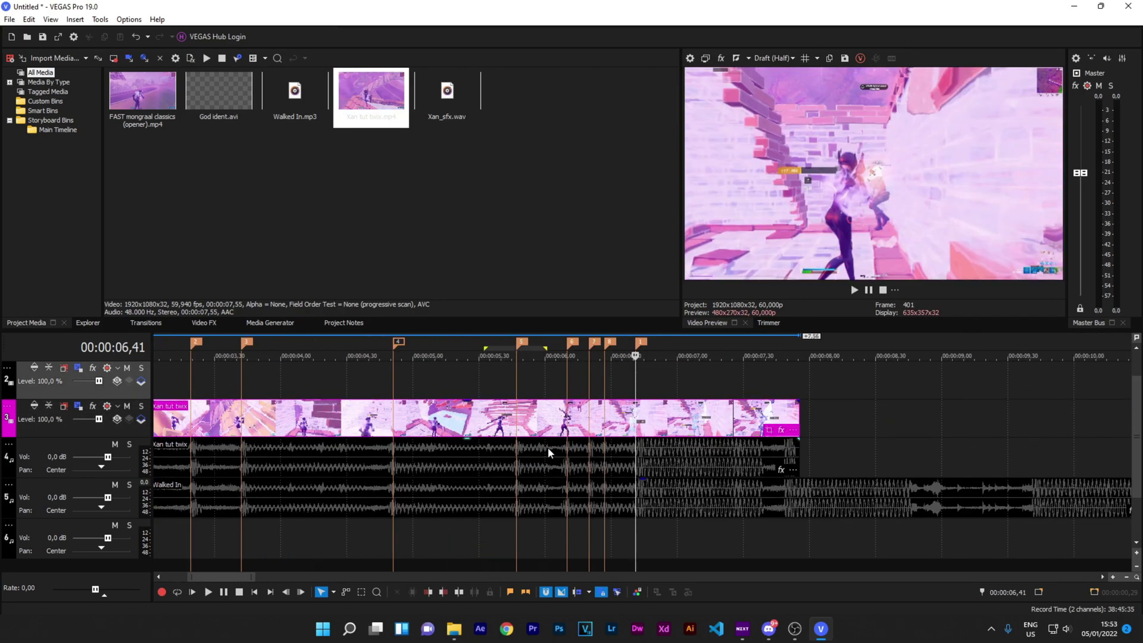
scroll(512, 449, down, 2)
Delete the Xan tut twix clip's own audio, leaving only the Walked In music.
click(478, 452)
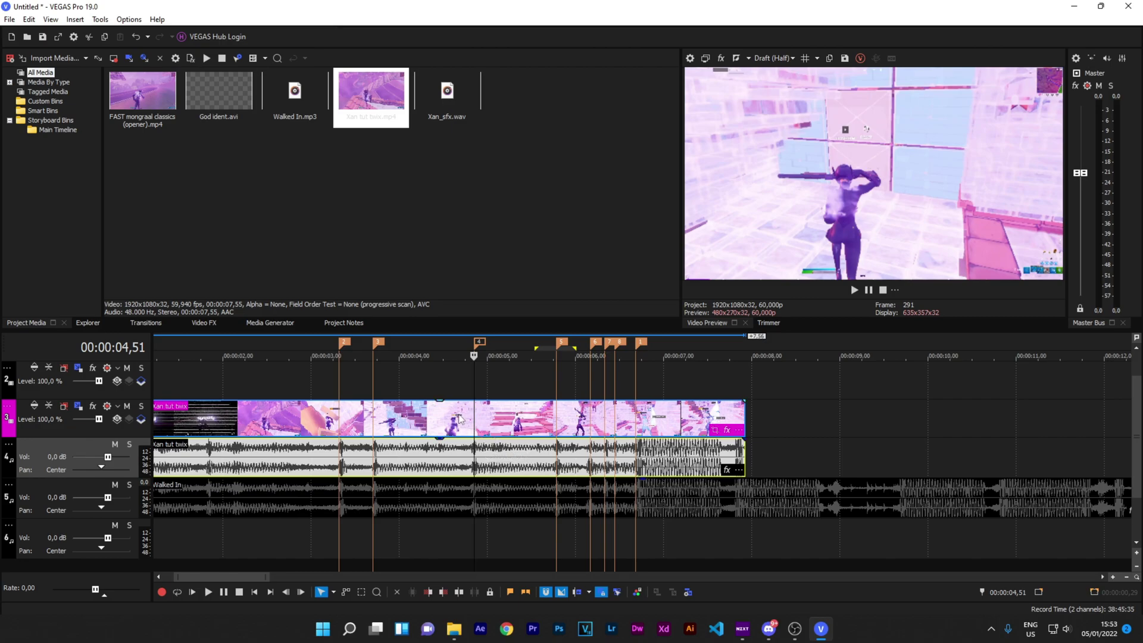
click(479, 419)
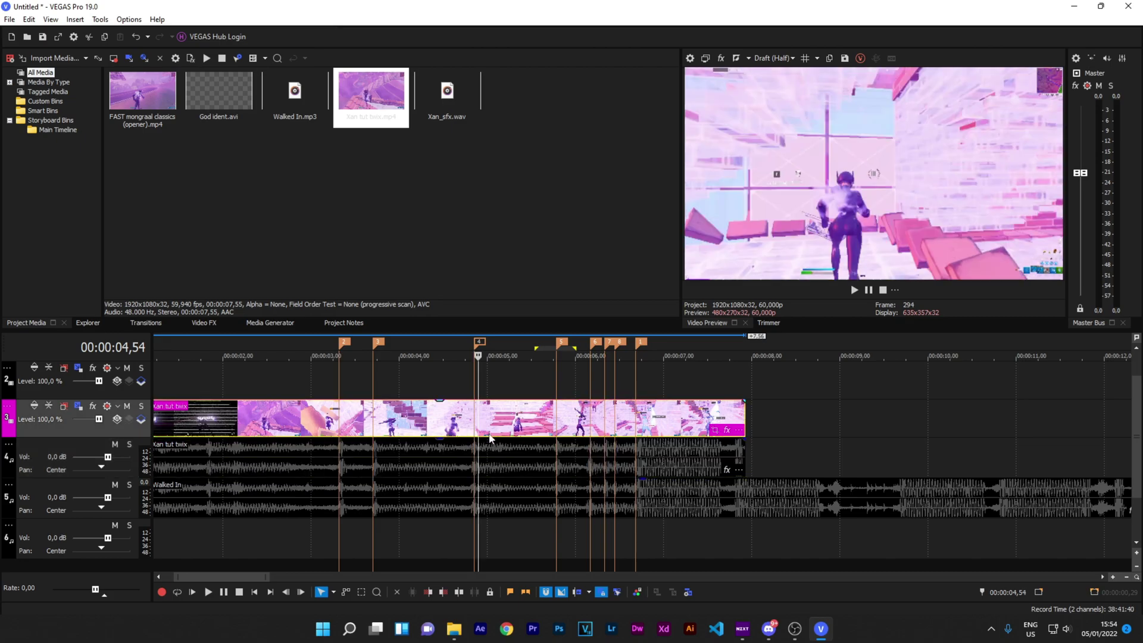
click(487, 458)
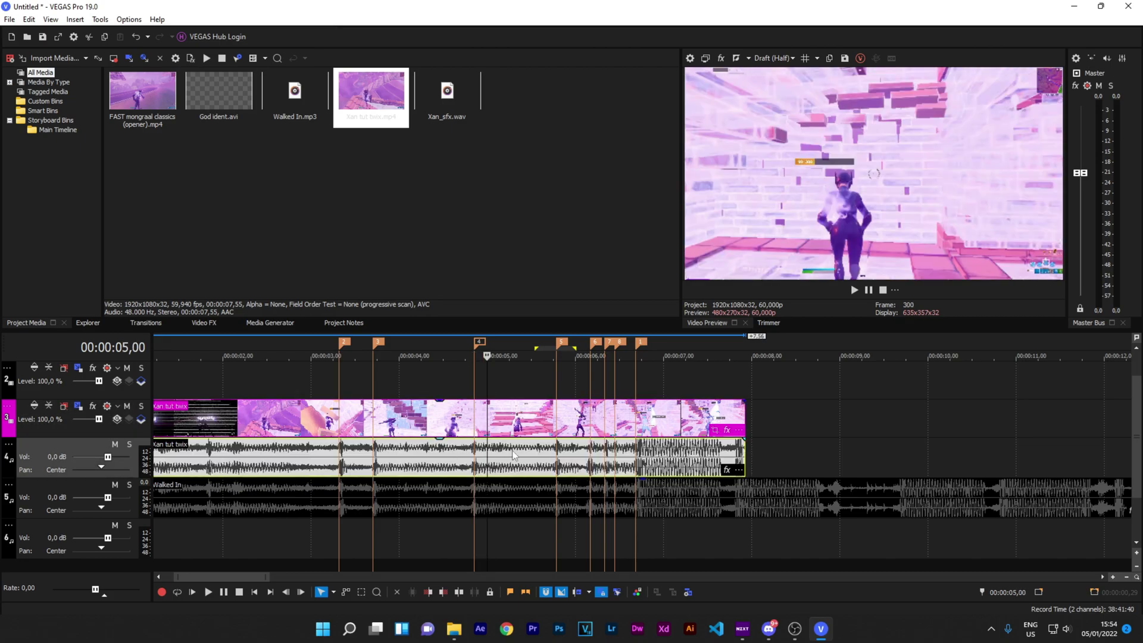
key(Delete)
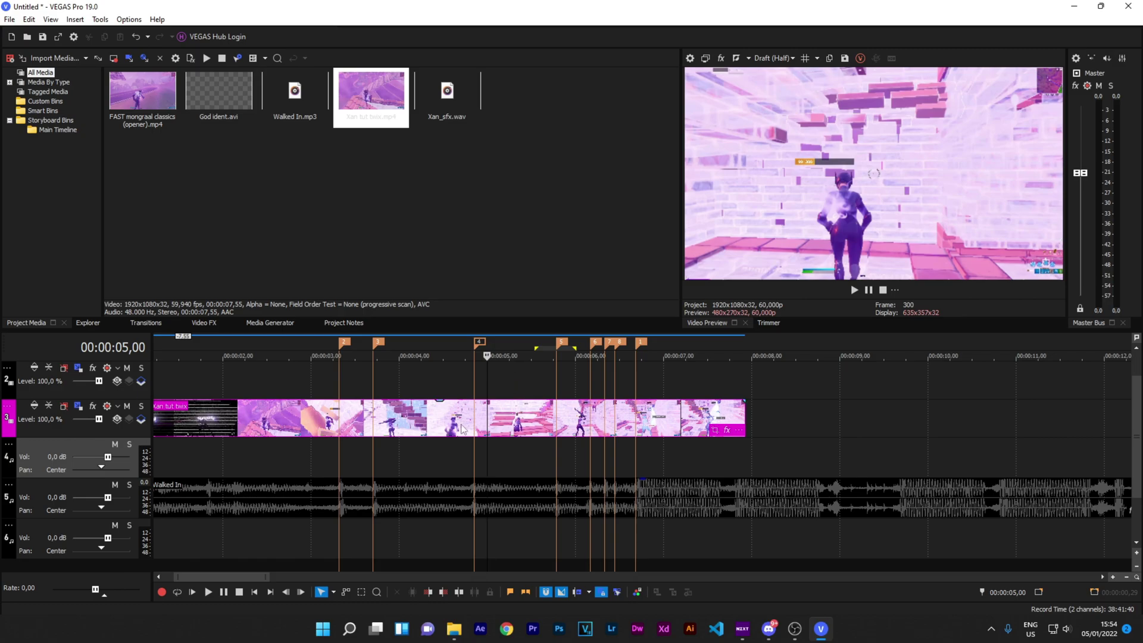
scroll(463, 429, down, 2)
Add a fade-in to the first frames of the Xan tut twix intro clip.
click(158, 398)
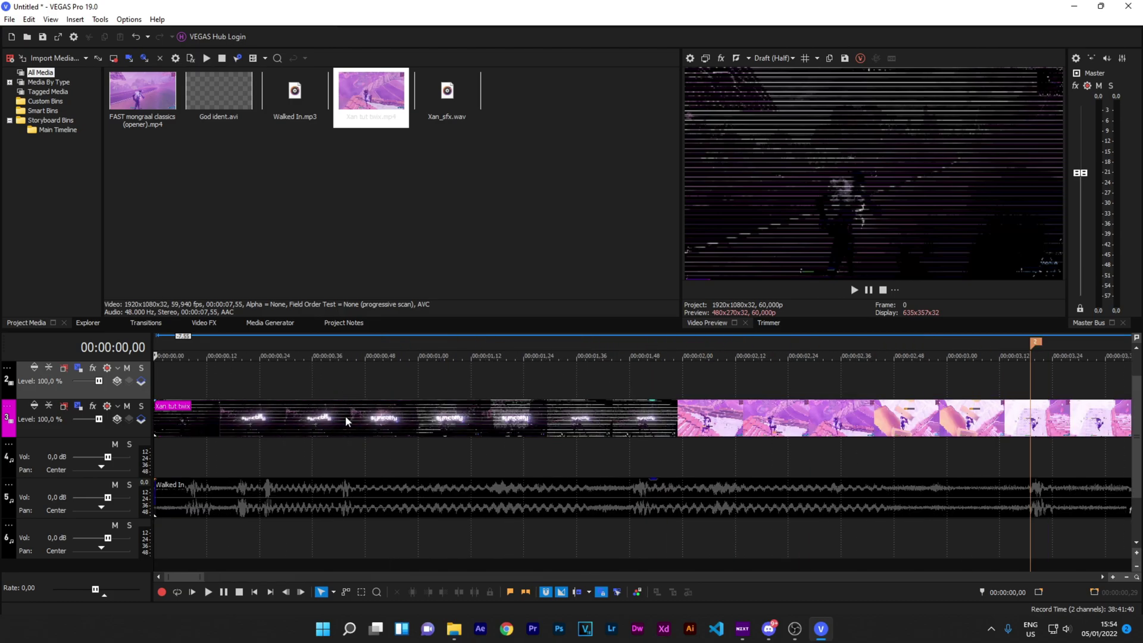
scroll(346, 418, up, 3)
key(Right)
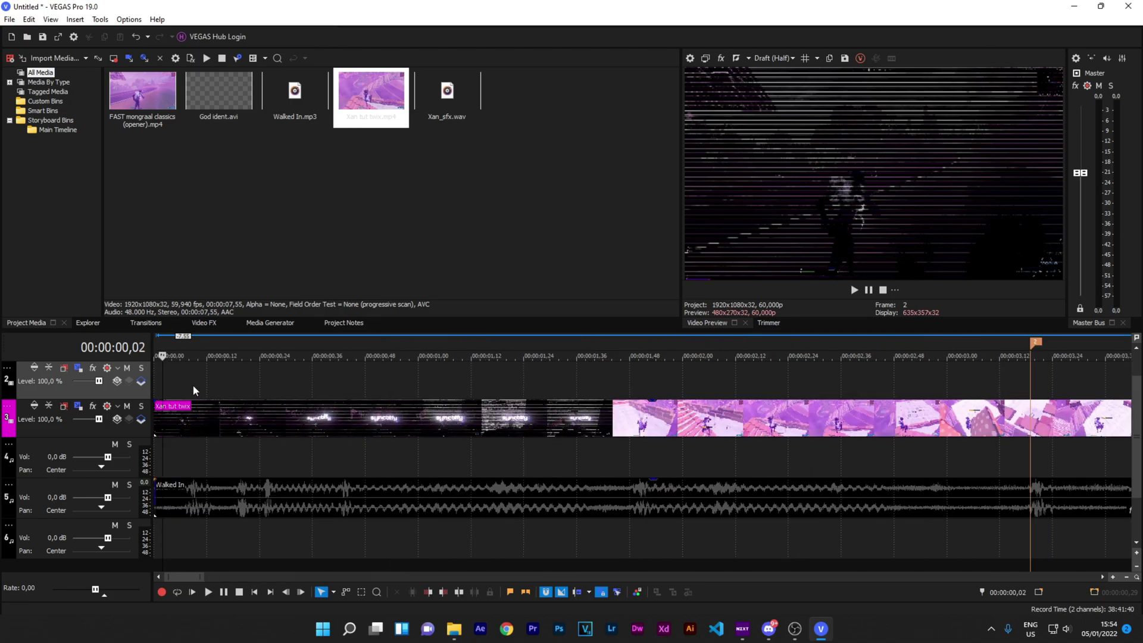
key(Right)
key(Right)
key(Right)
key(Right)
key(Right)
key(Right)
key(Right)
key(Right)
key(Right)
key(Right)
key(Right)
key(Right)
key(Right)
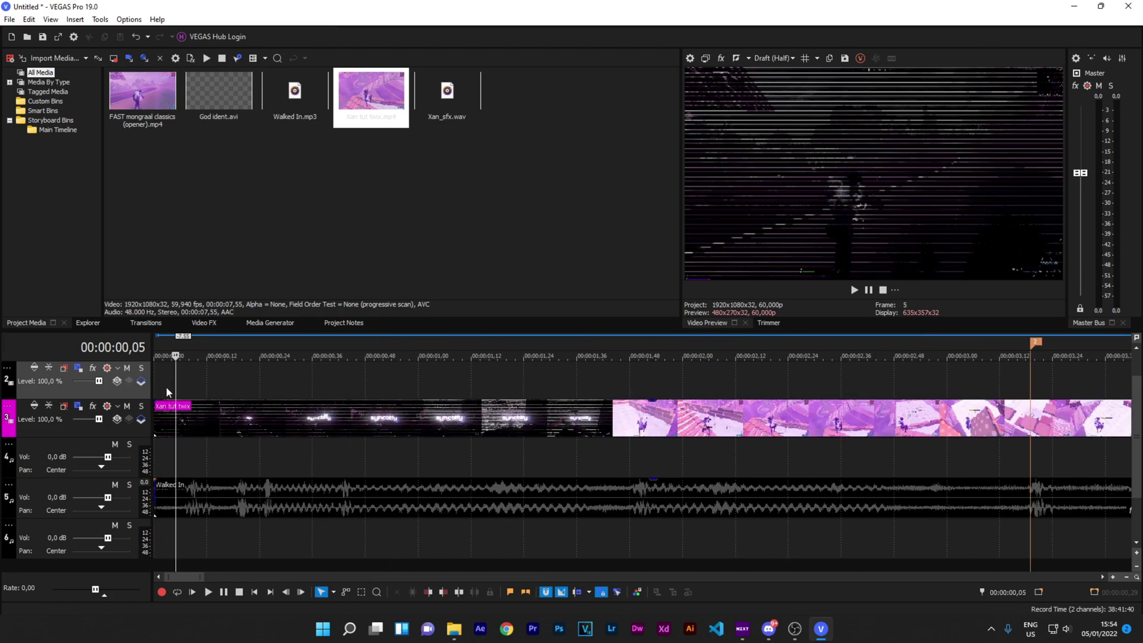
key(Left)
key(Left)
key(Left)
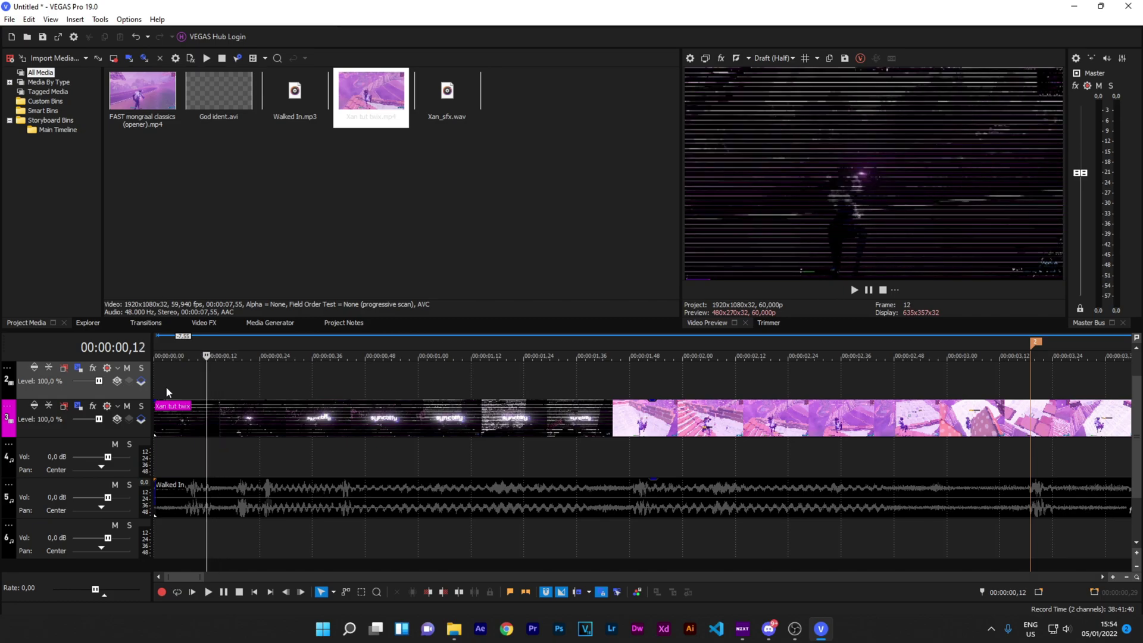
drag(151, 400, 202, 402)
click(187, 418)
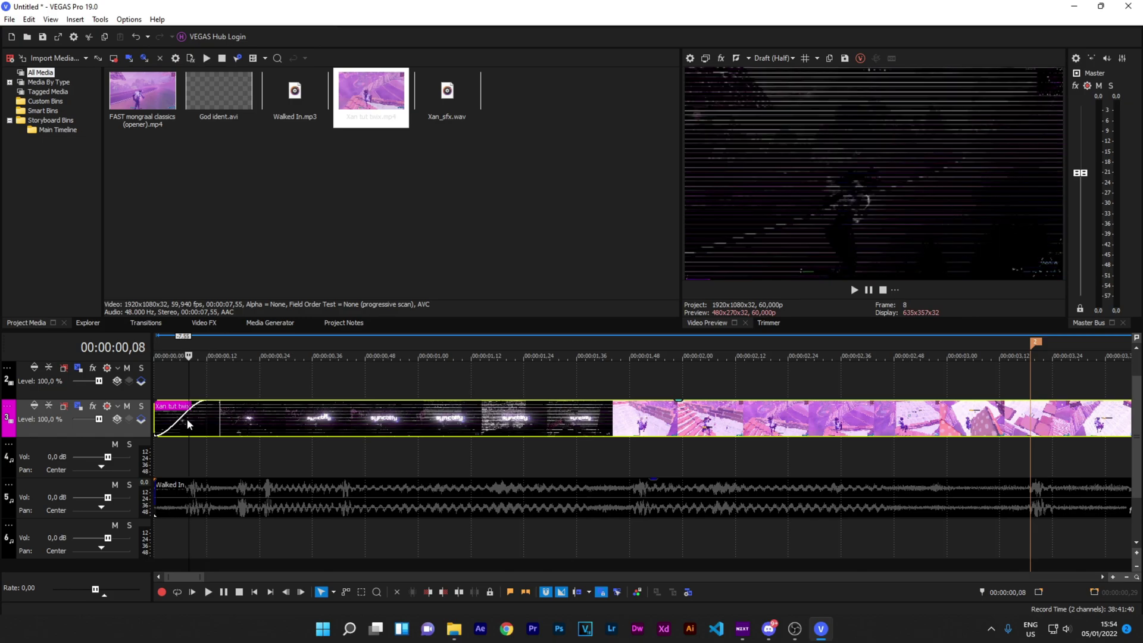
Set the fade-in curve to slow logarithmic and preview it from the start.
right_click(187, 418)
mouse_move(294, 30)
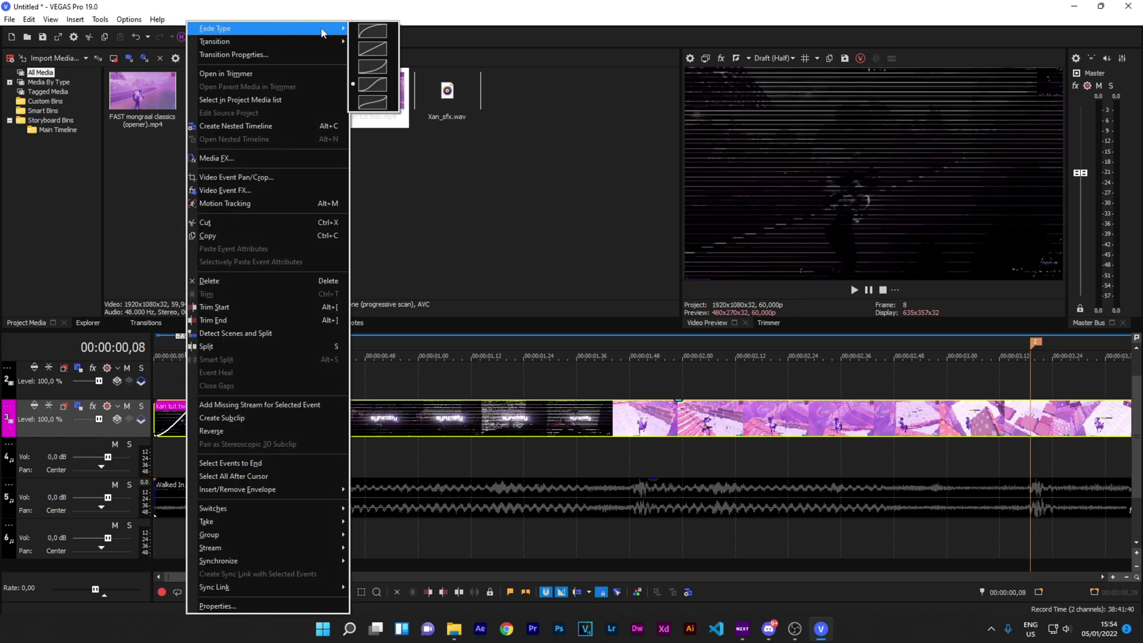
click(372, 73)
click(156, 386)
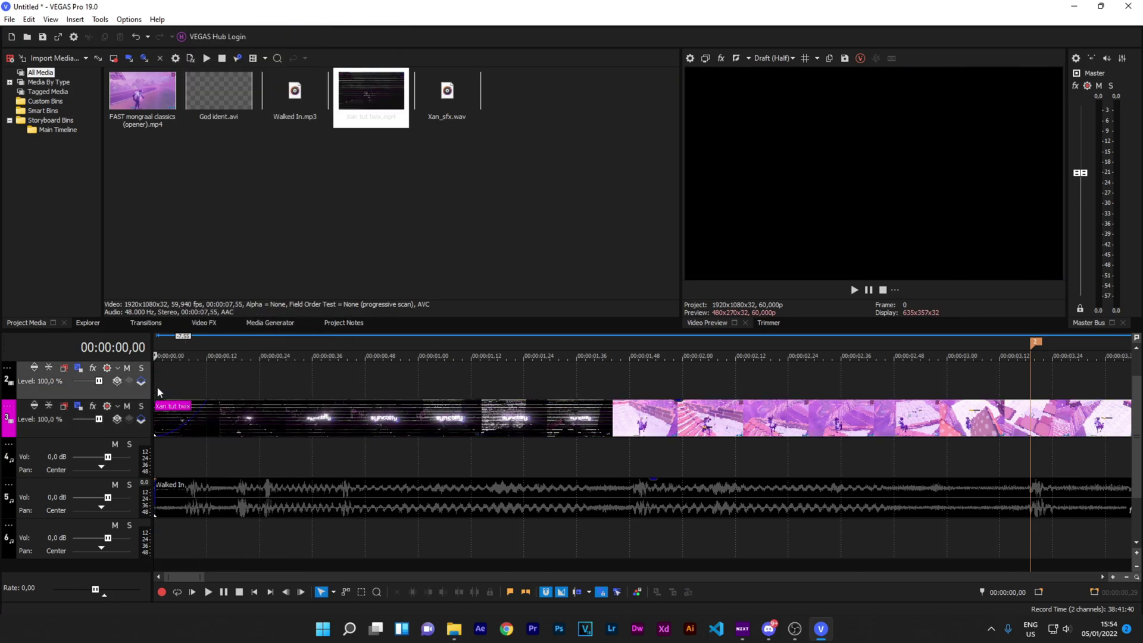
key(space)
scroll(298, 452, down, 5)
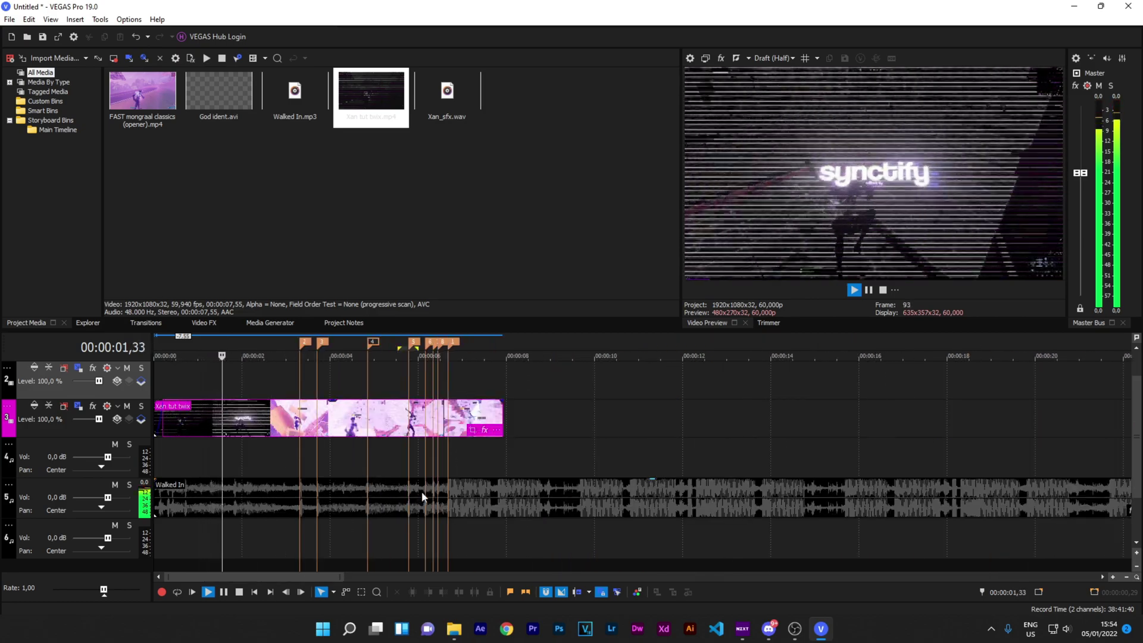
Stop playback and replay from about 4,4 seconds to check the beat timing.
key(Return)
click(402, 470)
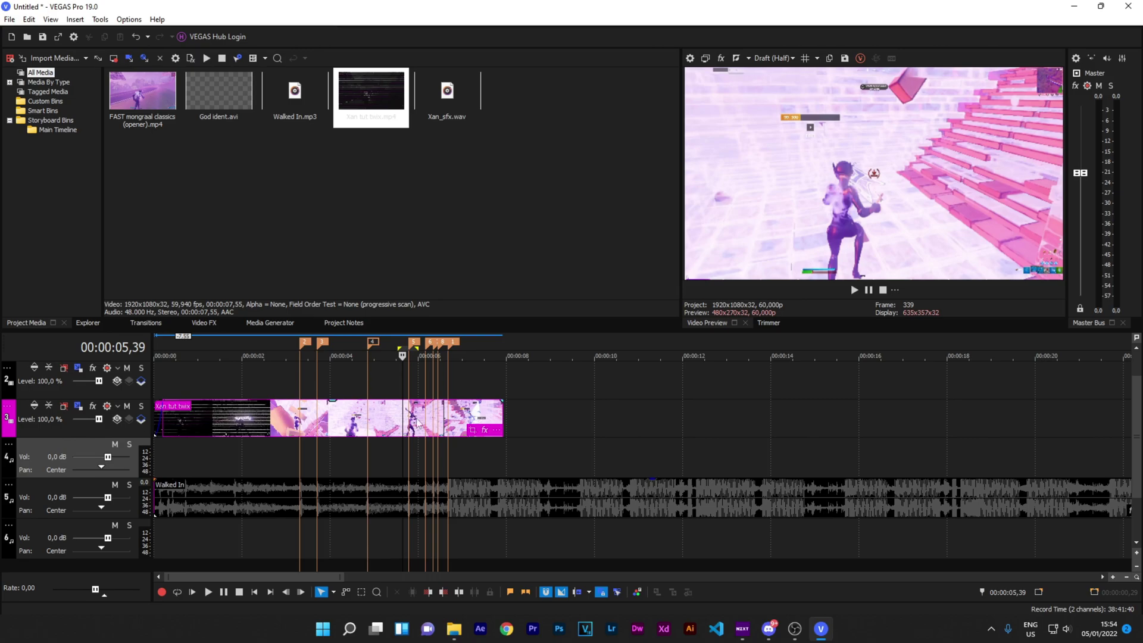
click(440, 420)
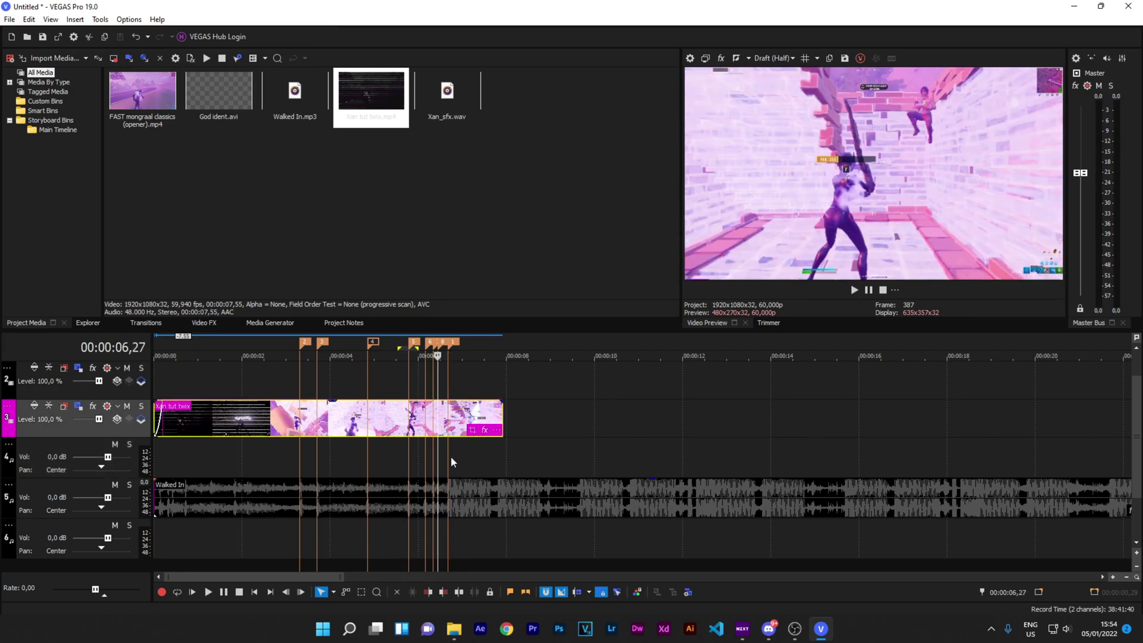
click(409, 449)
scroll(421, 449, up, 4)
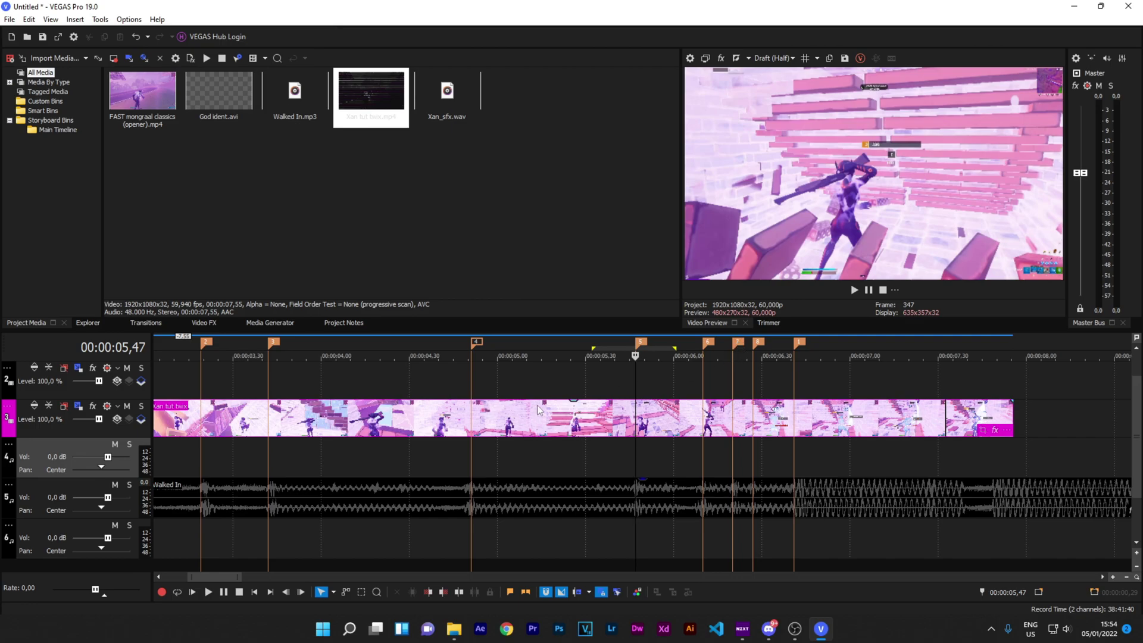
click(446, 448)
key(space)
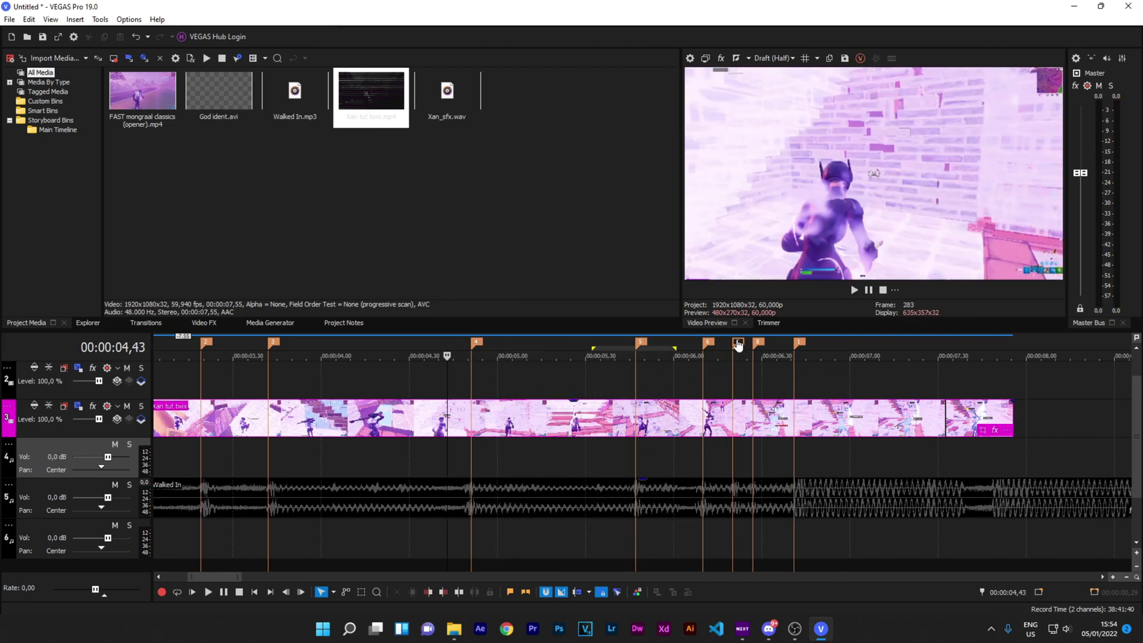
Delete the marker at 06,20 and preview the section from 6,27.
click(737, 342)
right_click(737, 342)
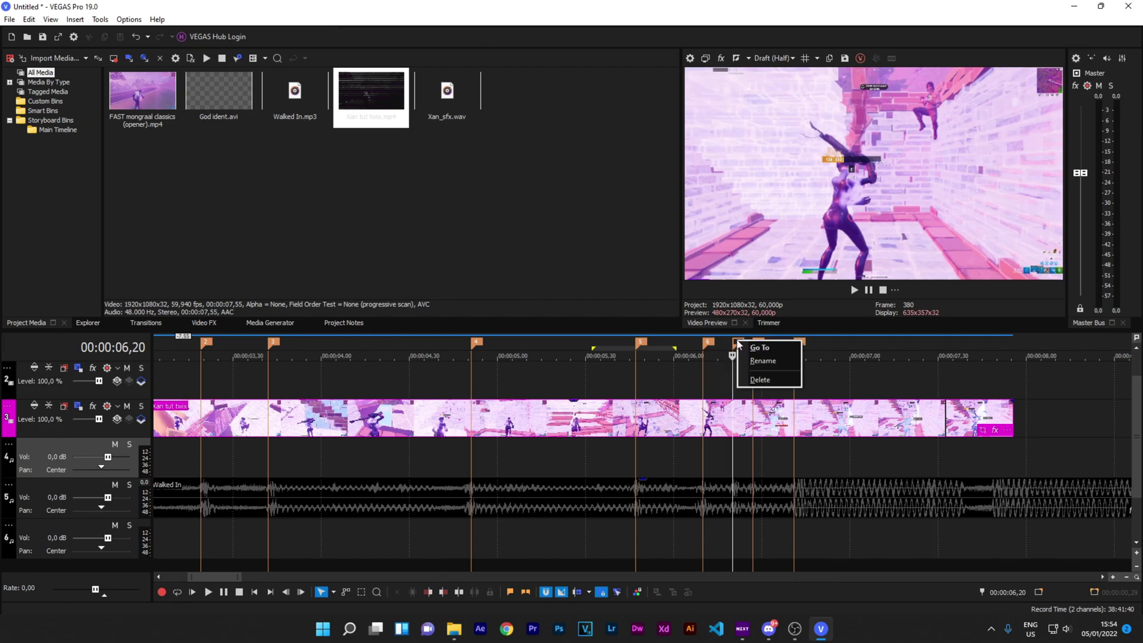
click(759, 381)
key(space)
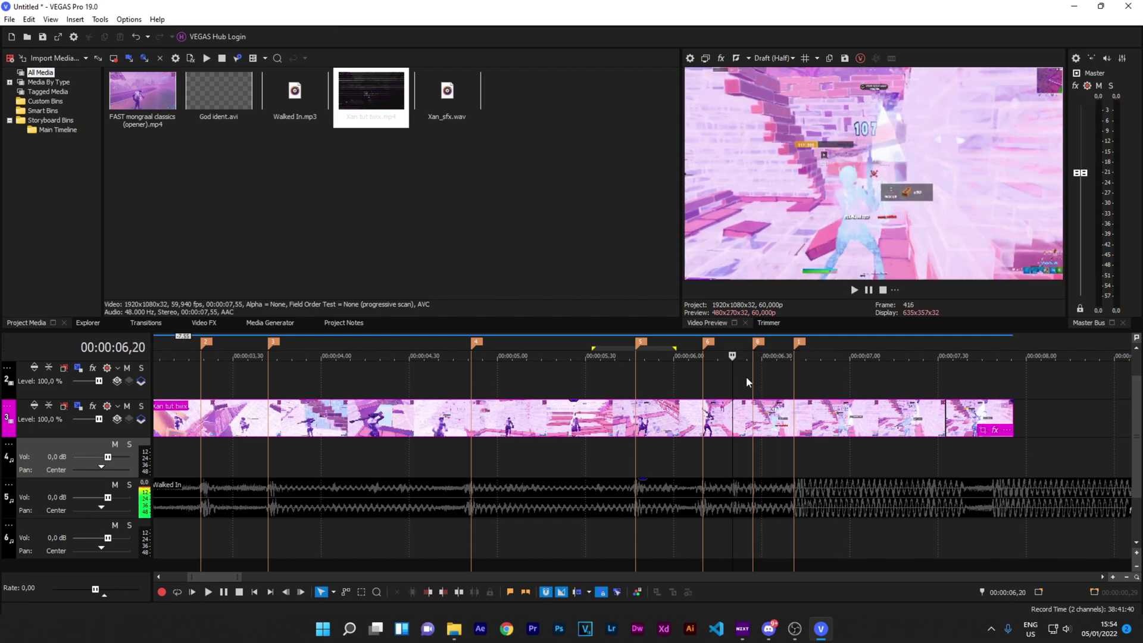
click(753, 376)
key(space)
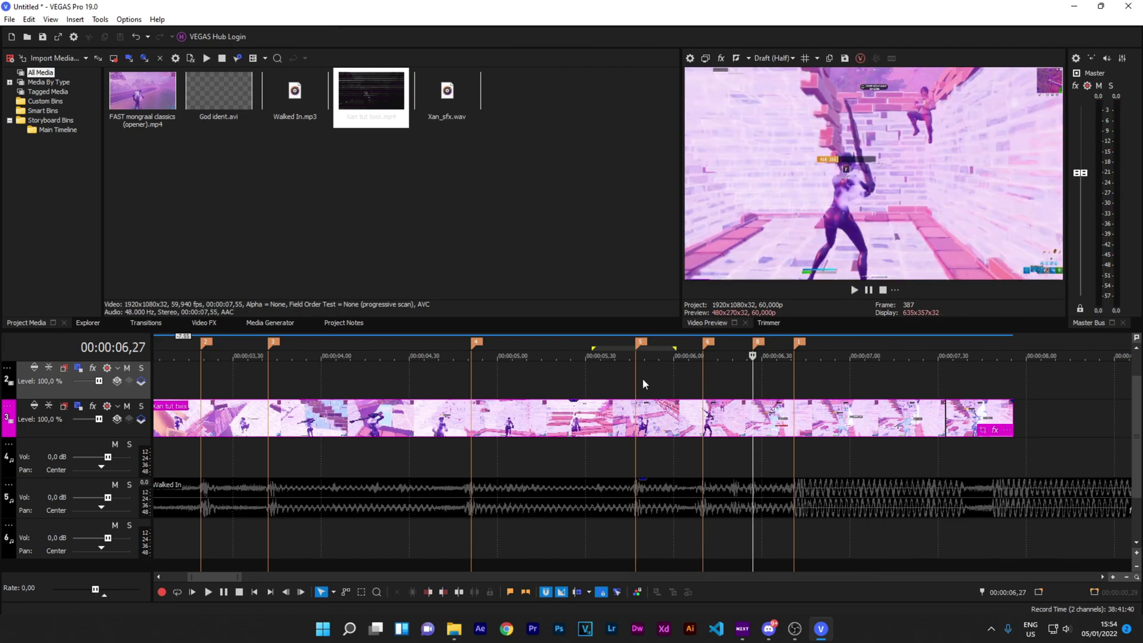
scroll(476, 387, down, 3)
scroll(276, 347, down, 3)
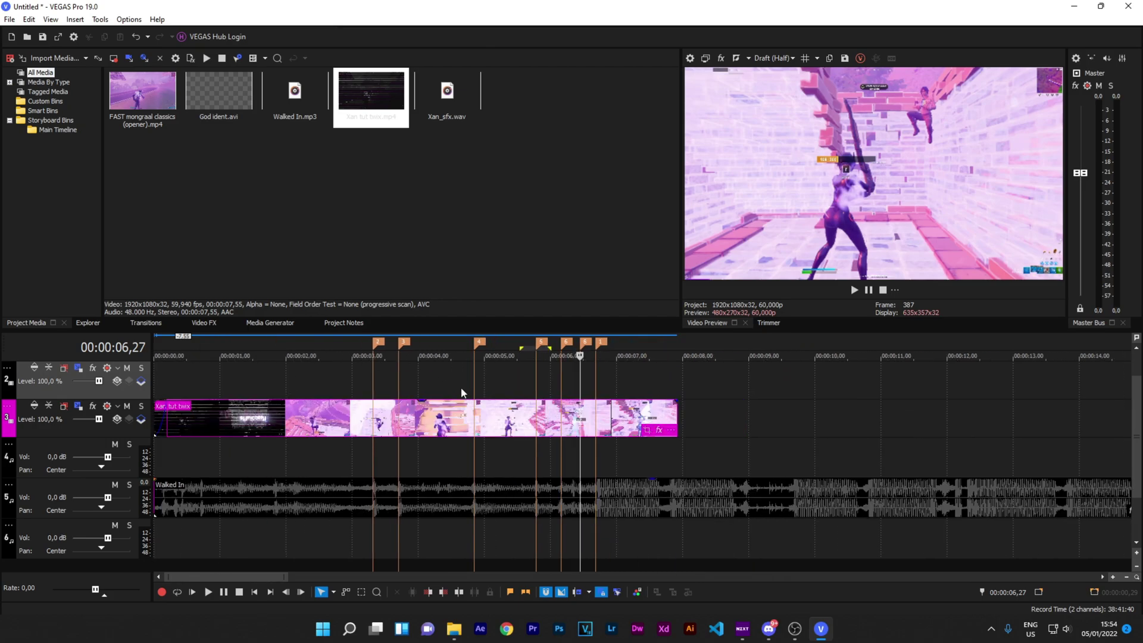
Delete markers 3 and 2 near the 3-second mark.
right_click(402, 343)
click(431, 380)
right_click(379, 342)
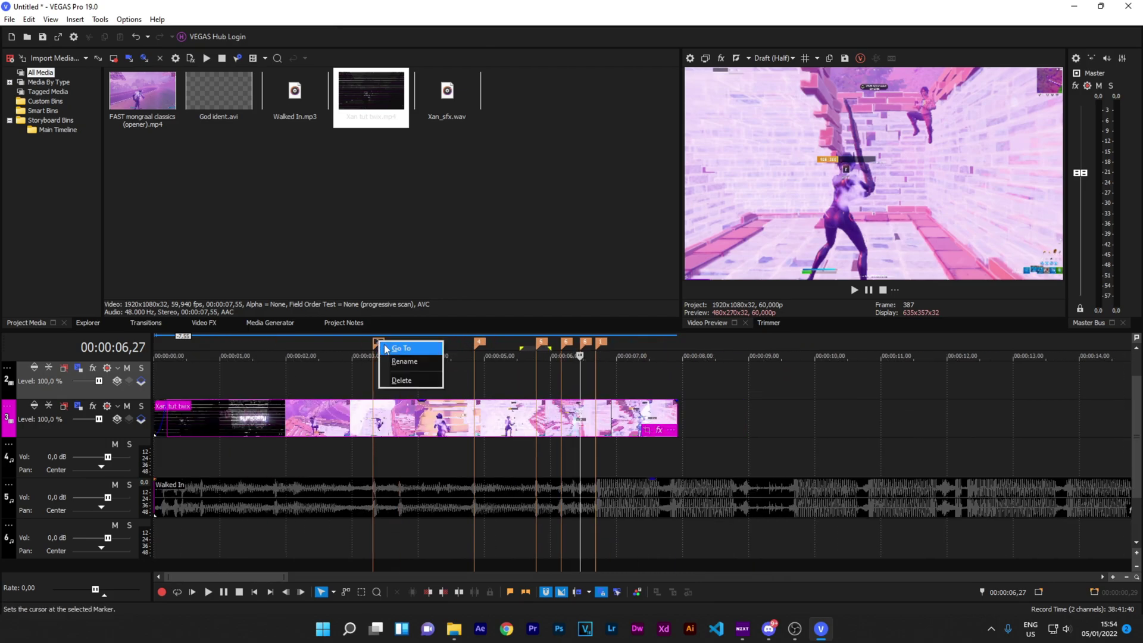
click(411, 381)
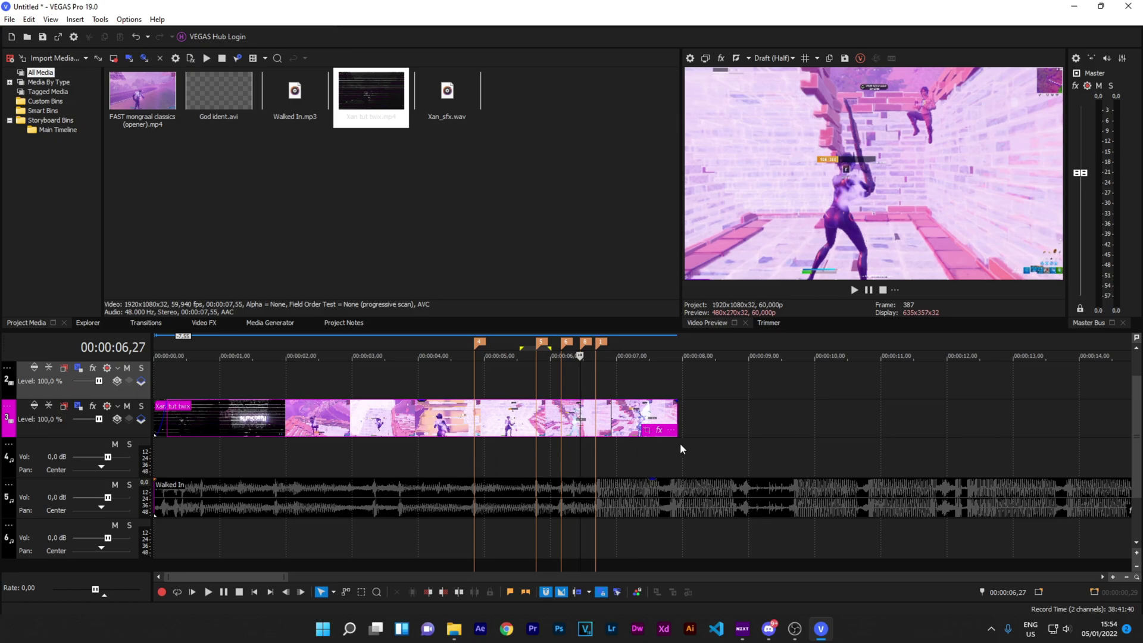
drag(462, 367, 637, 369)
Split the Xan tut twix clip at the marker at 4,51.
click(591, 467)
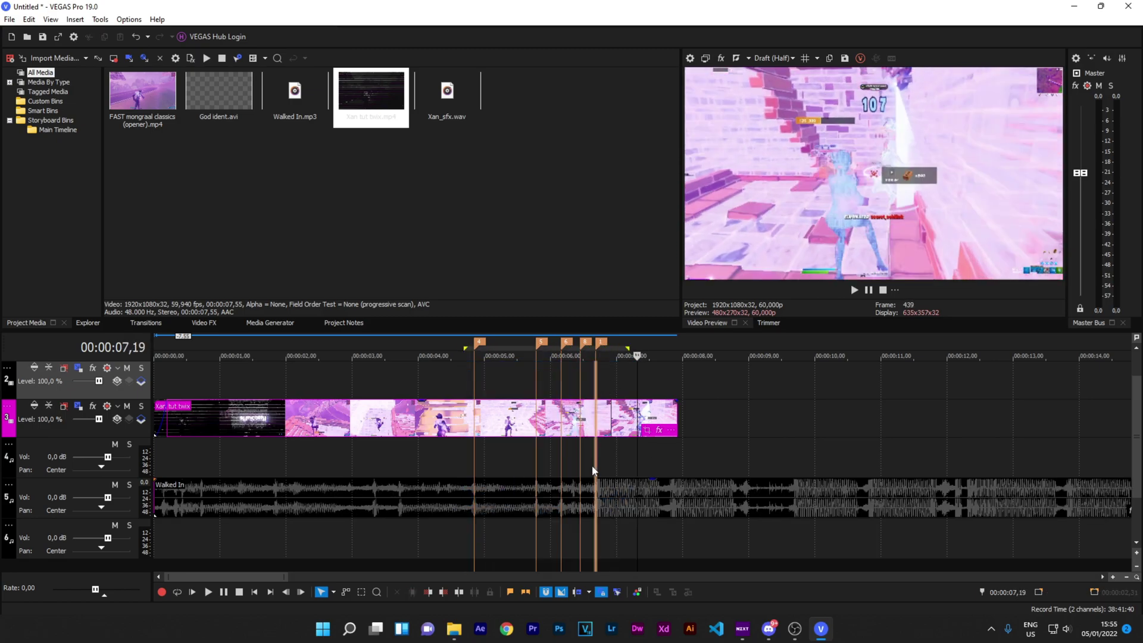
key(s)
click(472, 423)
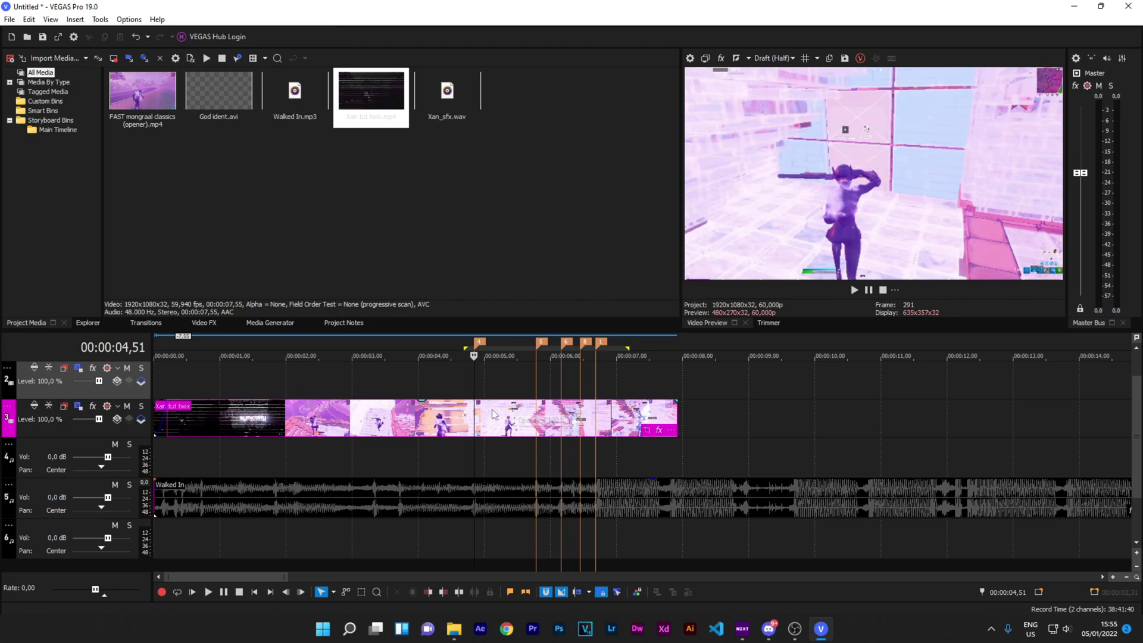
key(s)
scroll(472, 422, up, 4)
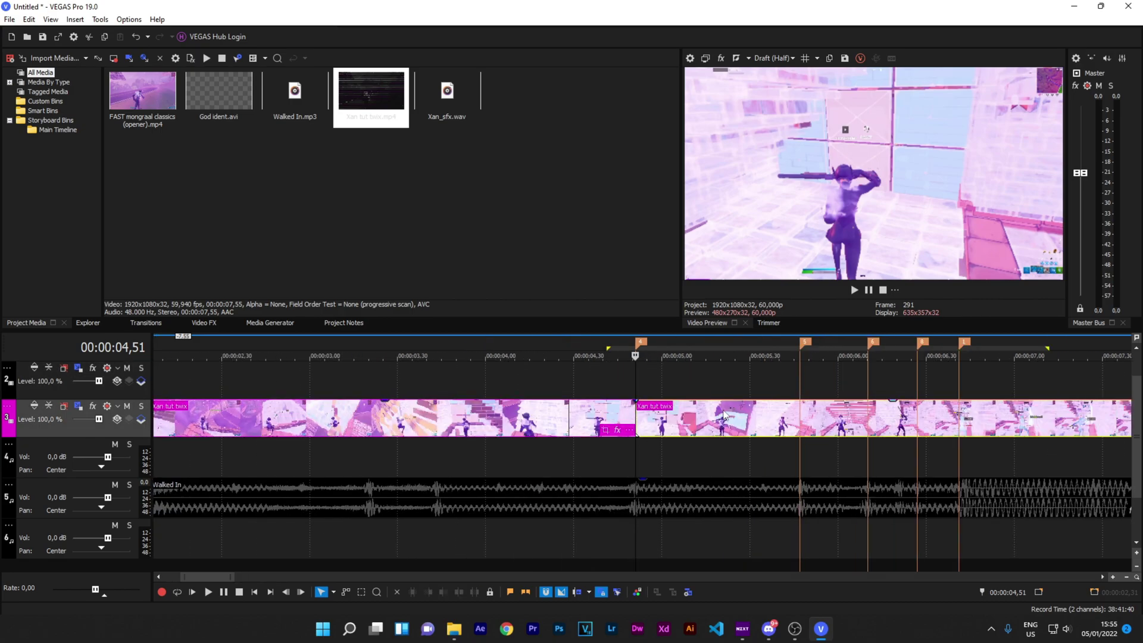
Split again at 04,58 and open the effects of the short 4,51–4,58 piece.
key(alt+Right)
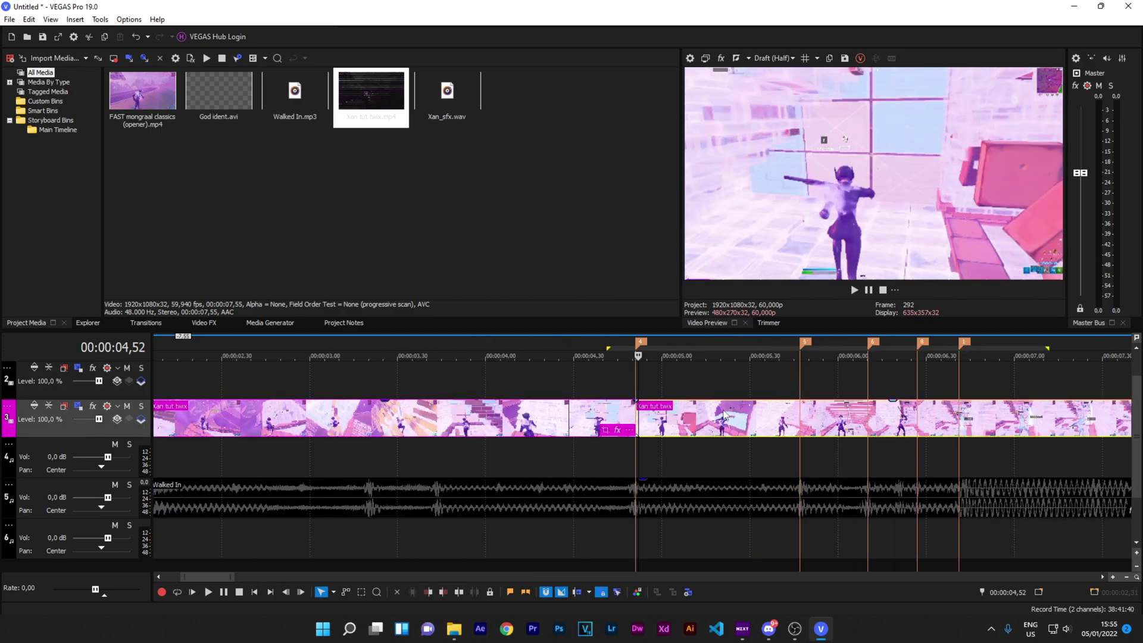
key(alt+Right)
key(alt+Right)
key(alt+Right)
key(alt+Right)
key(alt+Right)
key(alt+Right)
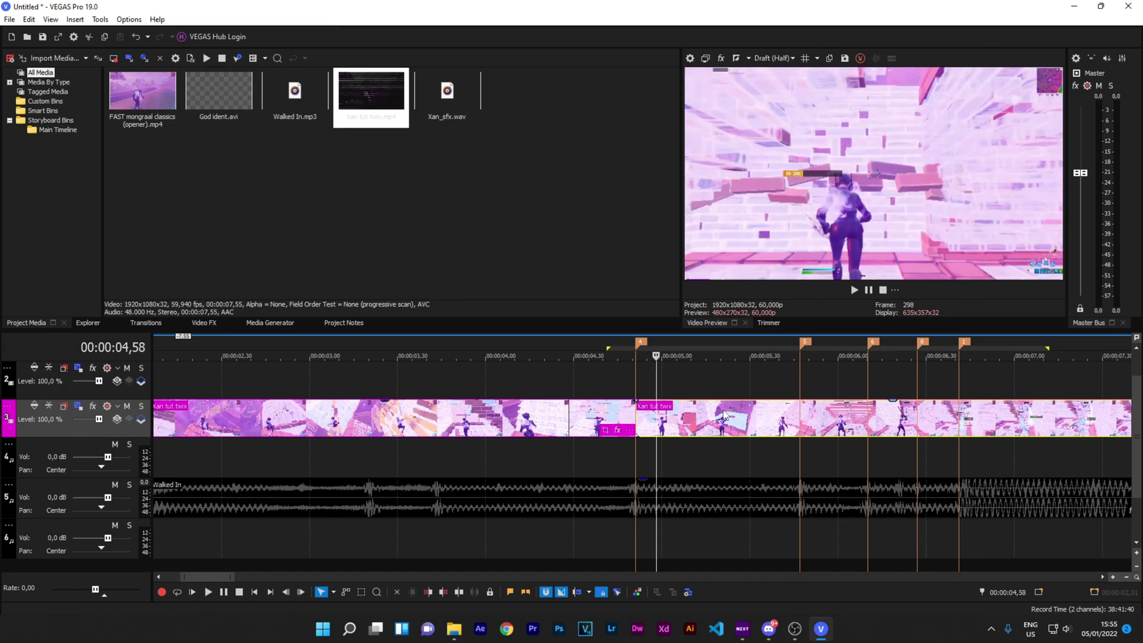
key(s)
scroll(666, 419, up, 5)
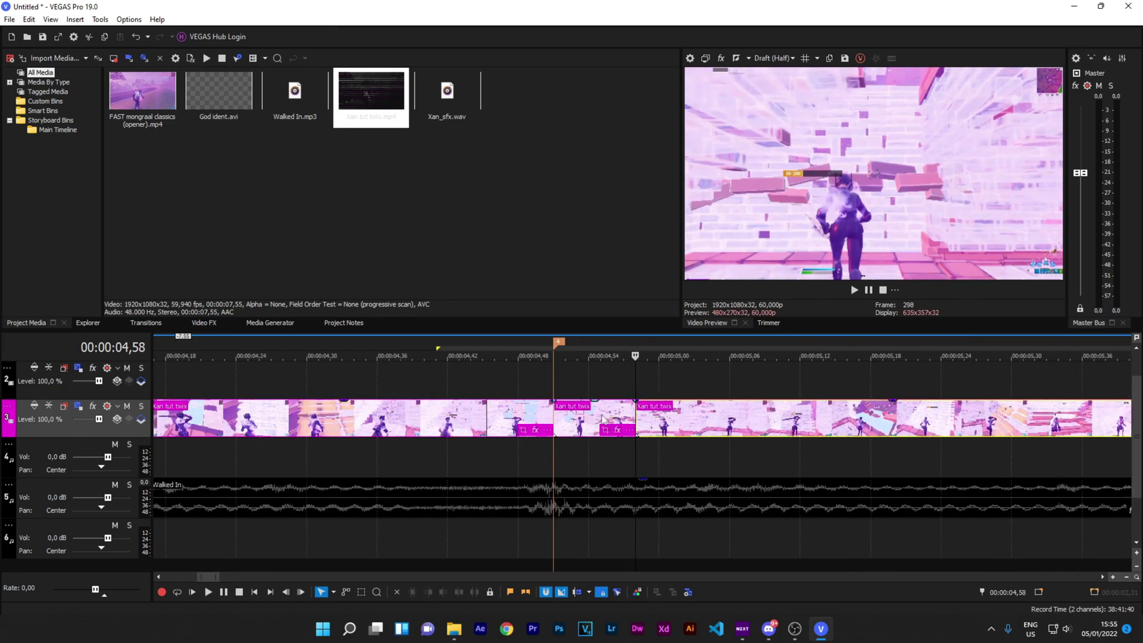
key(alt+Left)
key(alt+Left)
key(alt+Left)
click(618, 429)
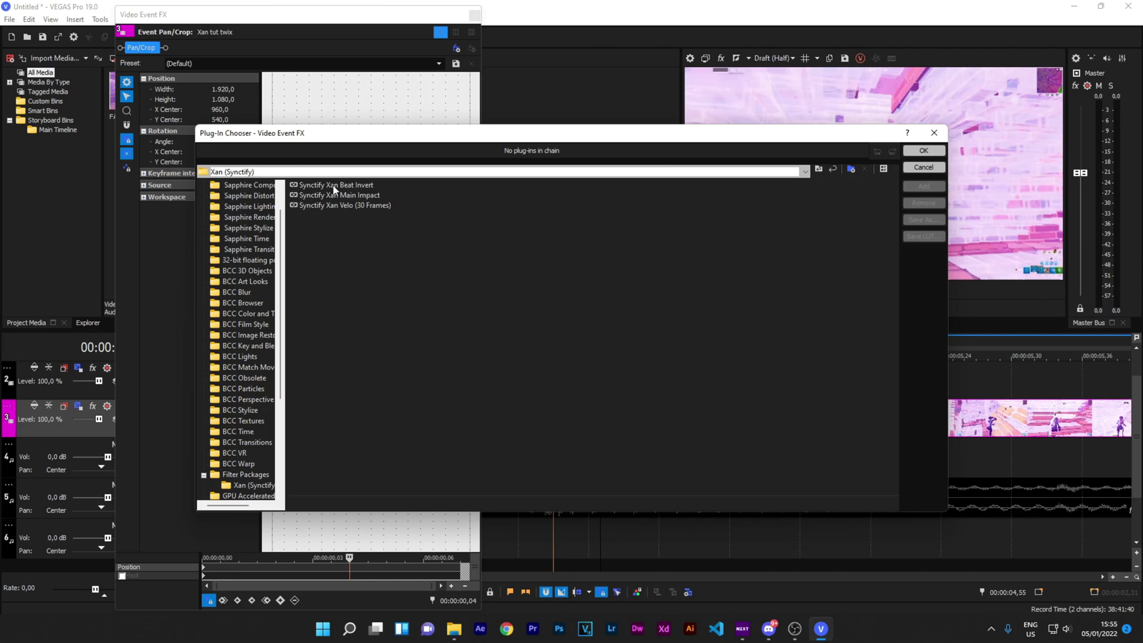
double_click(334, 185)
click(923, 150)
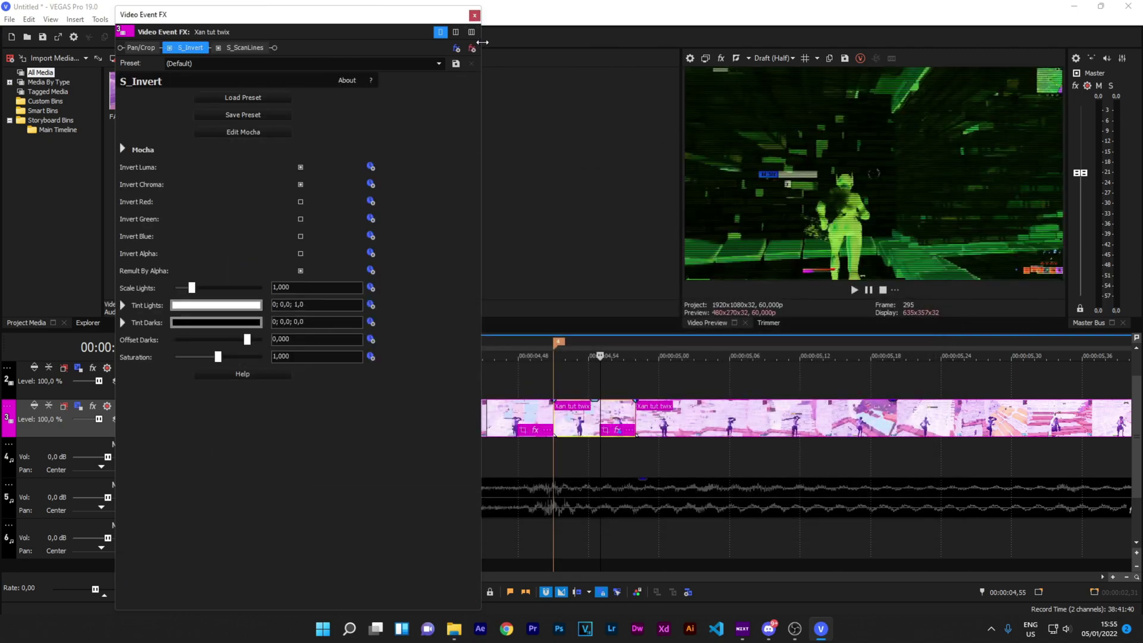
click(475, 15)
click(554, 369)
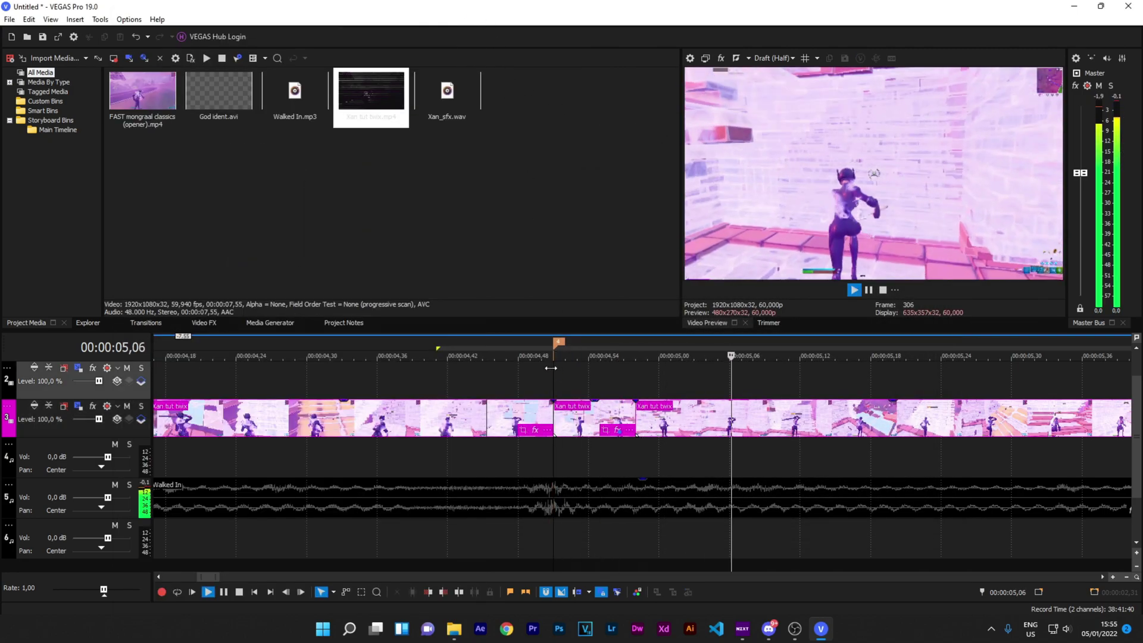
click(470, 376)
key(space)
key(space)
key(space)
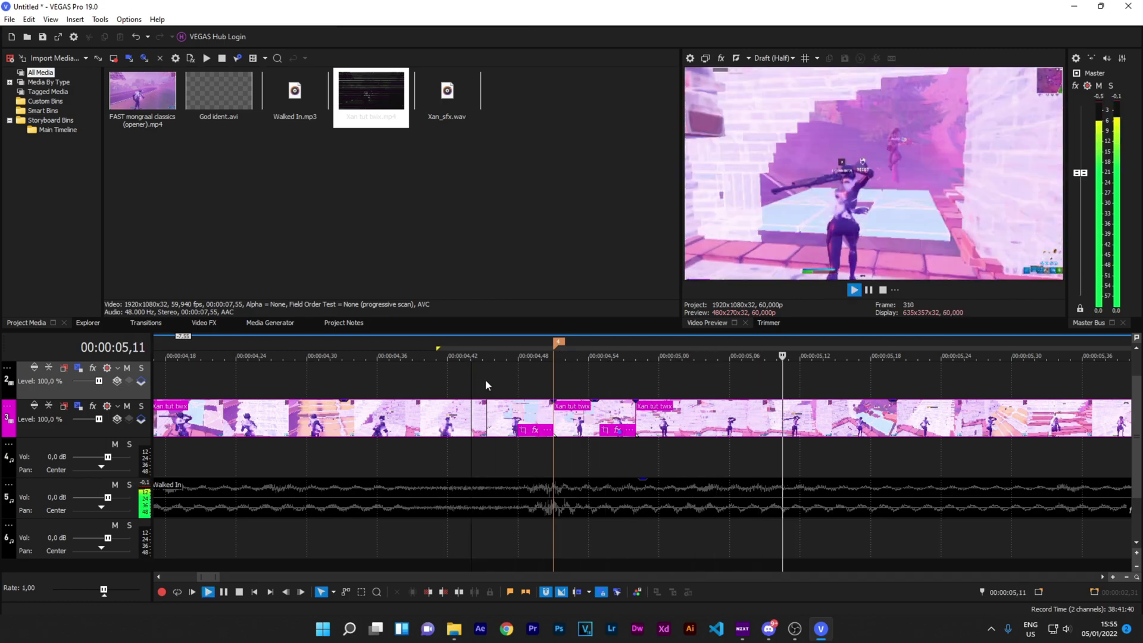
key(space)
scroll(485, 380, down, 3)
click(490, 381)
key(space)
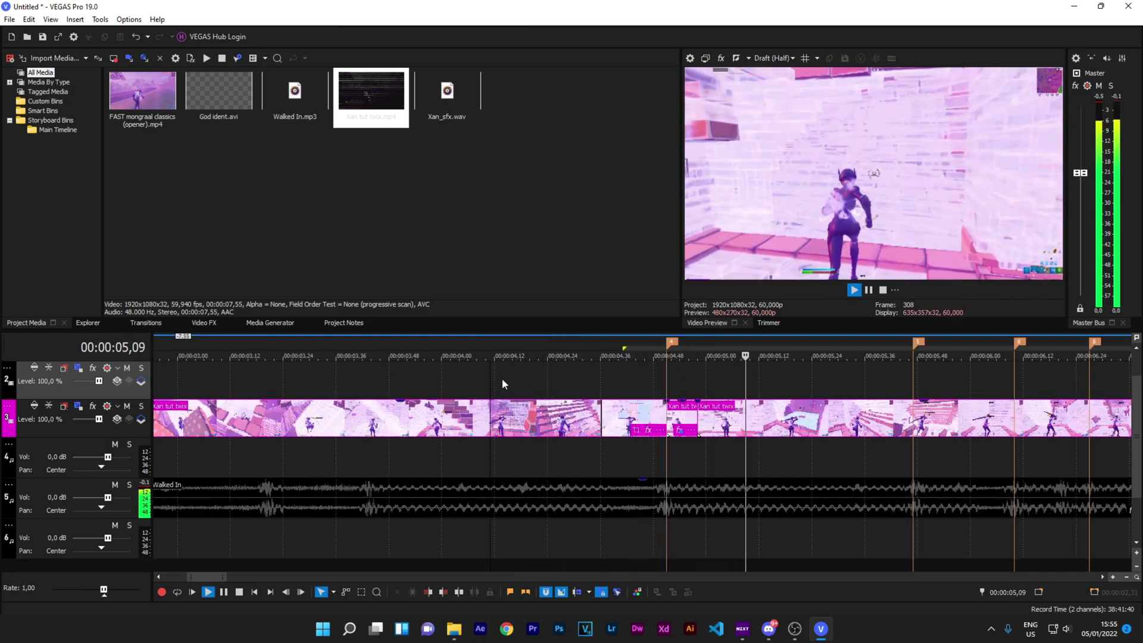
key(space)
key(space)
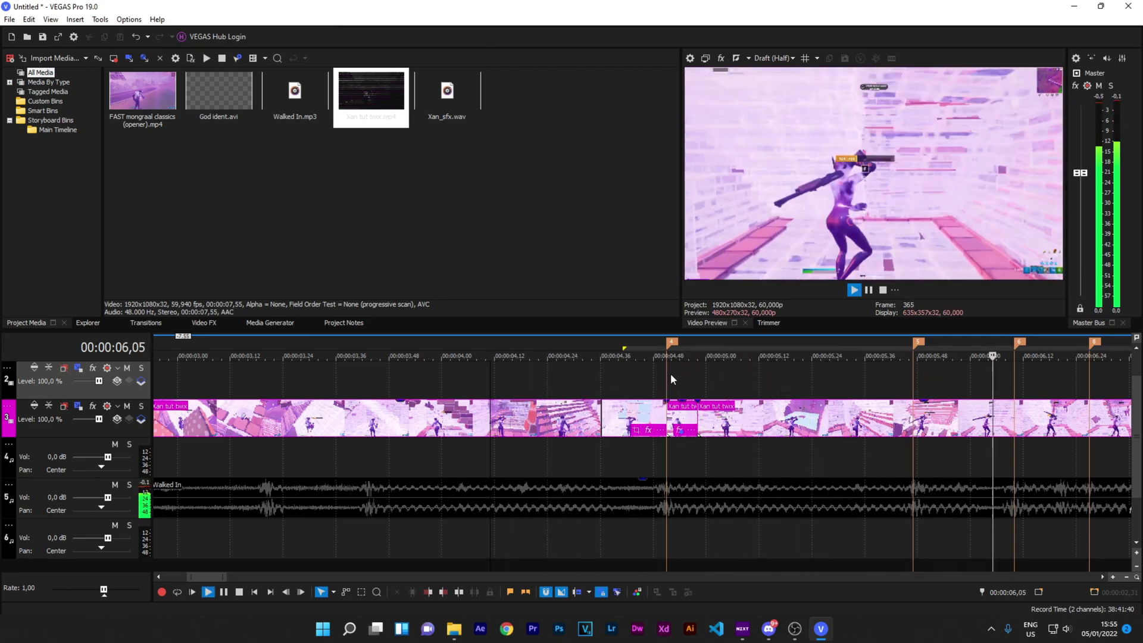
scroll(669, 390, down, 3)
key(space)
key(space)
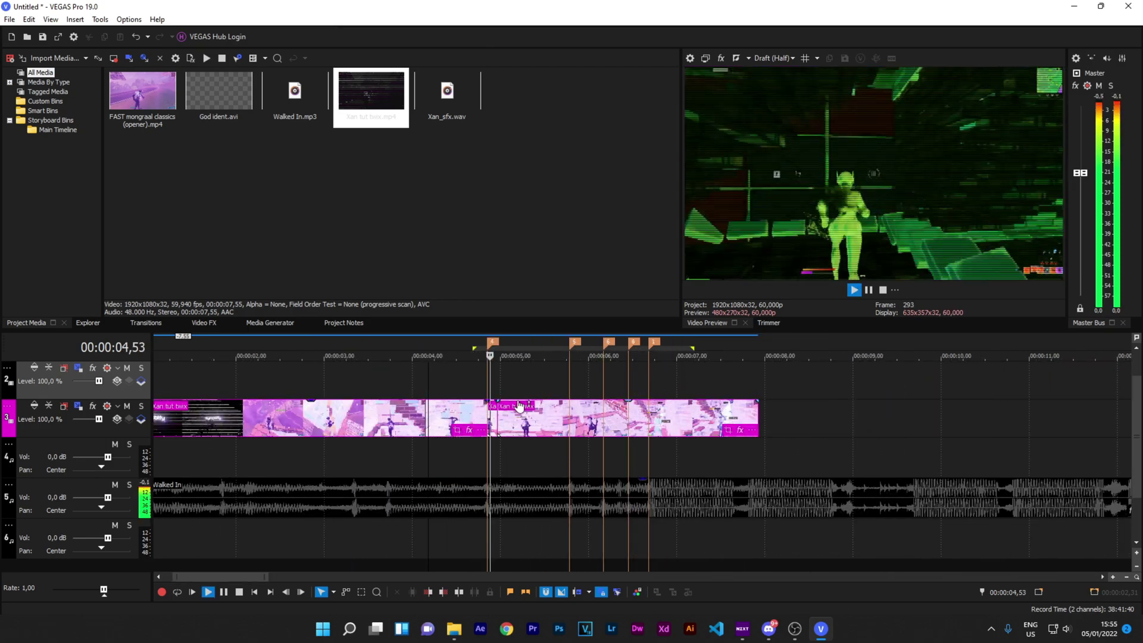
key(space)
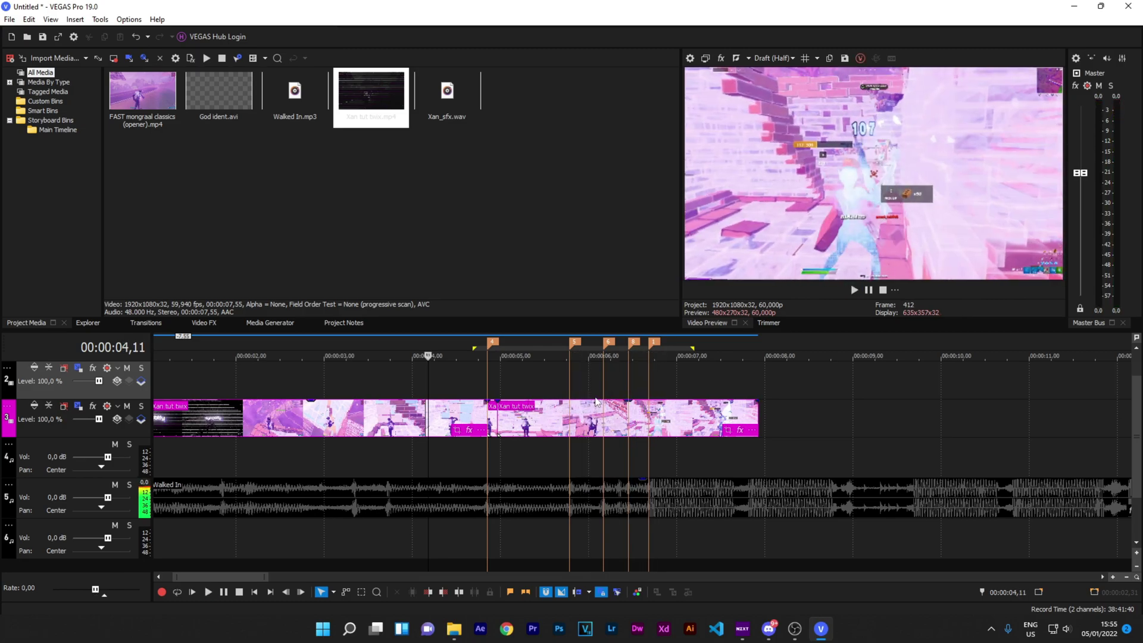
click(570, 384)
scroll(501, 381, up, 3)
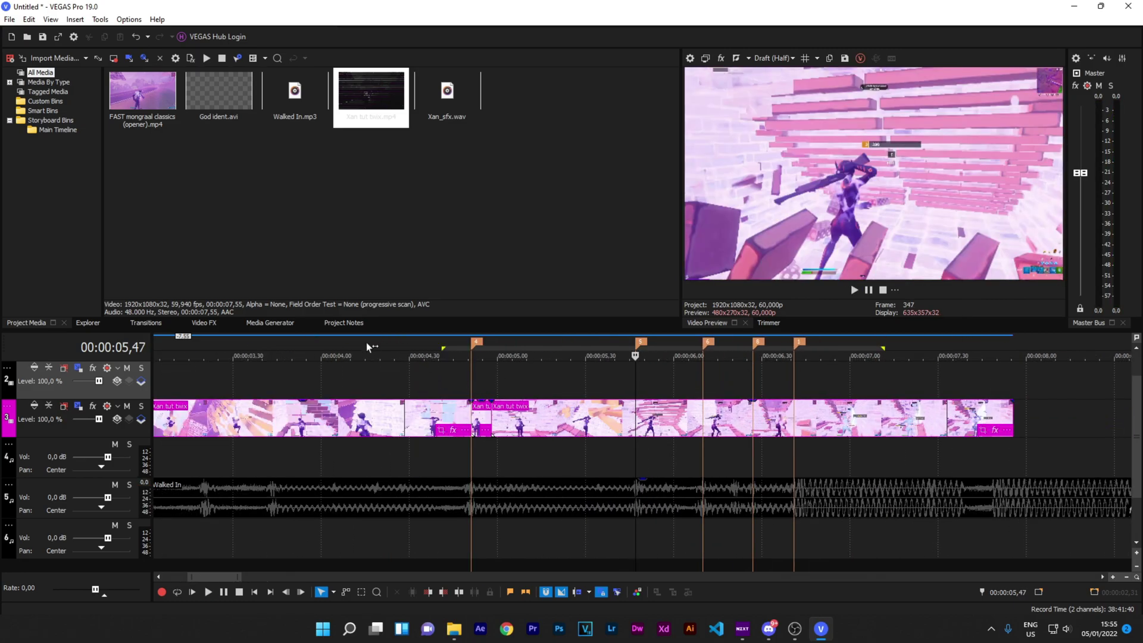
Split the clip at 05,47, 05,54 and 05,51, and add Synctify Xan Beat Invert to the 05,51 slice.
click(639, 422)
scroll(643, 424, up, 4)
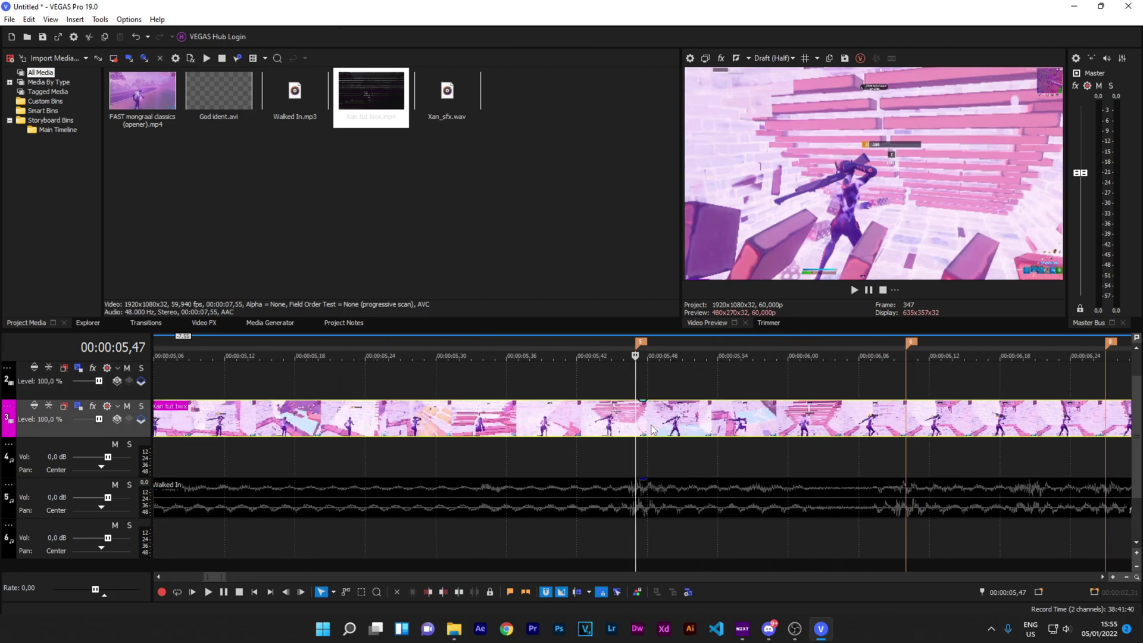
key(s)
key(Right)
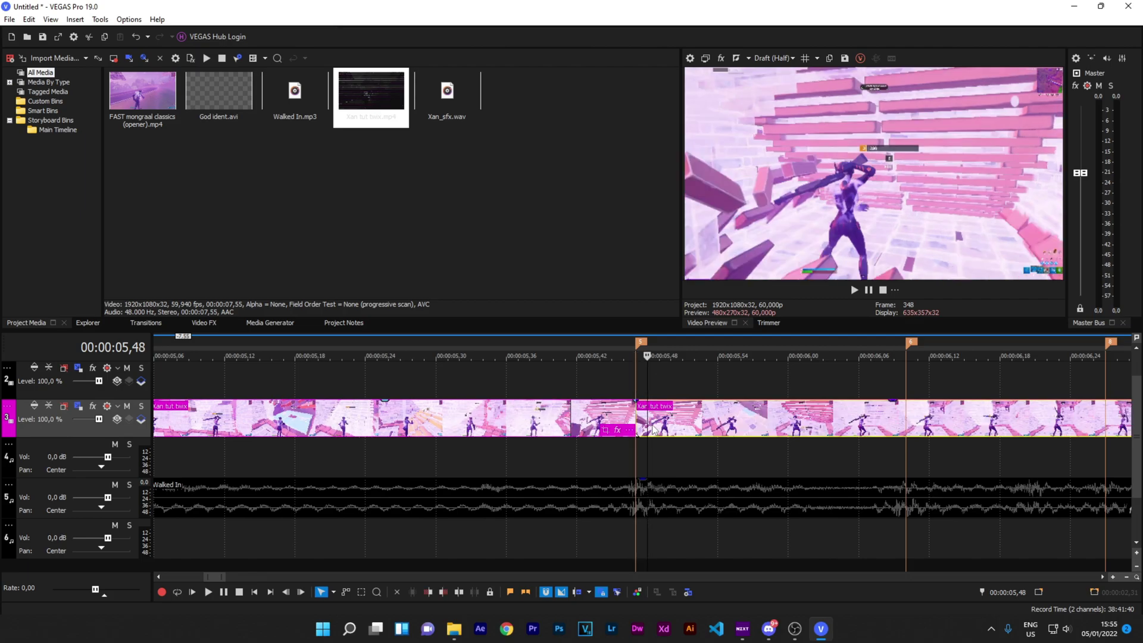
key(Right)
key(Right)
key(Right)
key(Right)
key(Right)
key(Right)
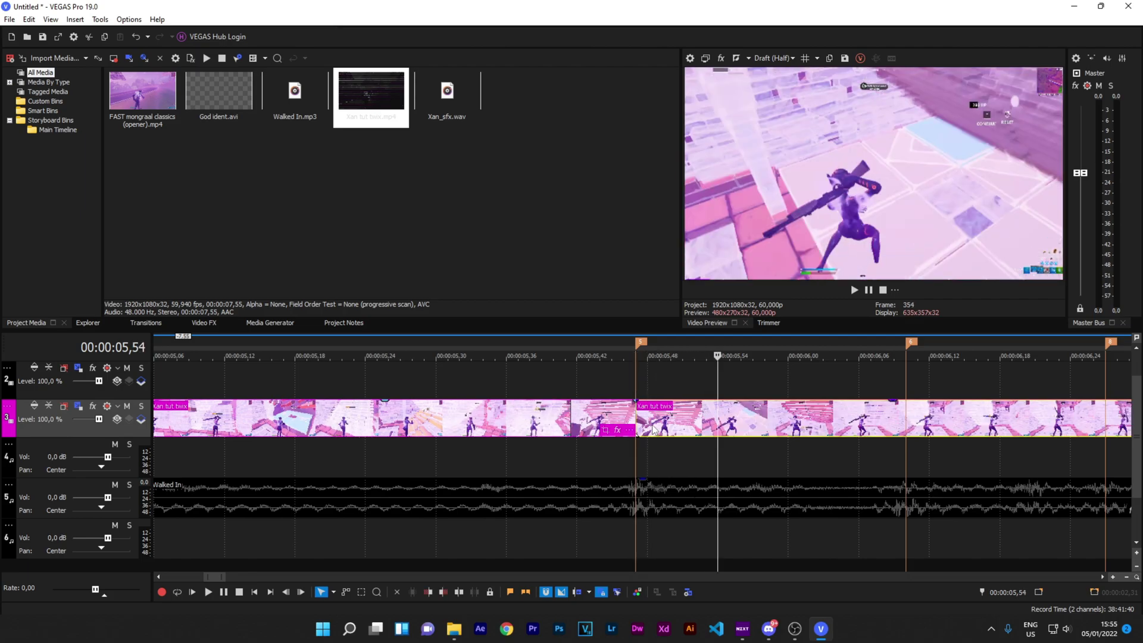
key(s)
key(Left)
key(Left)
key(Left)
key(s)
click(696, 429)
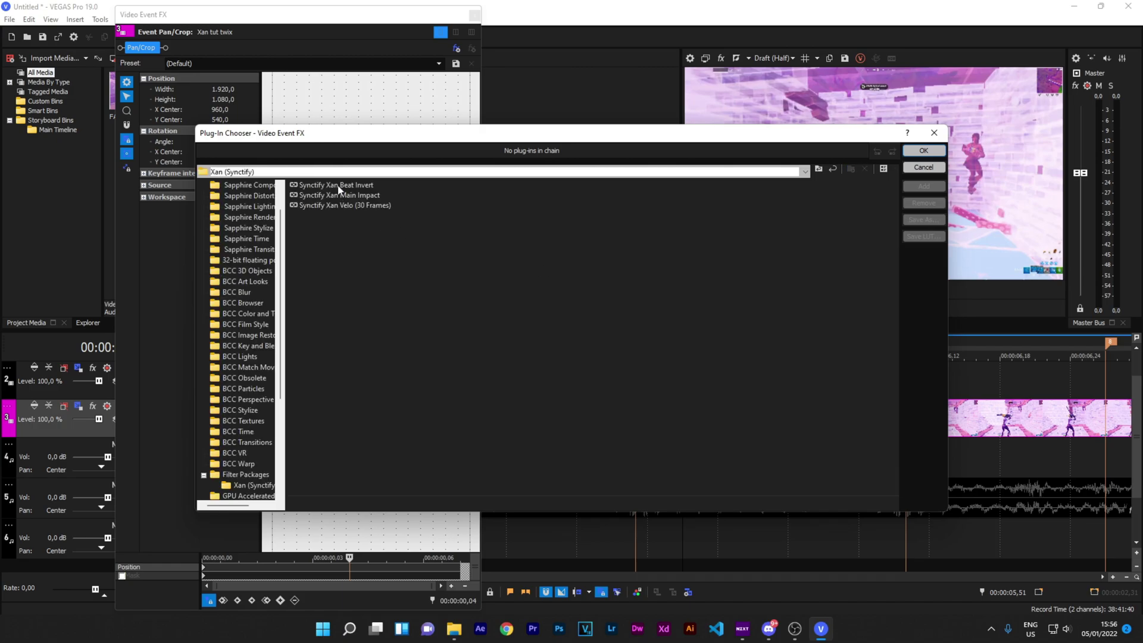
click(923, 150)
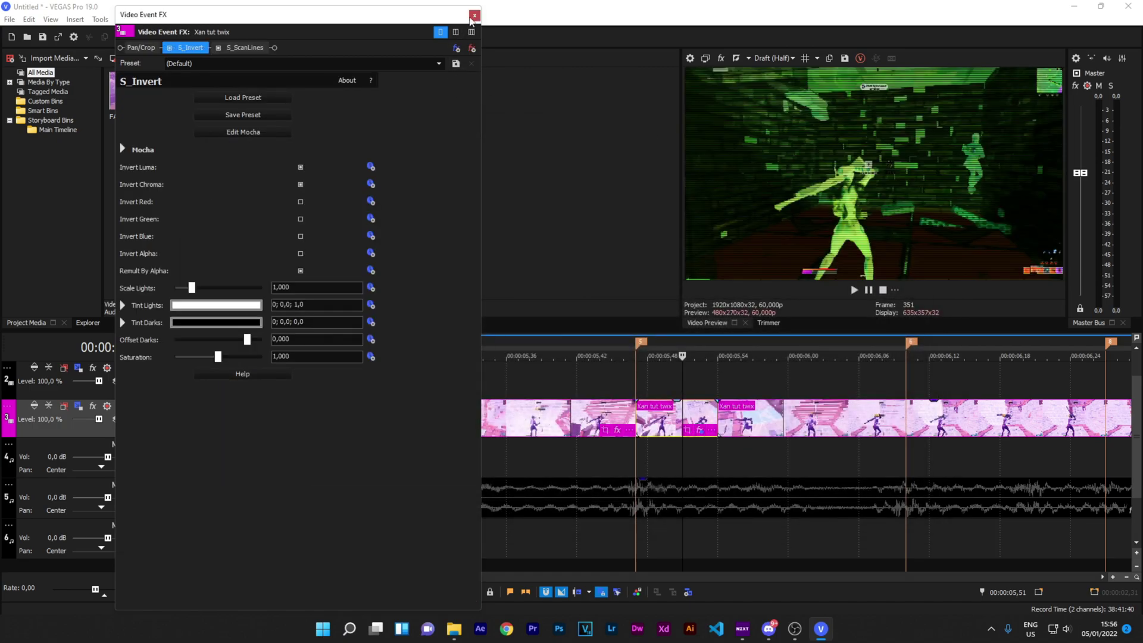
click(474, 15)
scroll(664, 438, down, 3)
Split at 06,10 and 06,13 and give the 06,10 slice Synctify Xan Beat Invert.
click(747, 417)
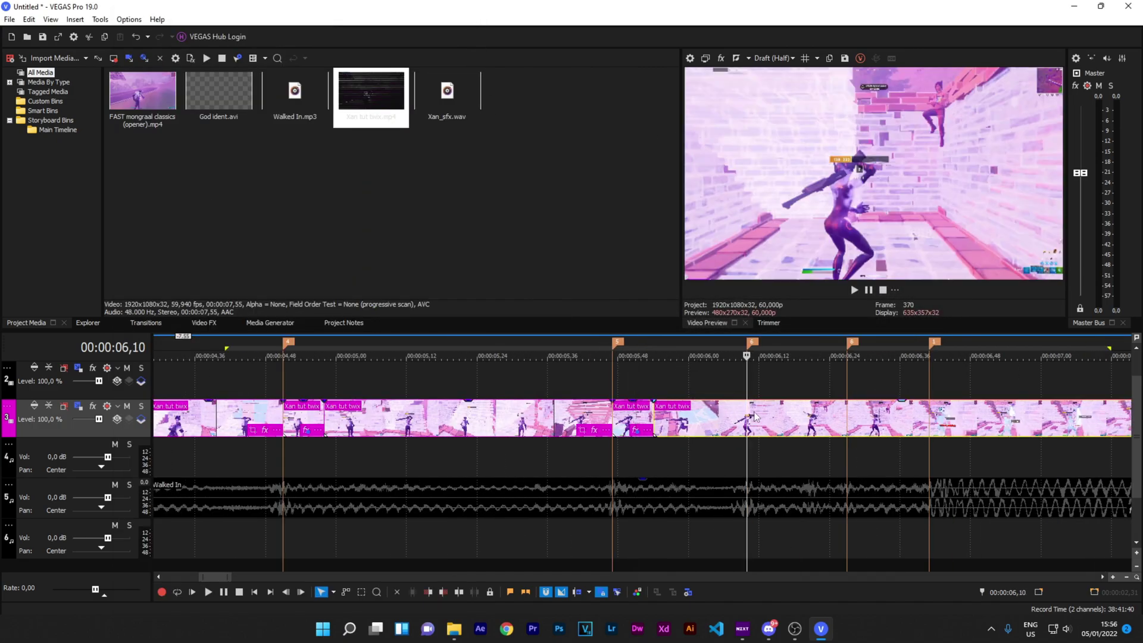
key(s)
key(Right)
key(Right)
key(Right)
key(Right)
key(Right)
key(Right)
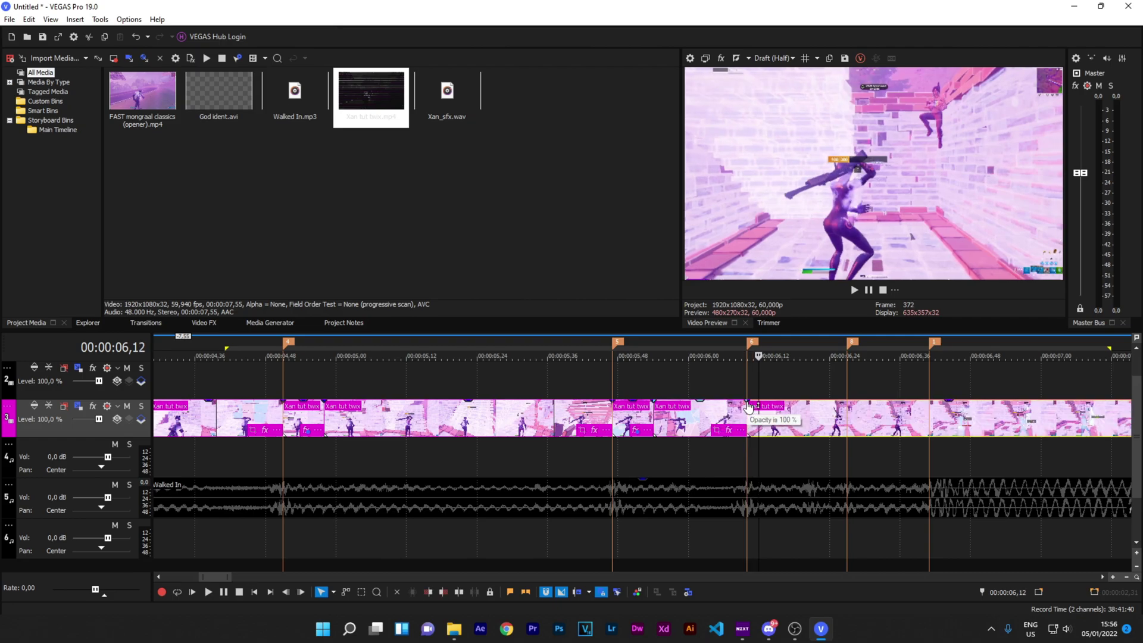
key(Right)
key(Right)
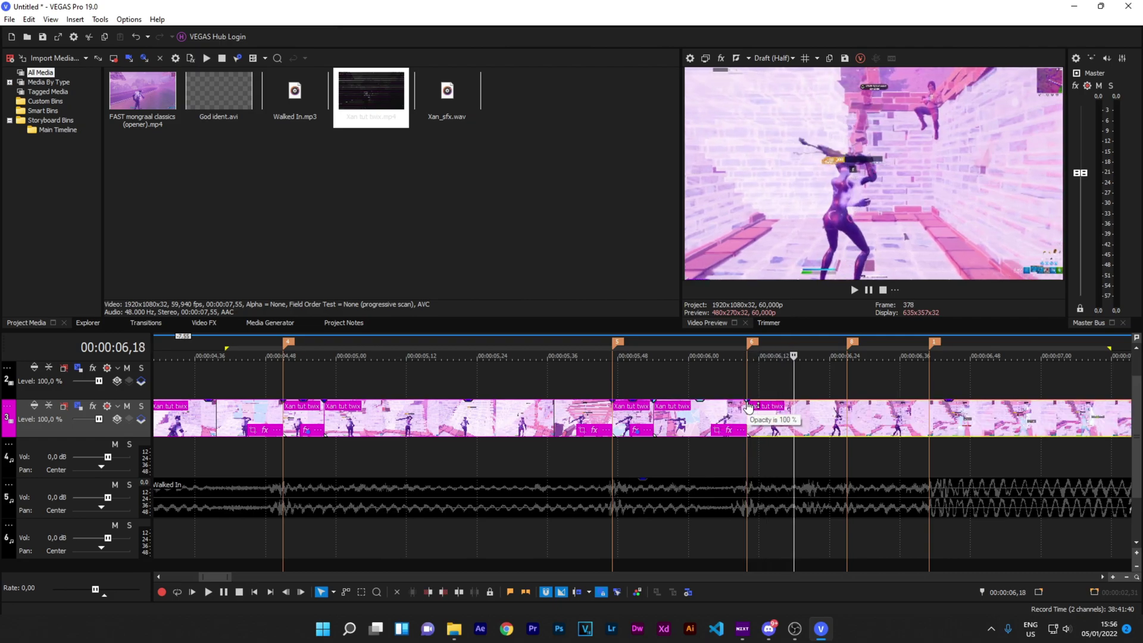
key(s)
click(776, 430)
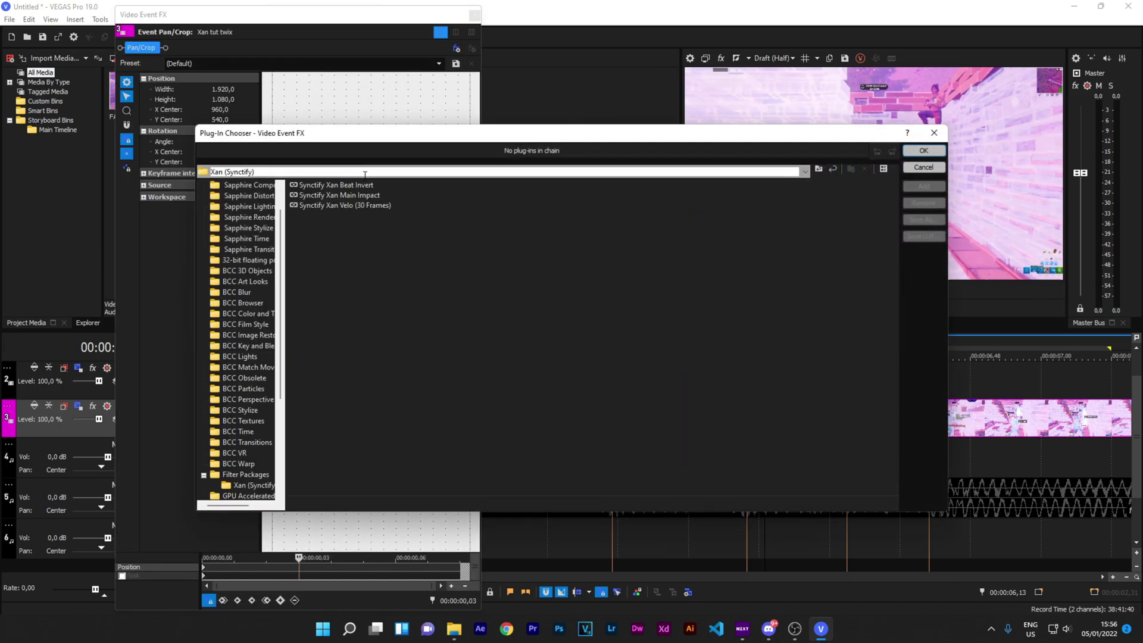
click(346, 184)
click(914, 152)
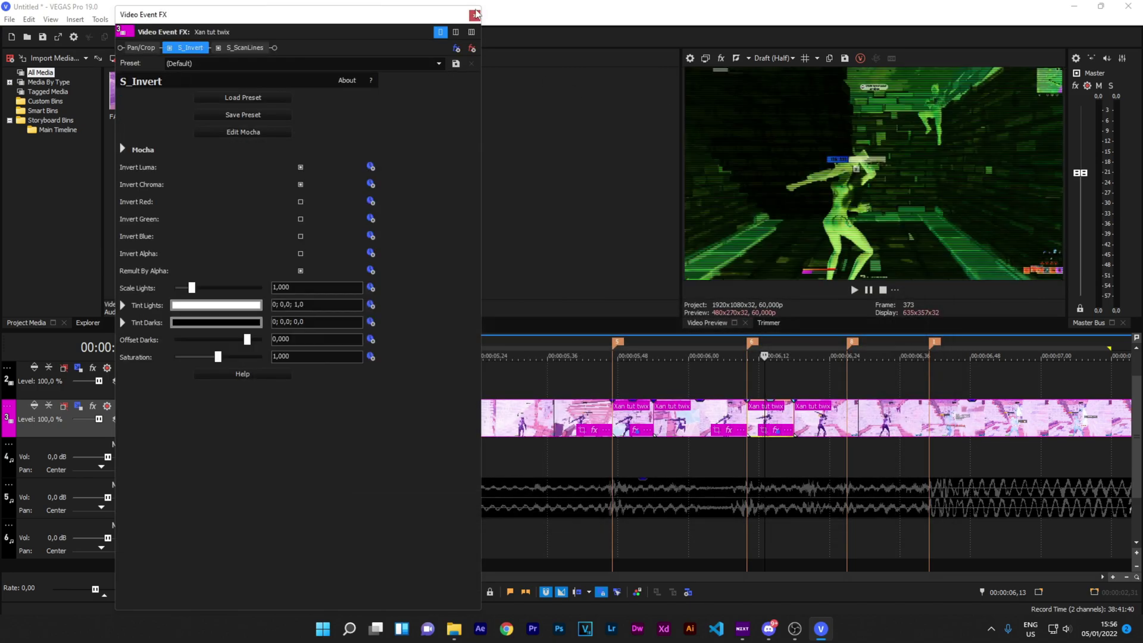
click(475, 16)
scroll(655, 416, down, 3)
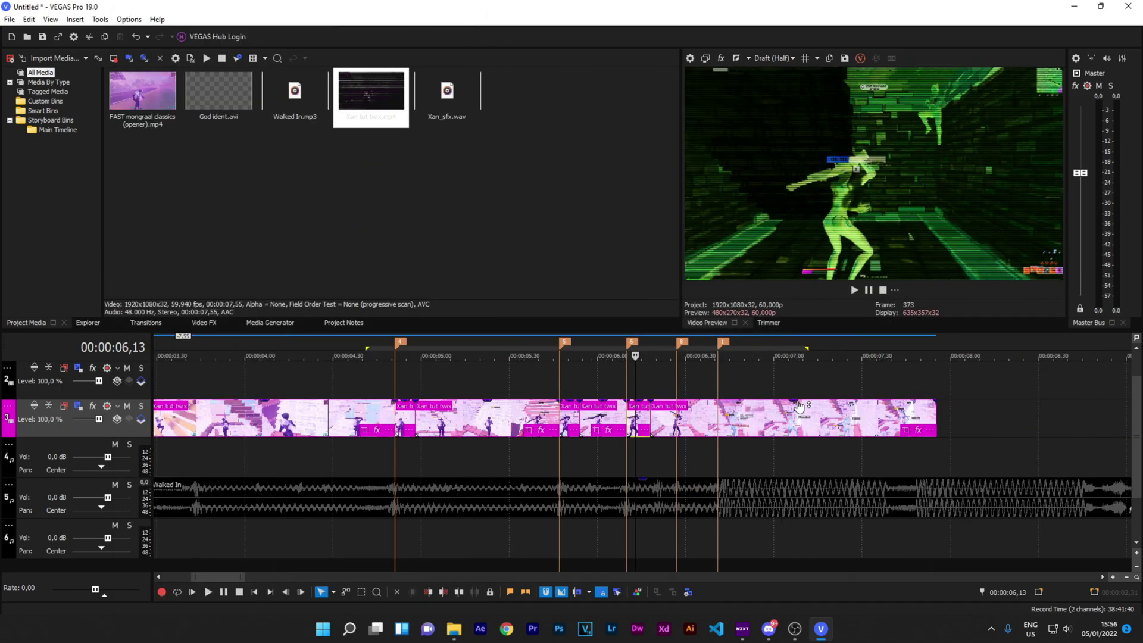
Split at 06,33 and 06,30 and give the 06,30 slice Synctify Xan Beat Invert.
click(677, 424)
scroll(678, 426, up, 3)
key(Right)
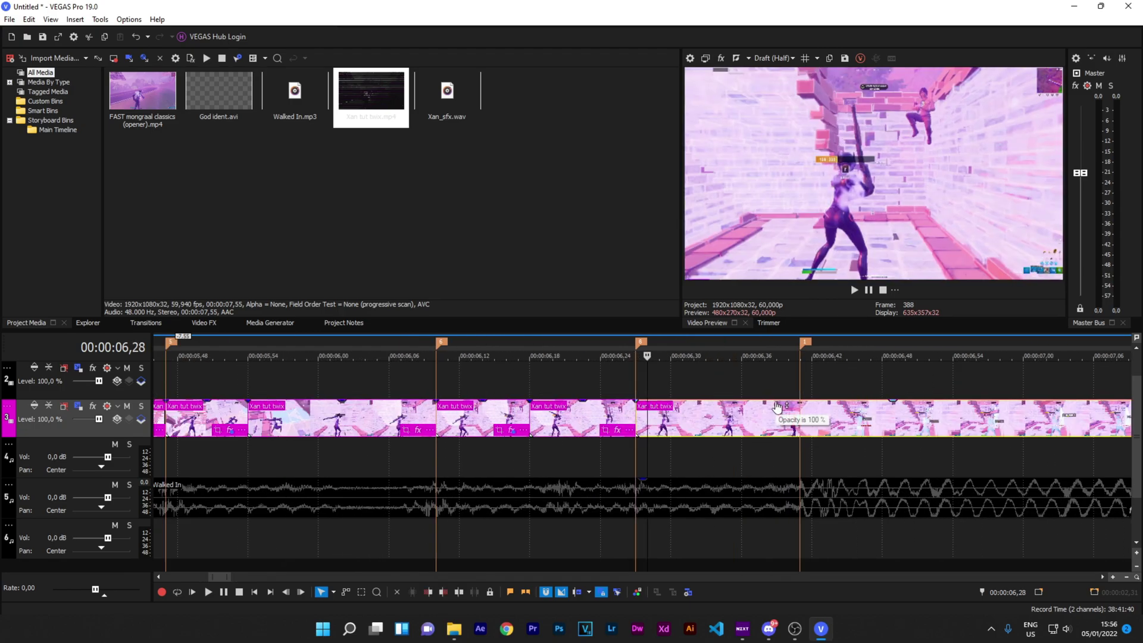
key(Left)
key(Right)
key(Right)
key(Right)
key(Right)
key(Right)
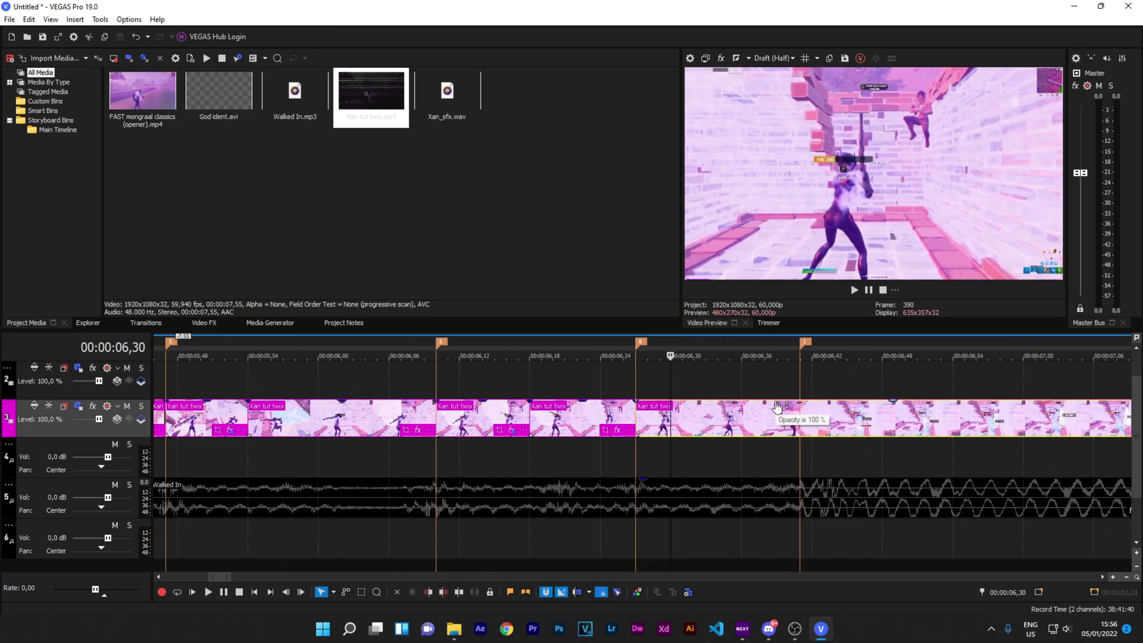
key(Right)
key(s)
key(Left)
key(Left)
key(Left)
key(s)
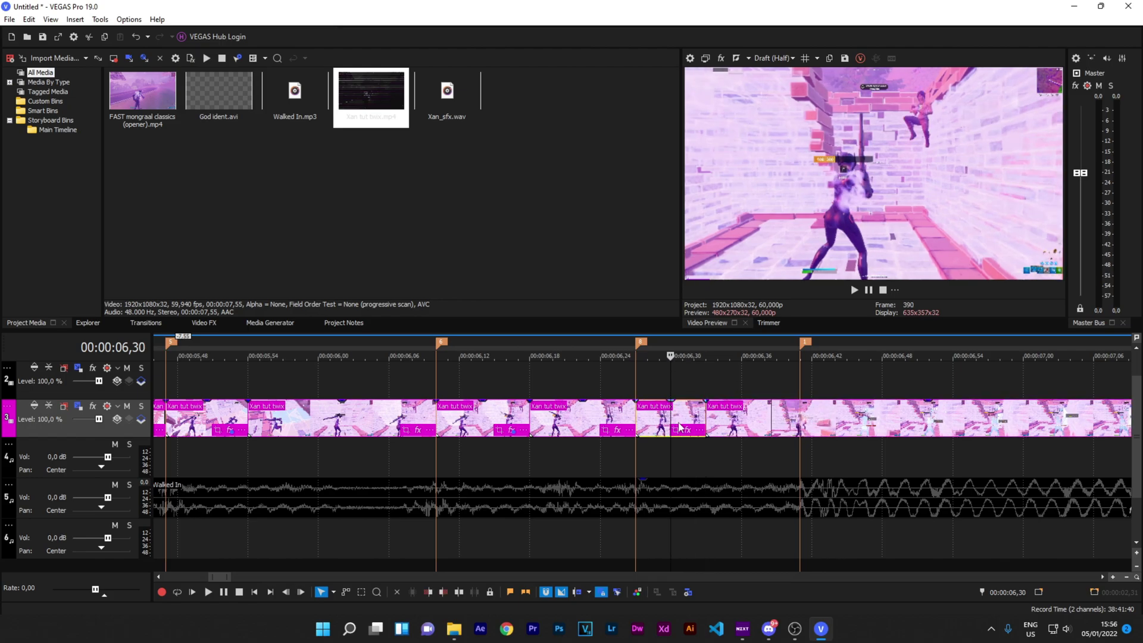
click(687, 429)
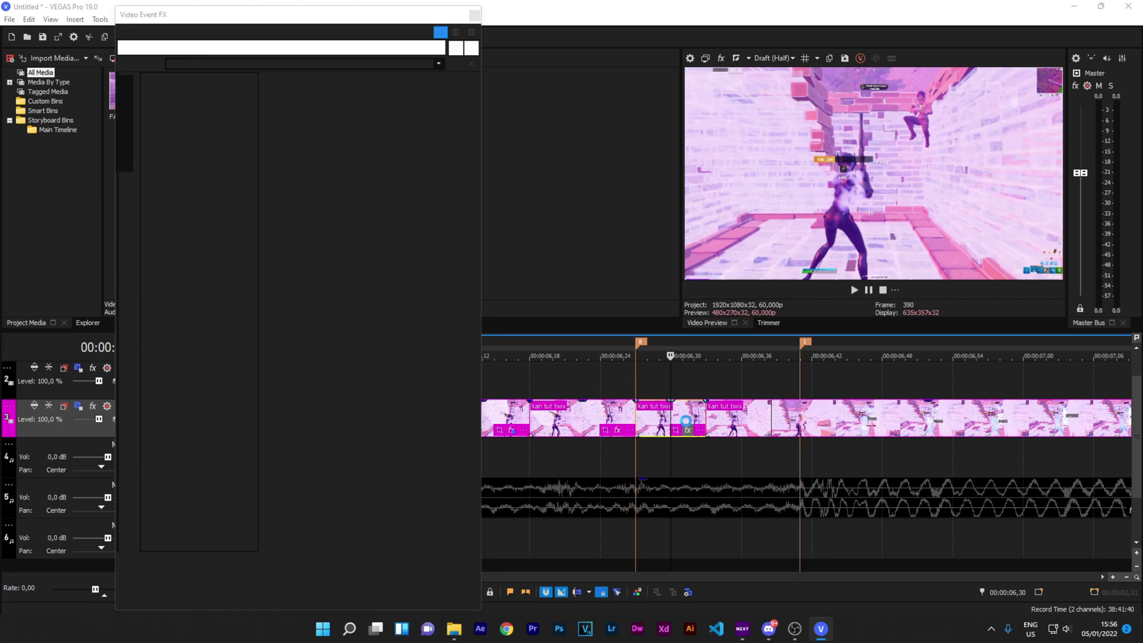
double_click(337, 185)
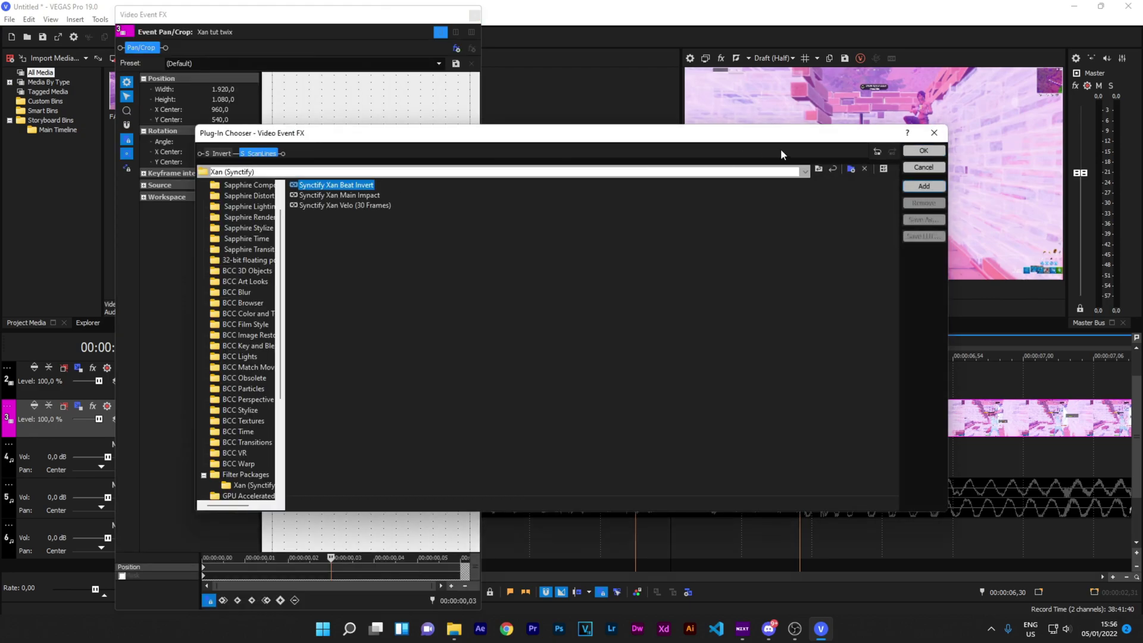
click(923, 150)
click(474, 14)
scroll(560, 406, down, 5)
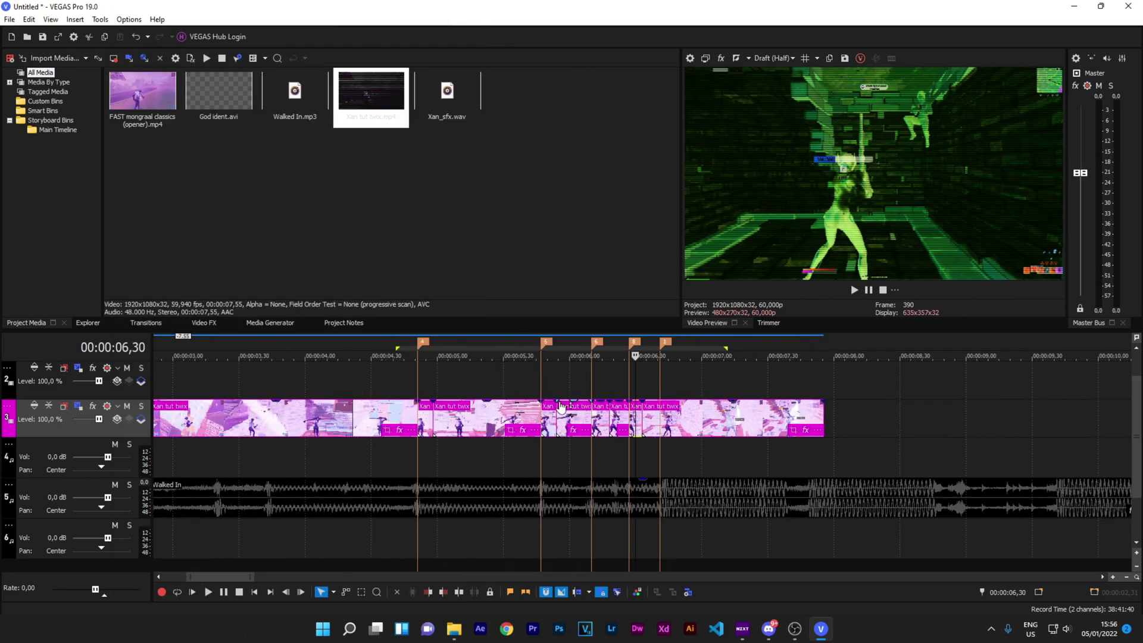
scroll(476, 379, down, 3)
click(454, 365)
key(space)
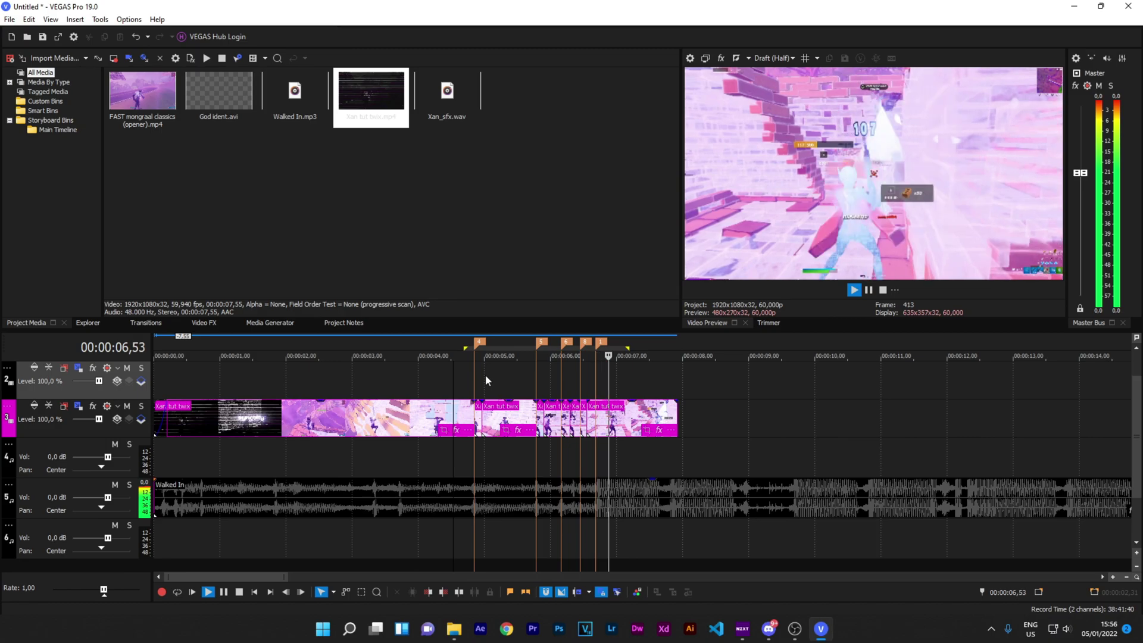
key(space)
key(space)
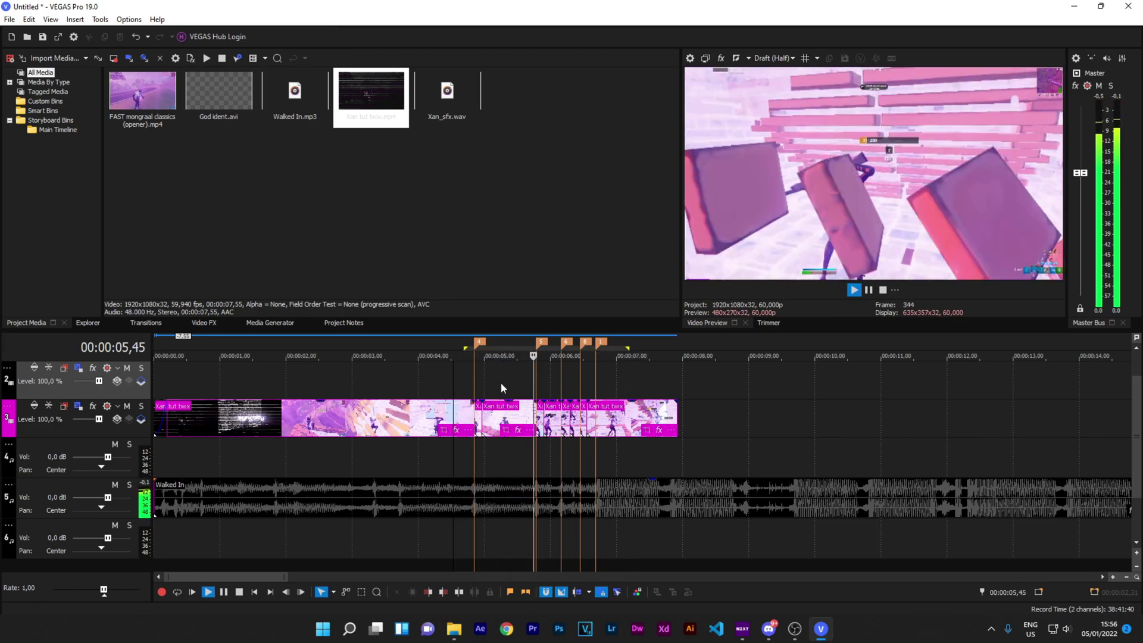
key(space)
click(534, 385)
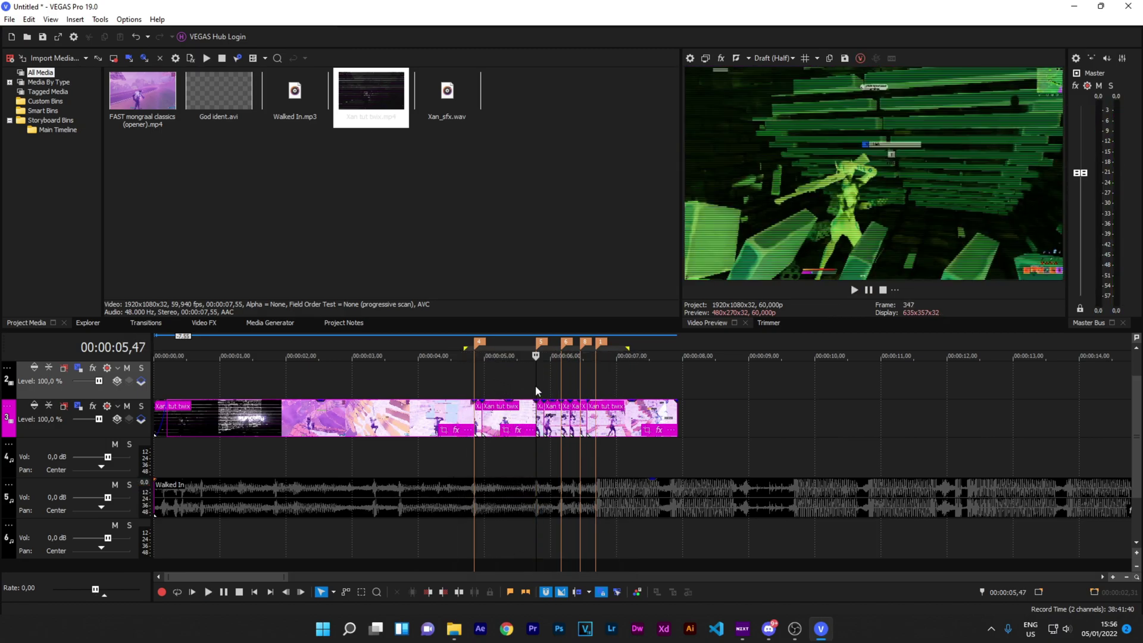
scroll(535, 384, up, 2)
scroll(666, 397, up, 2)
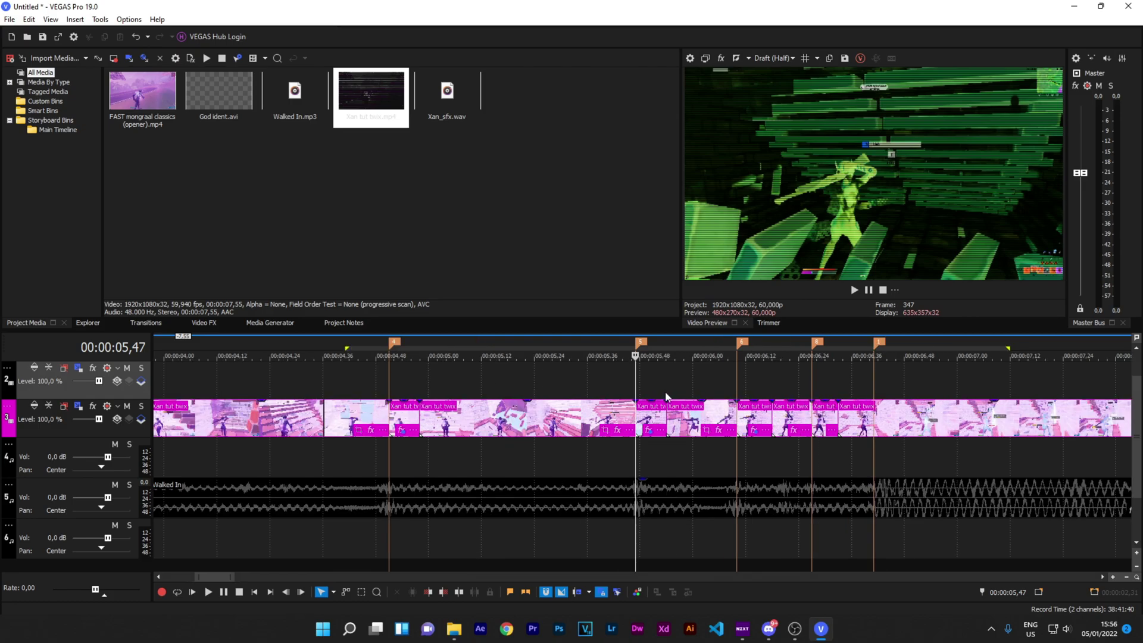
click(402, 388)
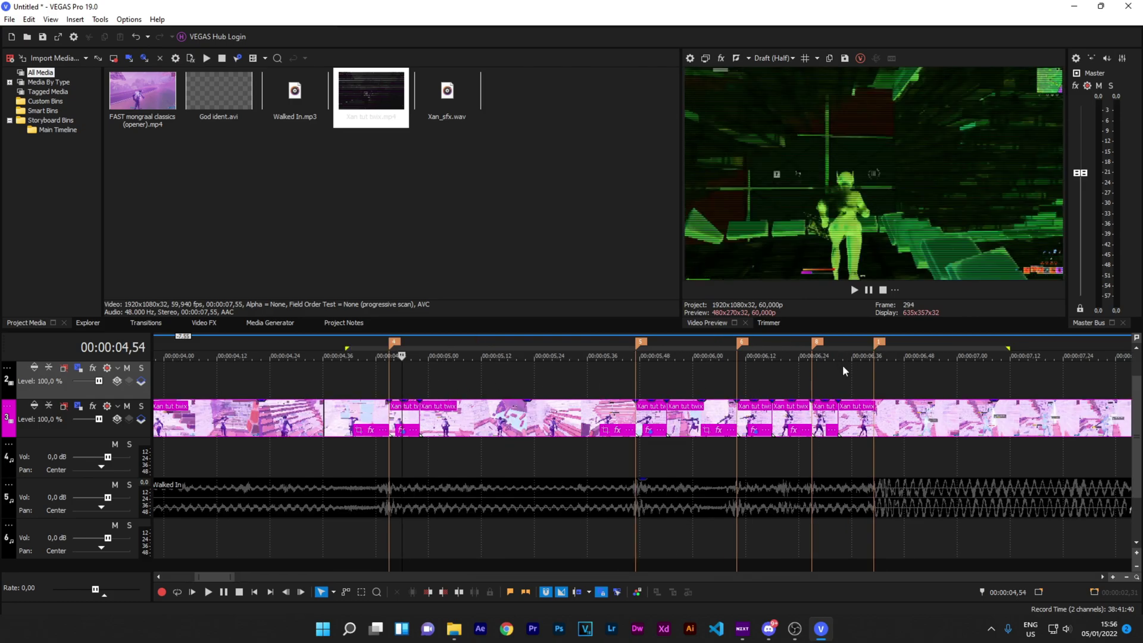
click(813, 380)
scroll(679, 423, up, 3)
click(678, 423)
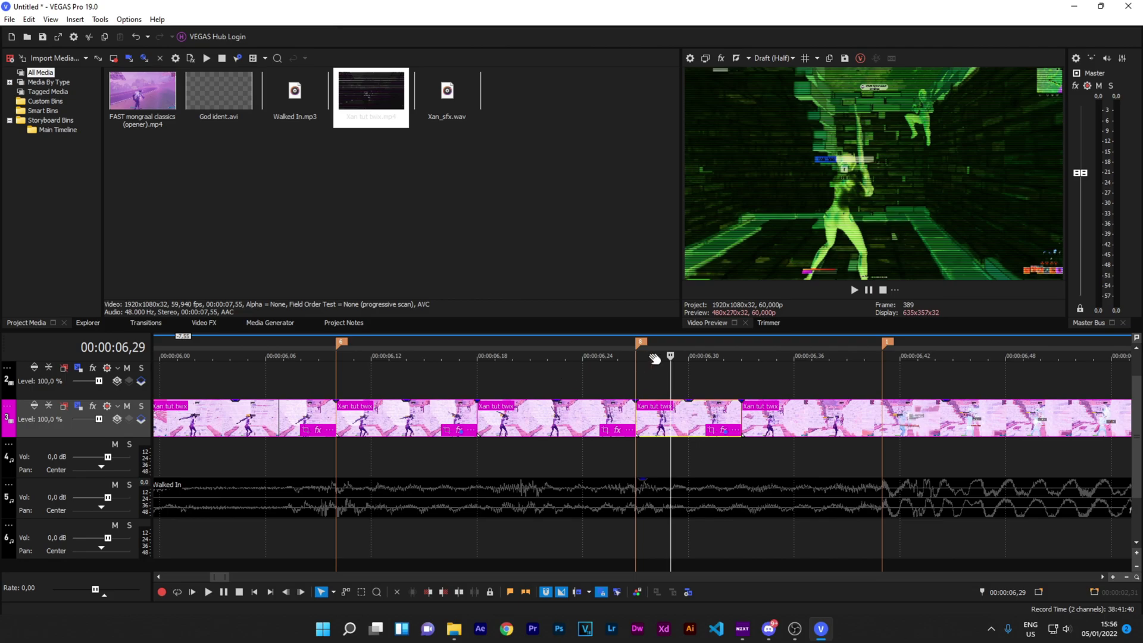
Search Video FX for 'warp' and apply S_WarpVortex to the 06,30 slice.
click(204, 323)
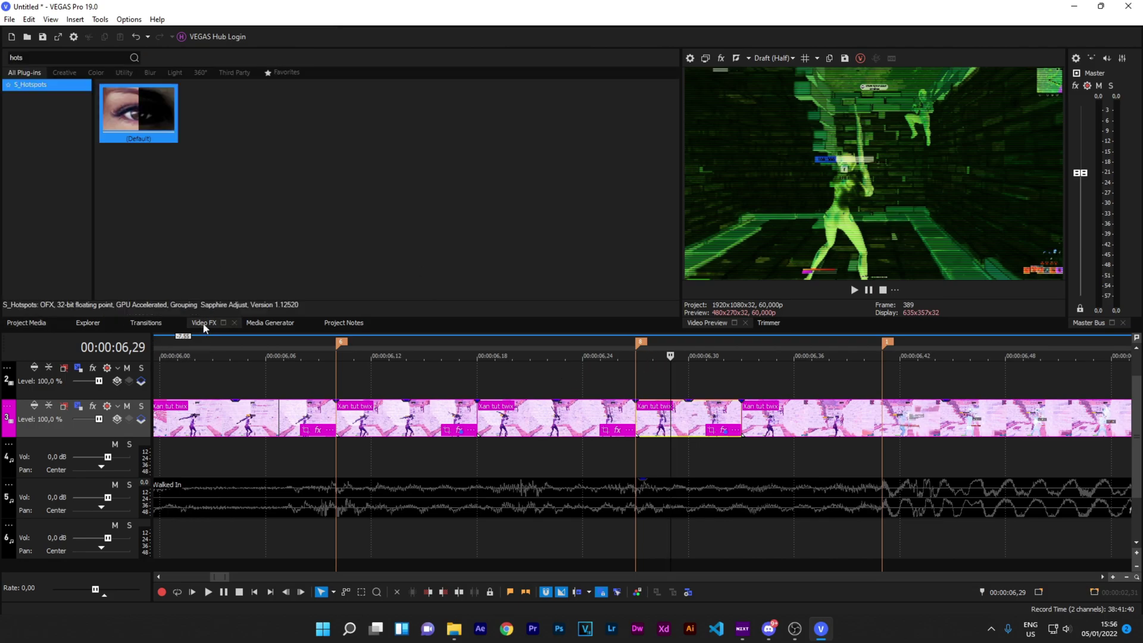
text(warp)
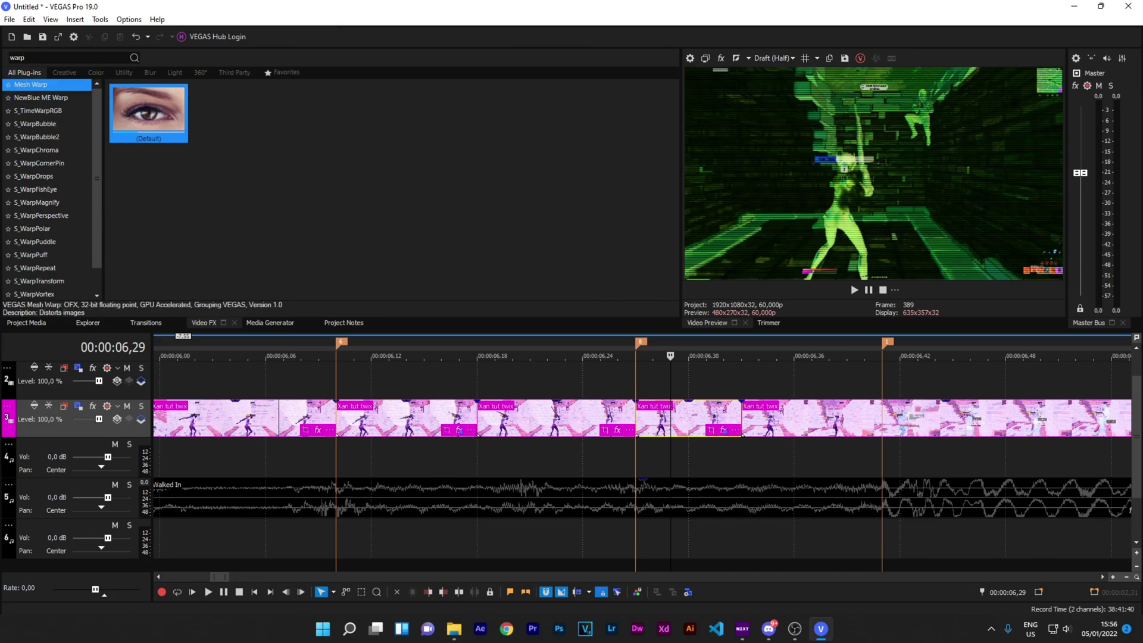
scroll(41, 166, down, 2)
drag(51, 266, 237, 162)
drag(704, 427, 704, 427)
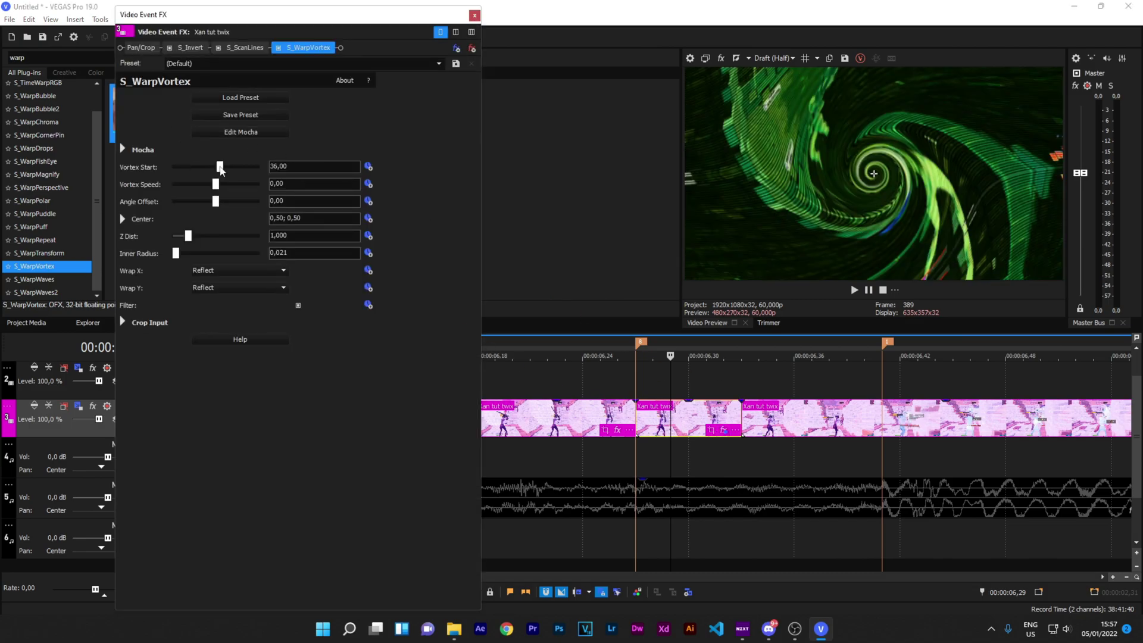
Set Vortex Start to 7,35, turn on Filter, and enlarge Inner Radius to 0,082.
drag(220, 168, 217, 168)
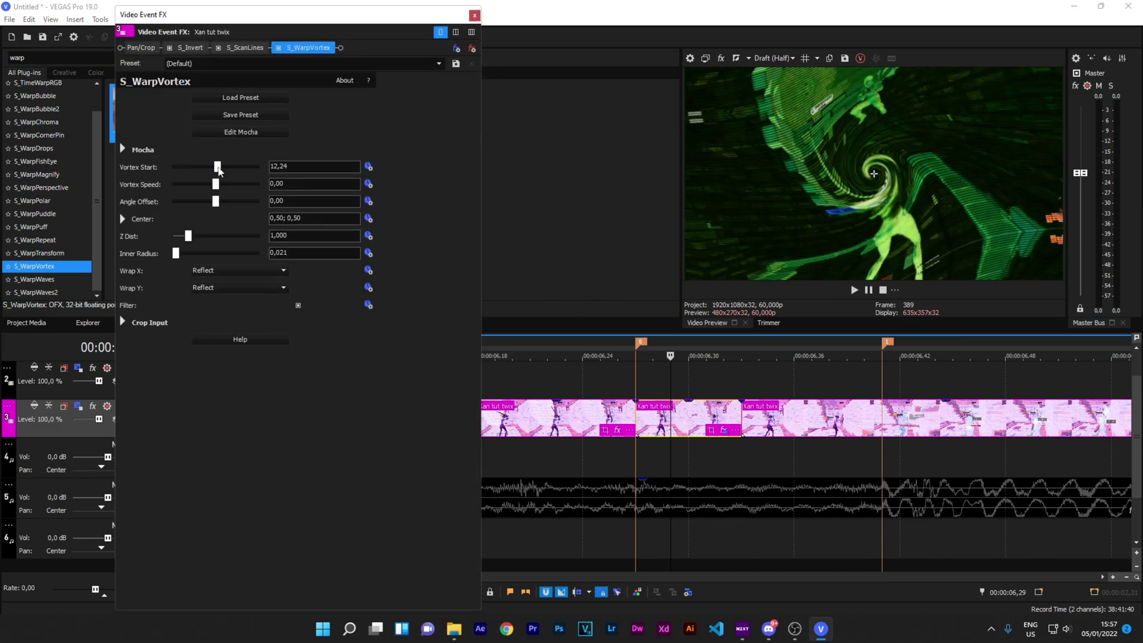
click(298, 305)
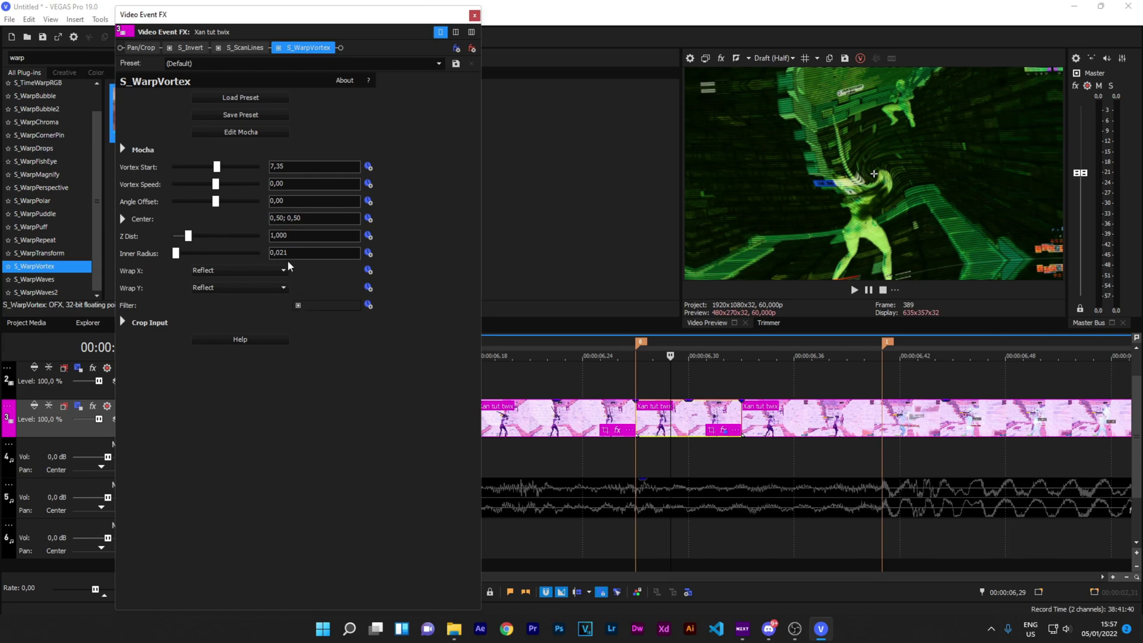
mouse_move(179, 257)
mouse_down()
mouse_move(235, 262)
mouse_move(186, 265)
mouse_up()
drag(229, 167, 220, 168)
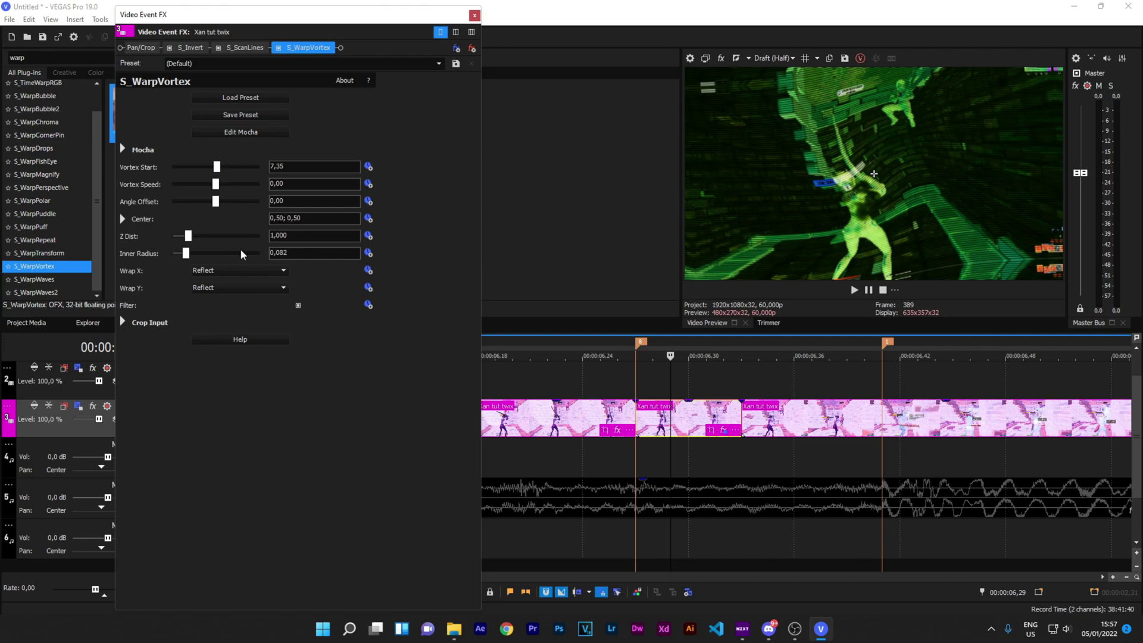
Apply S_WarpFishEye to the 06,30 slice with Amount -0,20.
click(474, 16)
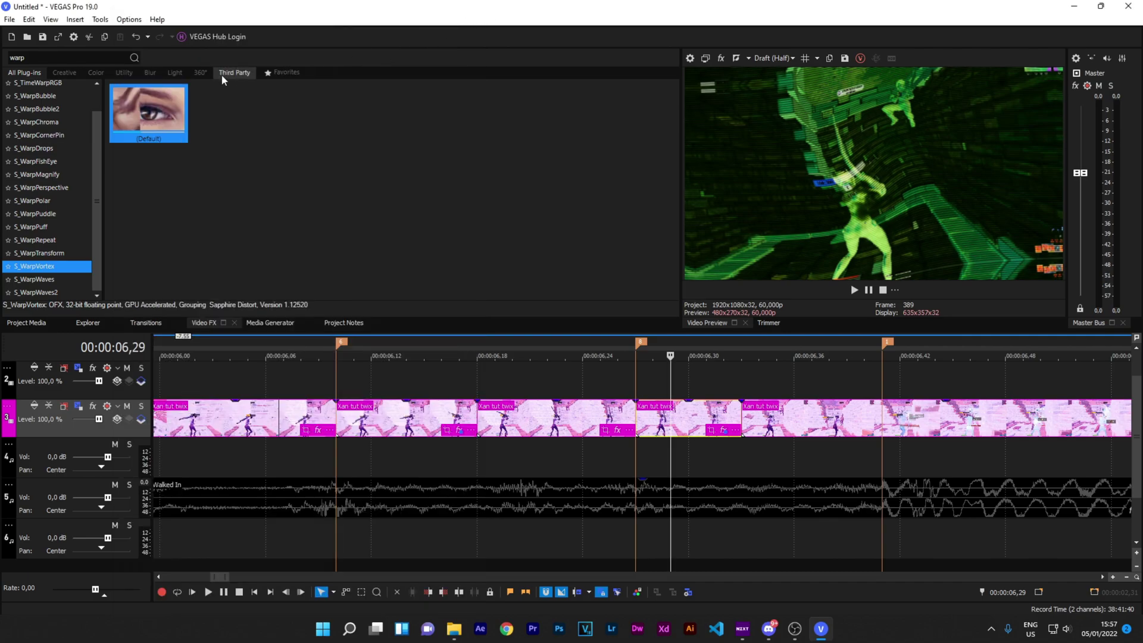
scroll(52, 172, up, 1)
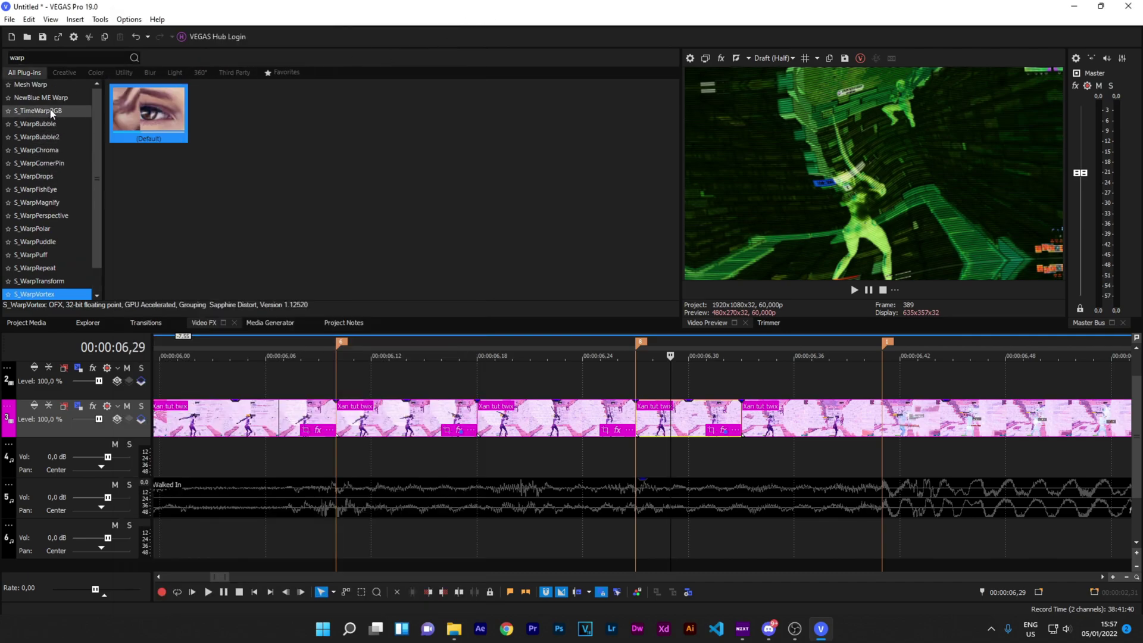
drag(37, 189, 285, 208)
drag(681, 417, 643, 408)
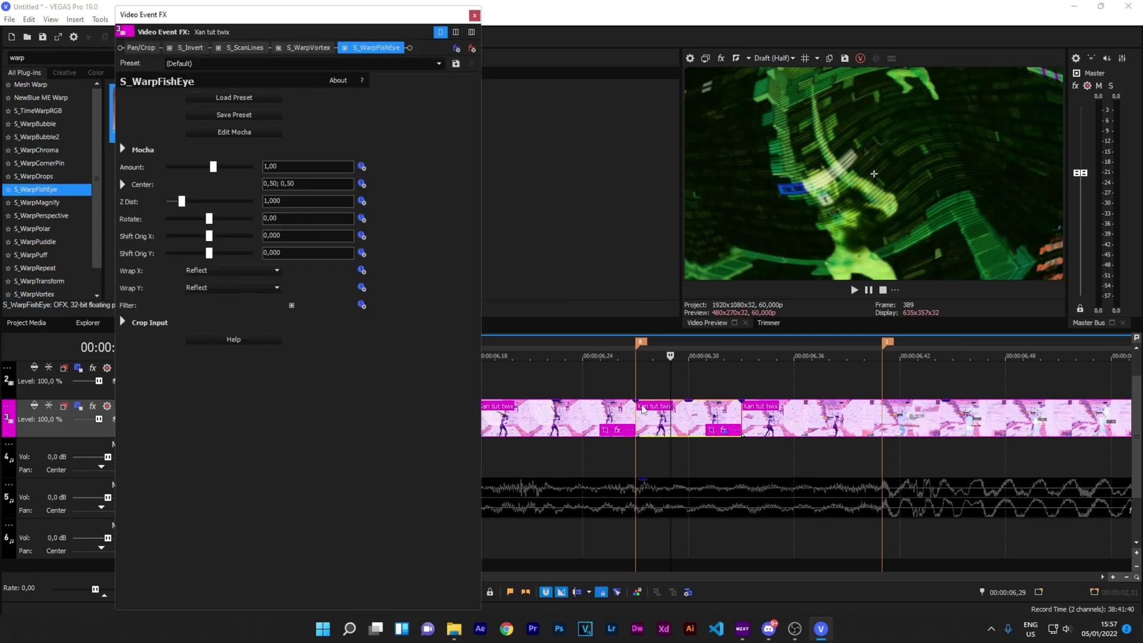
drag(211, 166, 208, 167)
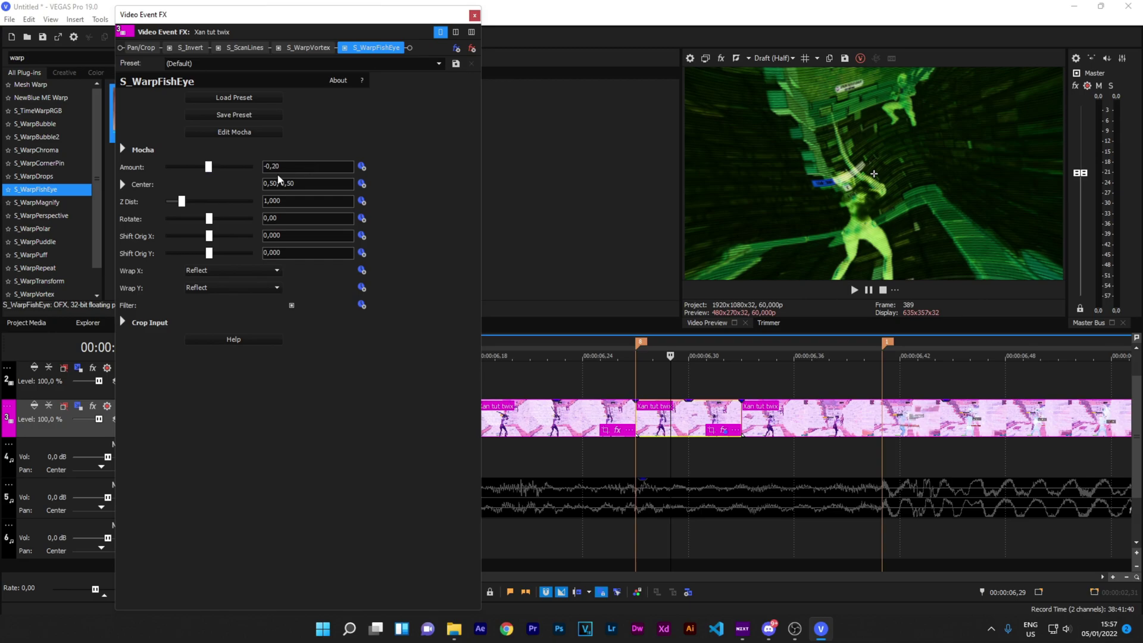
click(474, 16)
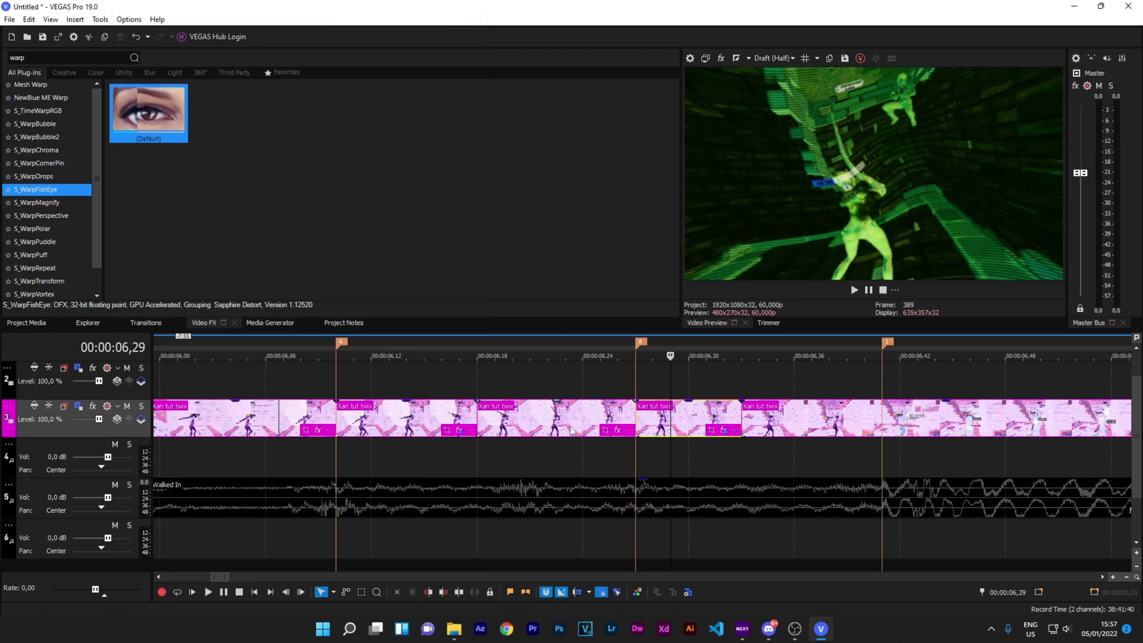
scroll(495, 358, down, 6)
drag(462, 364, 695, 373)
key(space)
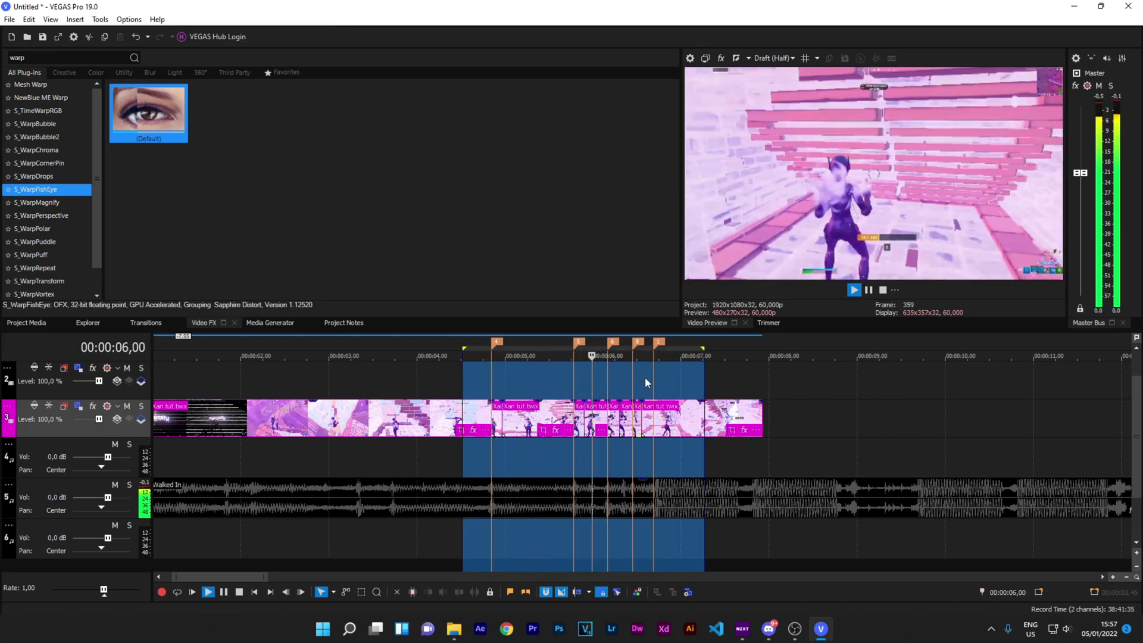
click(606, 376)
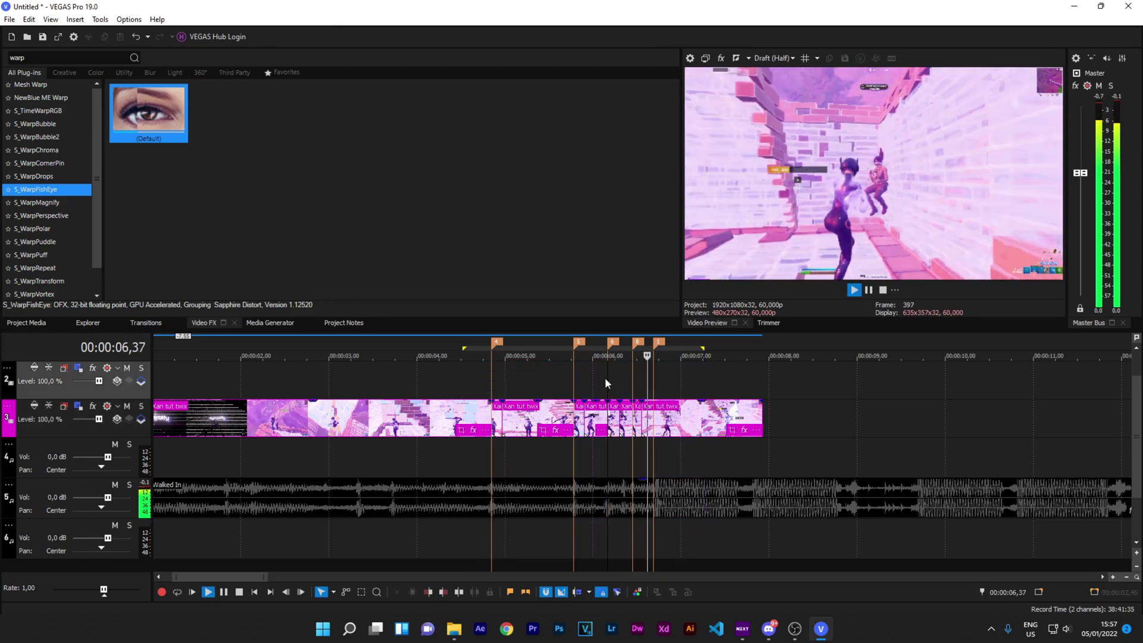
click(547, 376)
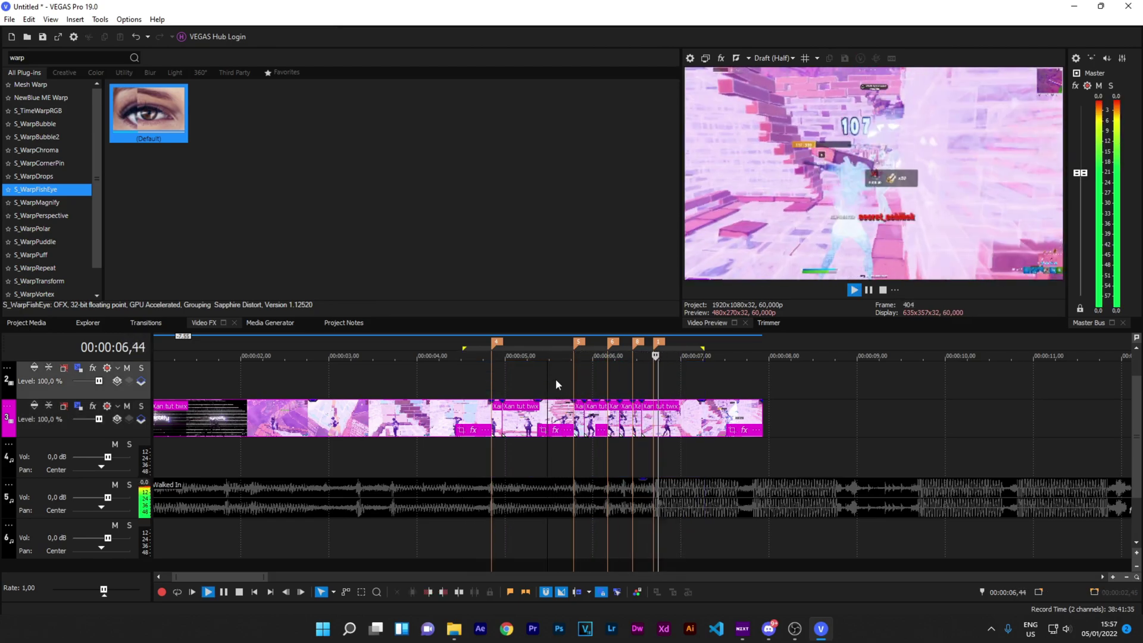
click(629, 381)
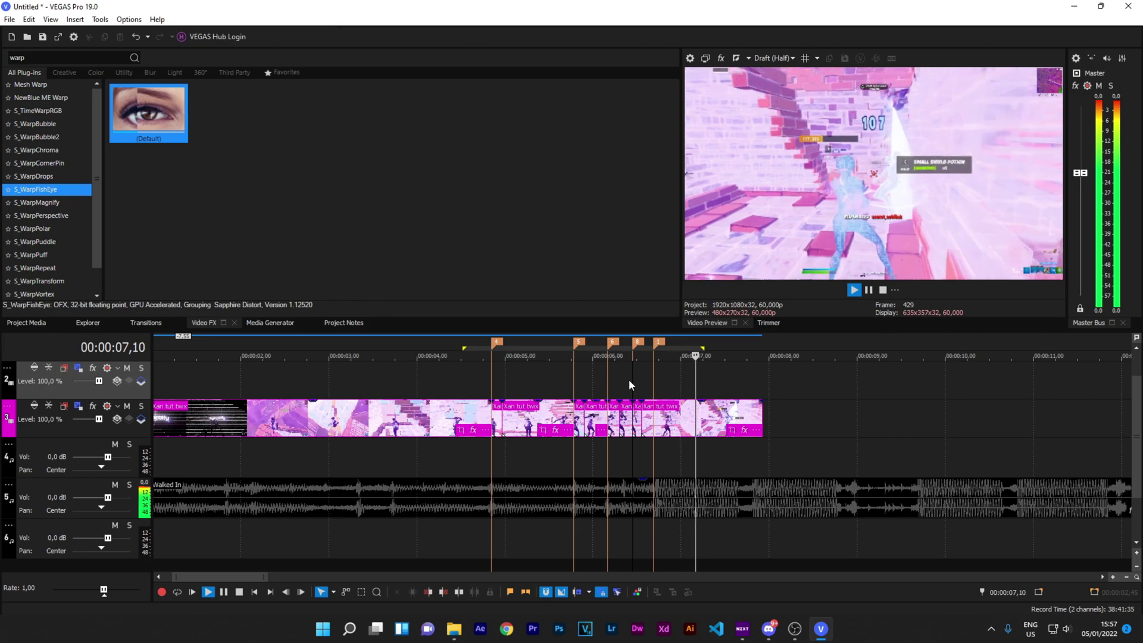
key(space)
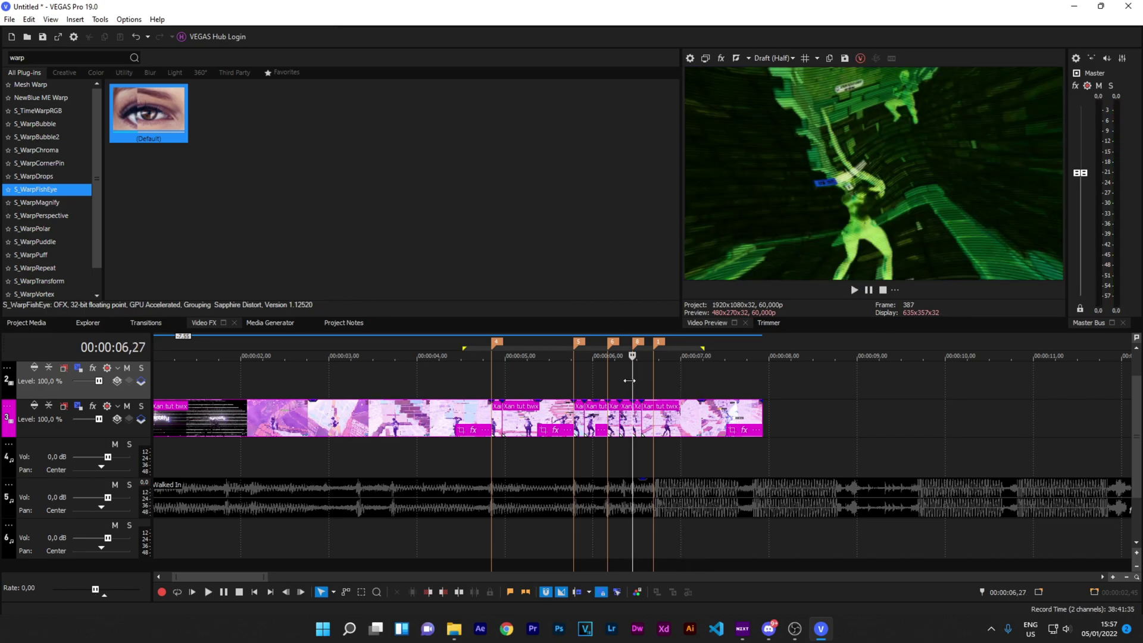
click(19, 324)
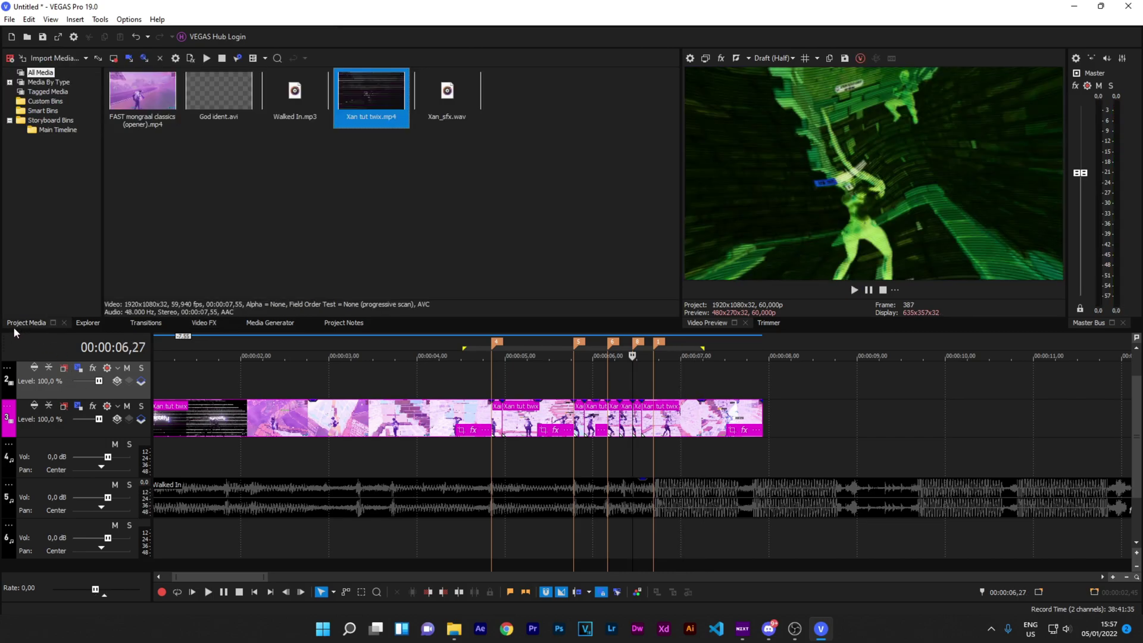
Place Xan_sfx.wav on audio track 6, lined up with the 06,41 position.
click(448, 100)
drag(433, 99, 433, 544)
scroll(553, 538, down, 4)
scroll(578, 524, up, 4)
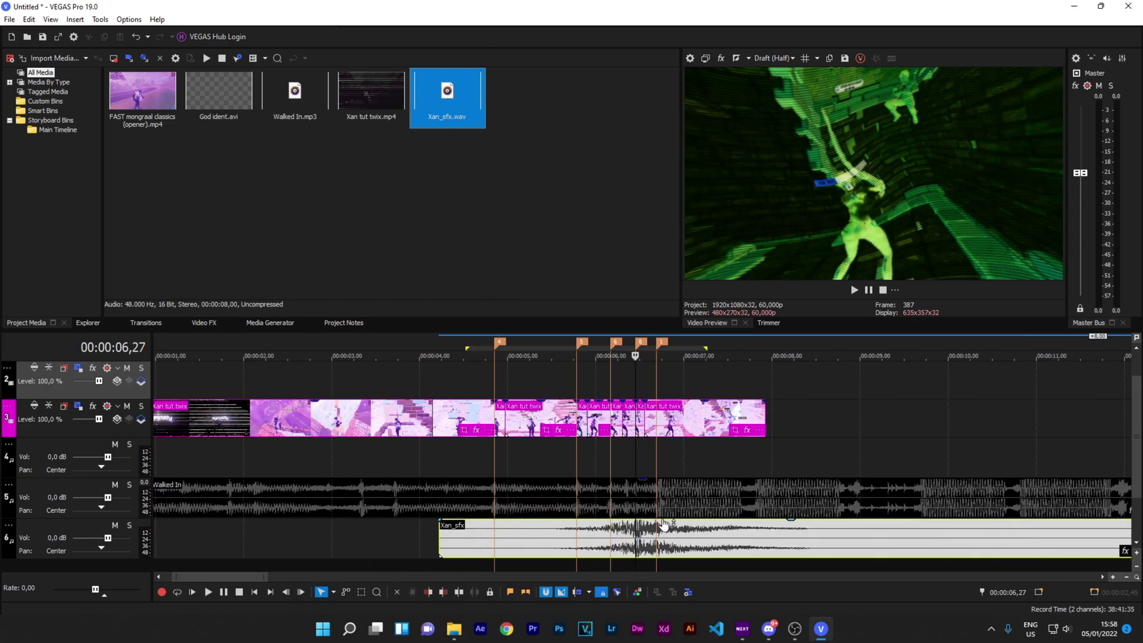
click(657, 469)
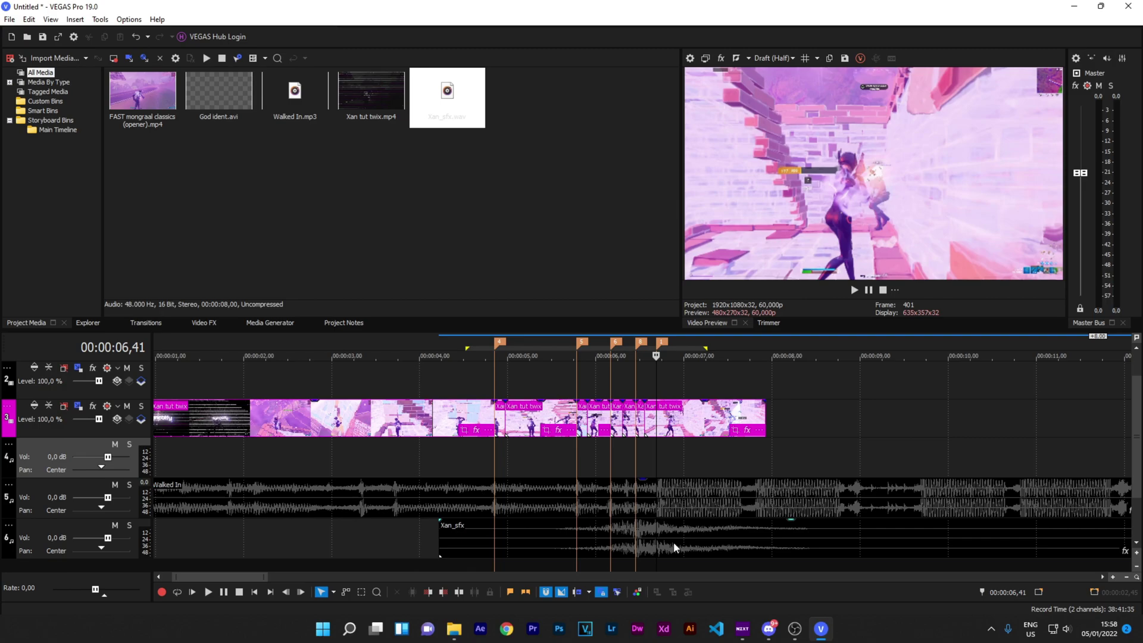
drag(674, 547, 682, 547)
click(638, 541)
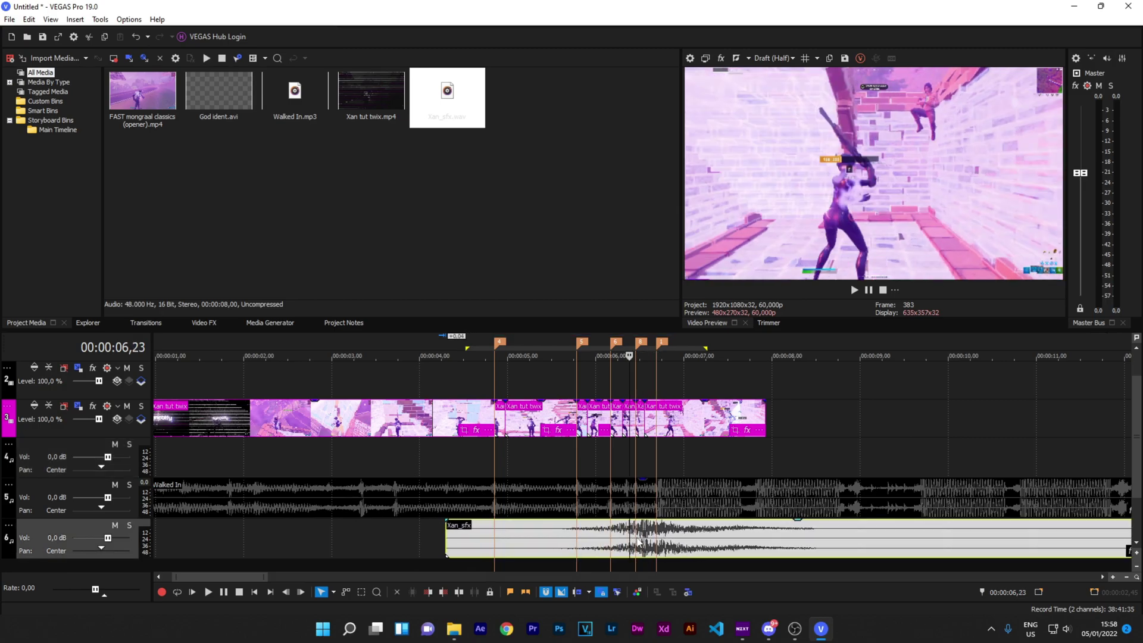
click(657, 543)
scroll(698, 546, up, 4)
drag(717, 546, 646, 527)
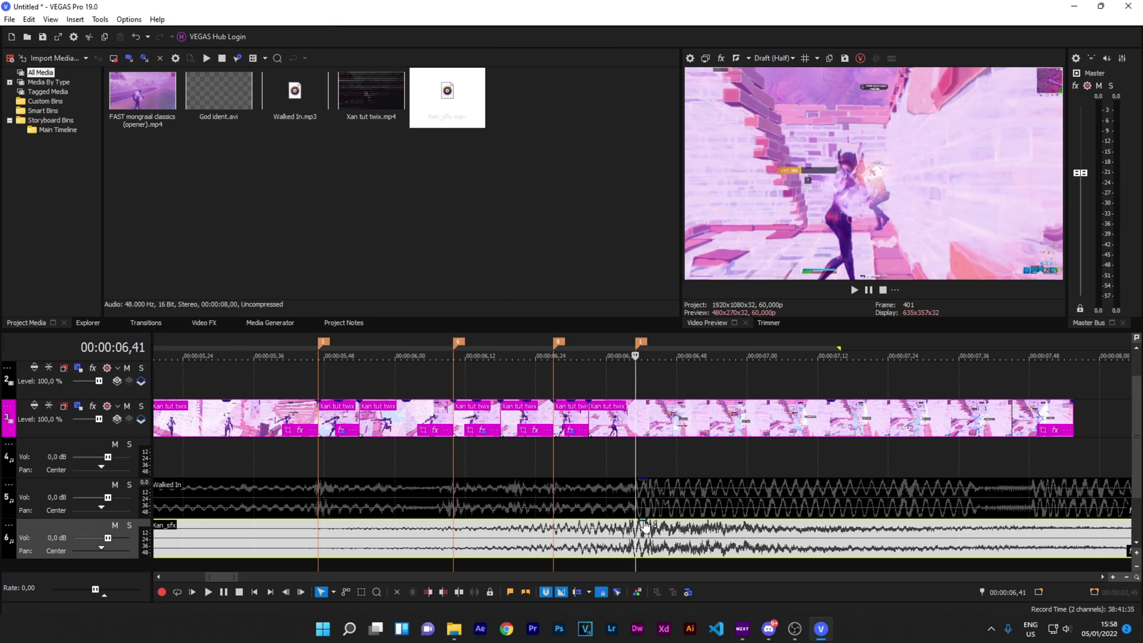
scroll(552, 471, down, 5)
Preview from 05,50 and lower the Xan_sfx clip's gain to about -10 dB.
click(552, 471)
key(space)
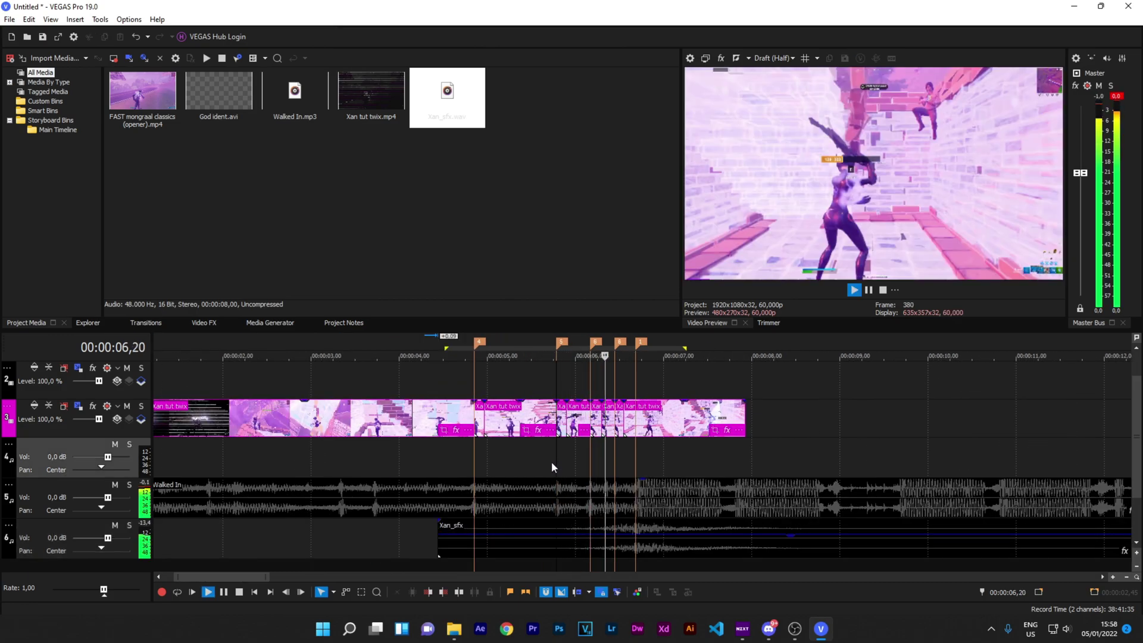
click(645, 539)
key(space)
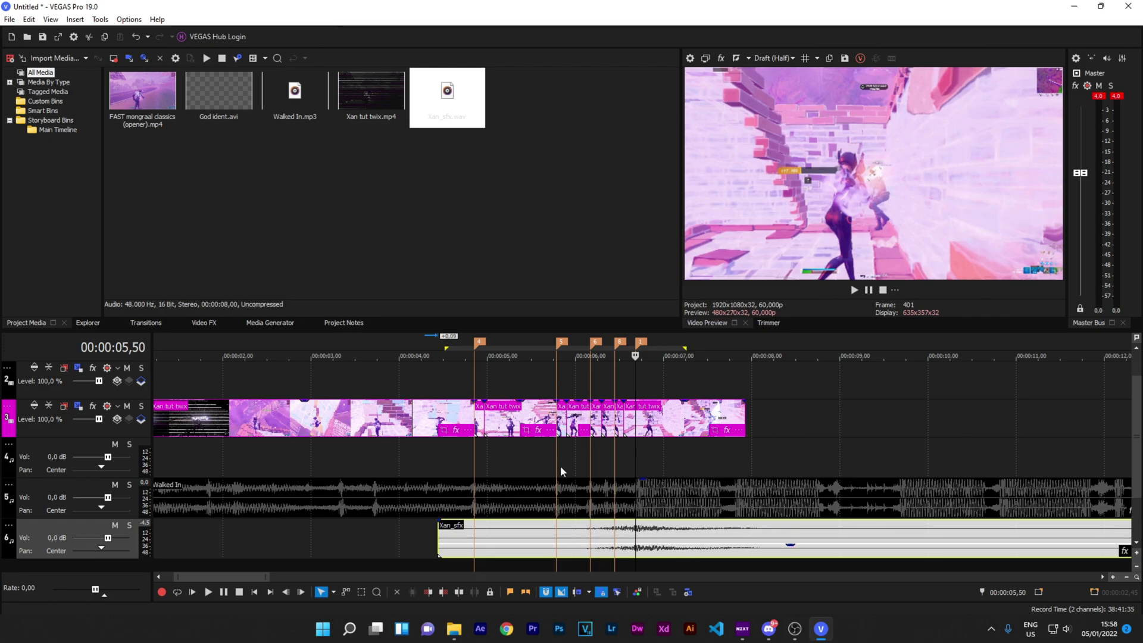
key(space)
key(space)
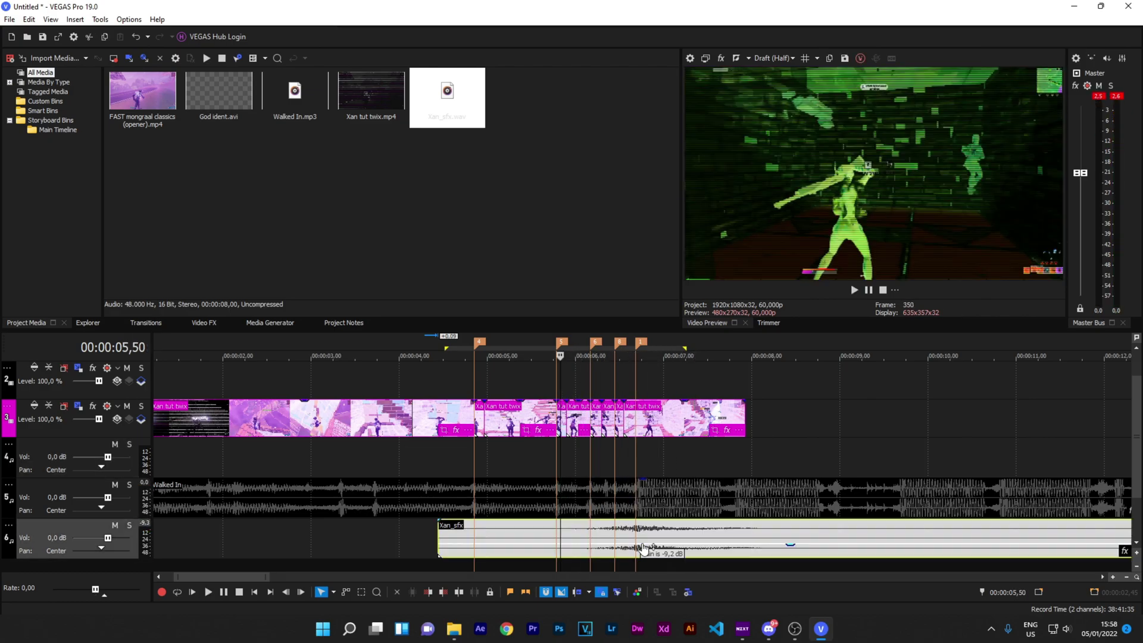
drag(643, 548, 647, 549)
key(space)
key(space)
key(space)
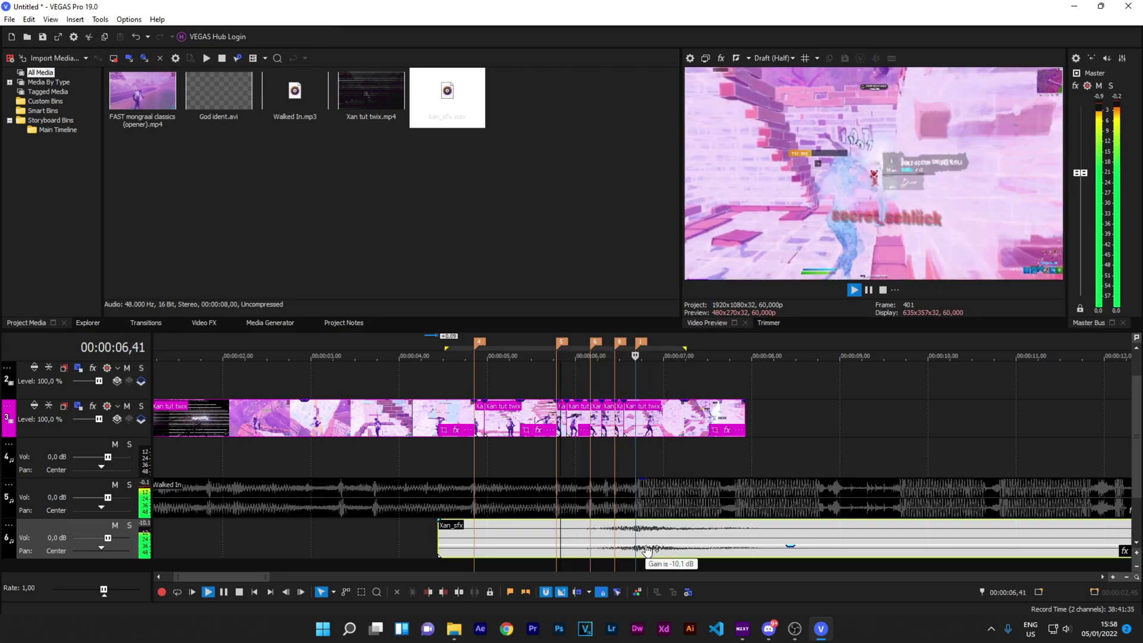
key(space)
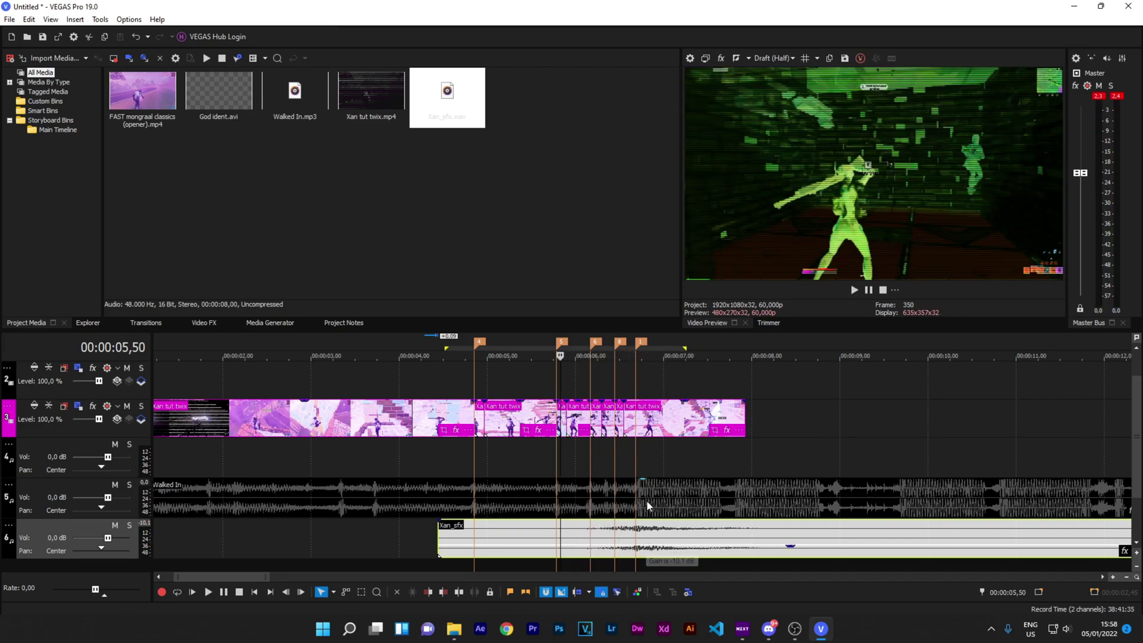
Open the video effects for the last Xan tut twix clip at 06,41.
click(636, 454)
scroll(631, 452, up, 4)
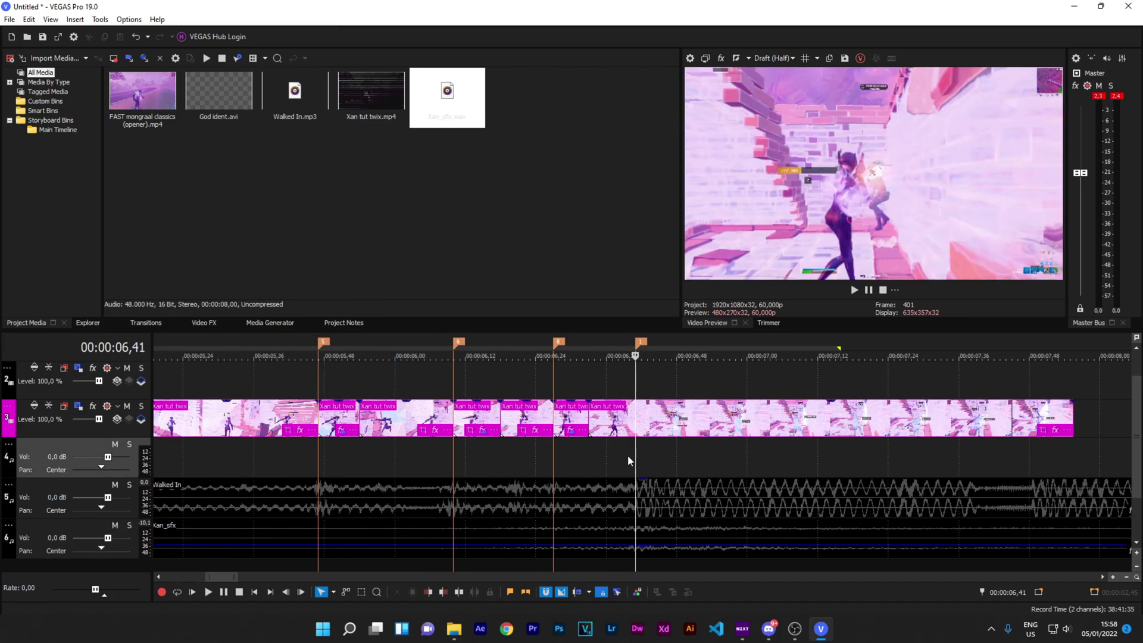
scroll(627, 455, up, 3)
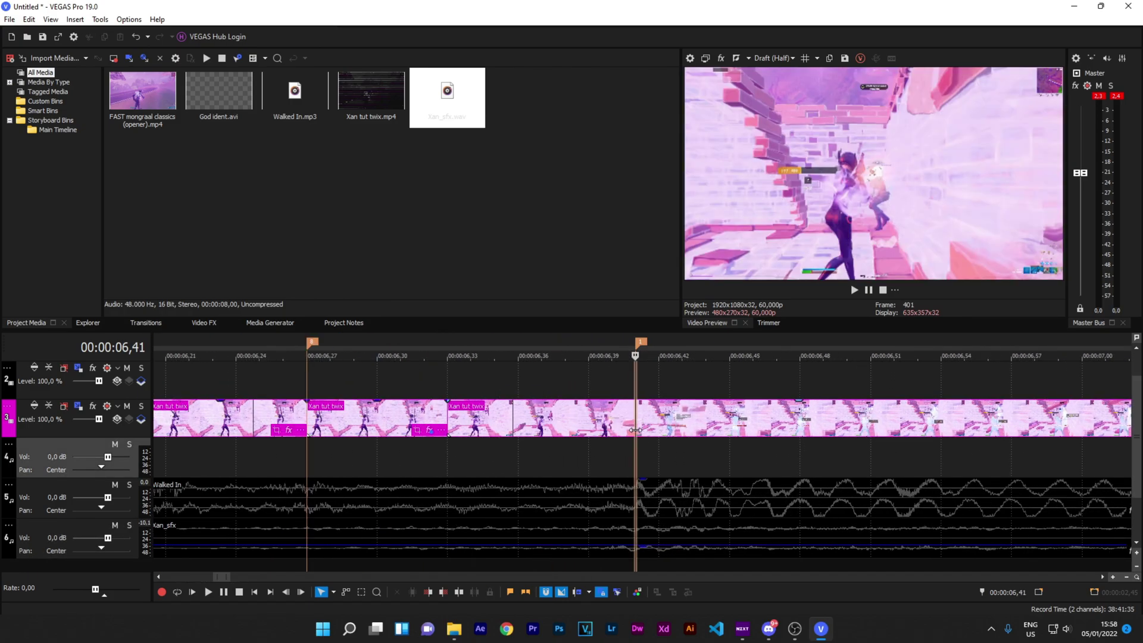
click(636, 430)
scroll(635, 429, down, 3)
Add the Synctify Xan Main Impact preset from the Xan (Synctify) filter package to the clip.
click(946, 428)
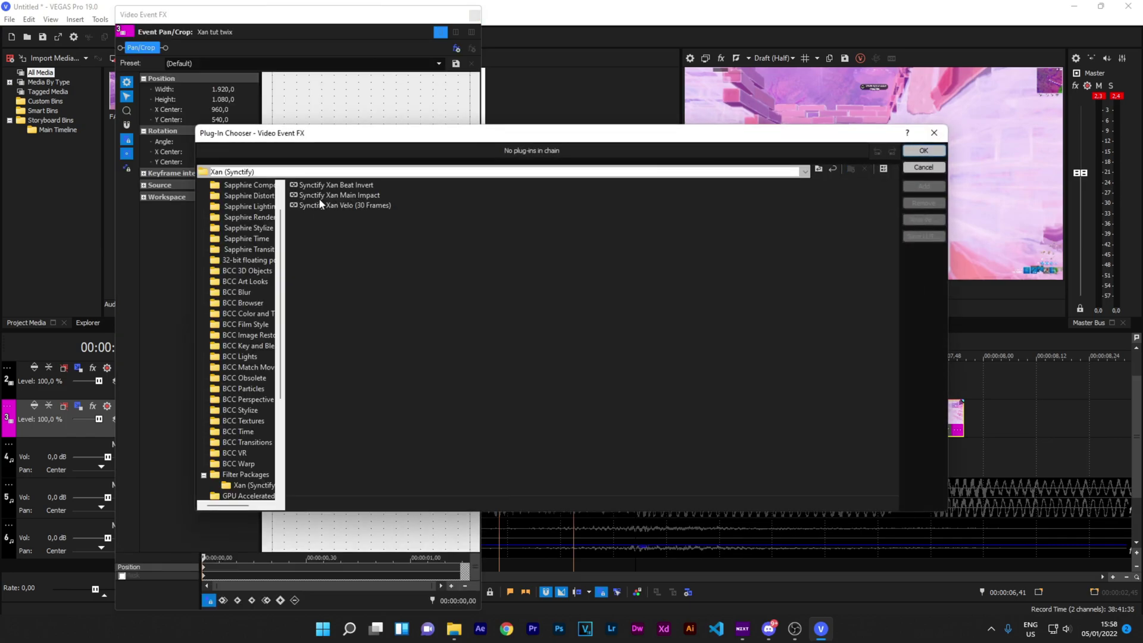
double_click(320, 196)
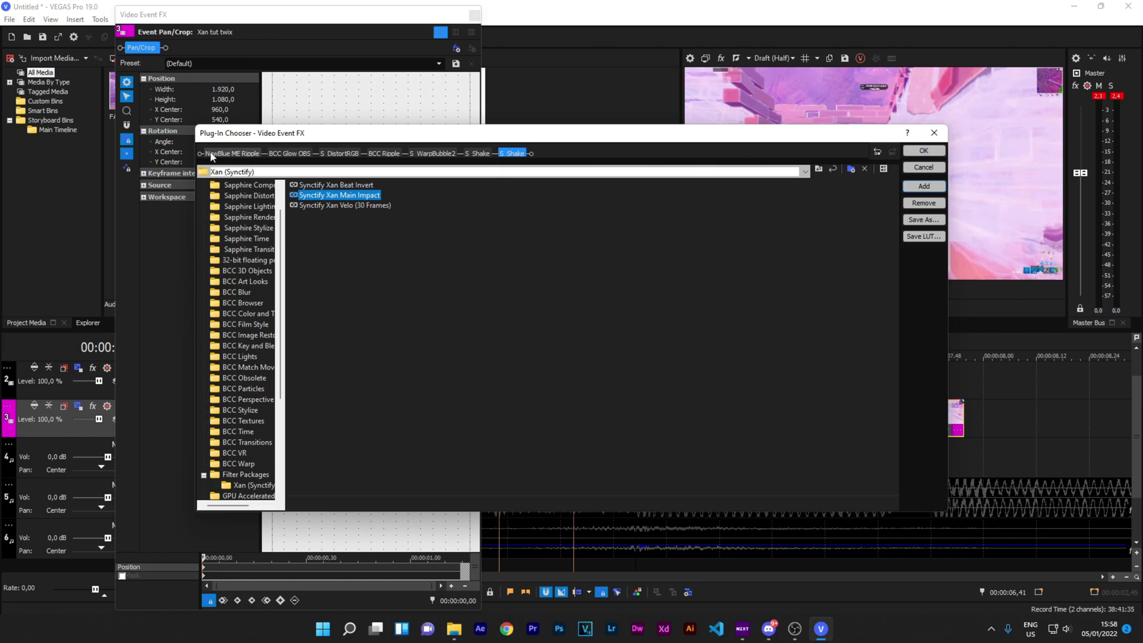
click(908, 151)
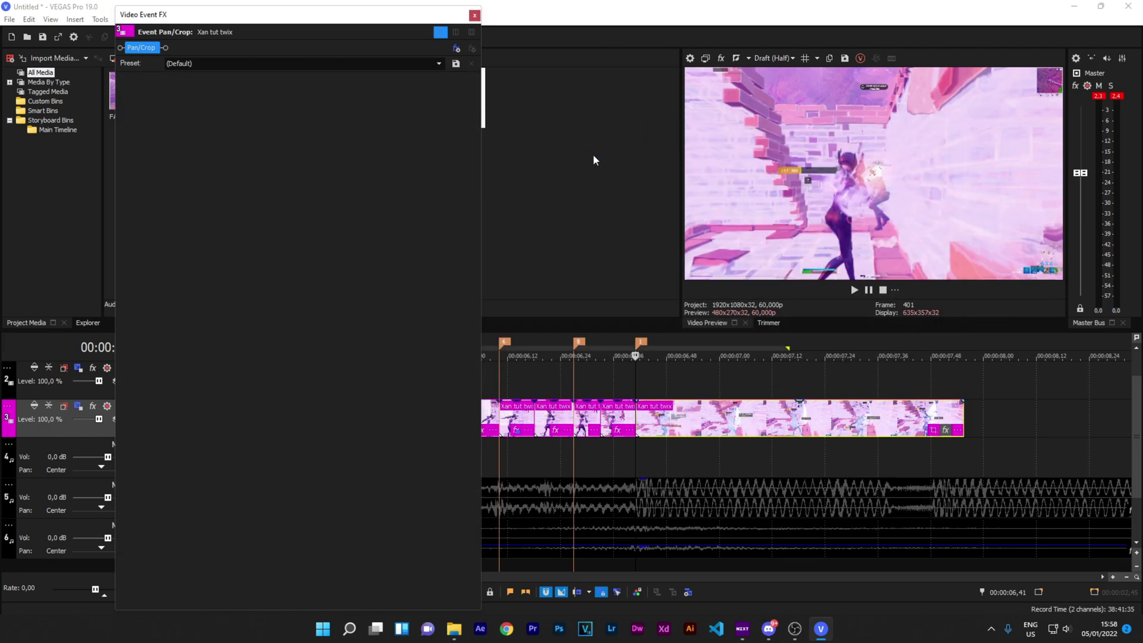
Close the effects window and loop-preview the Main Impact effect from 04,23 to 07,48.
click(474, 15)
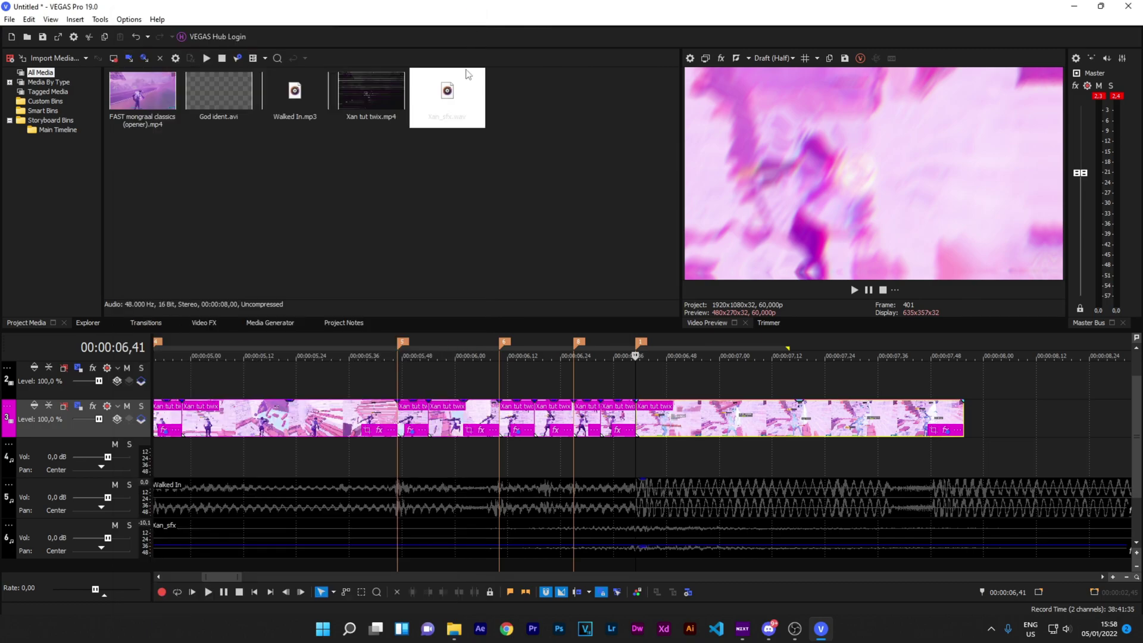
click(634, 387)
key(space)
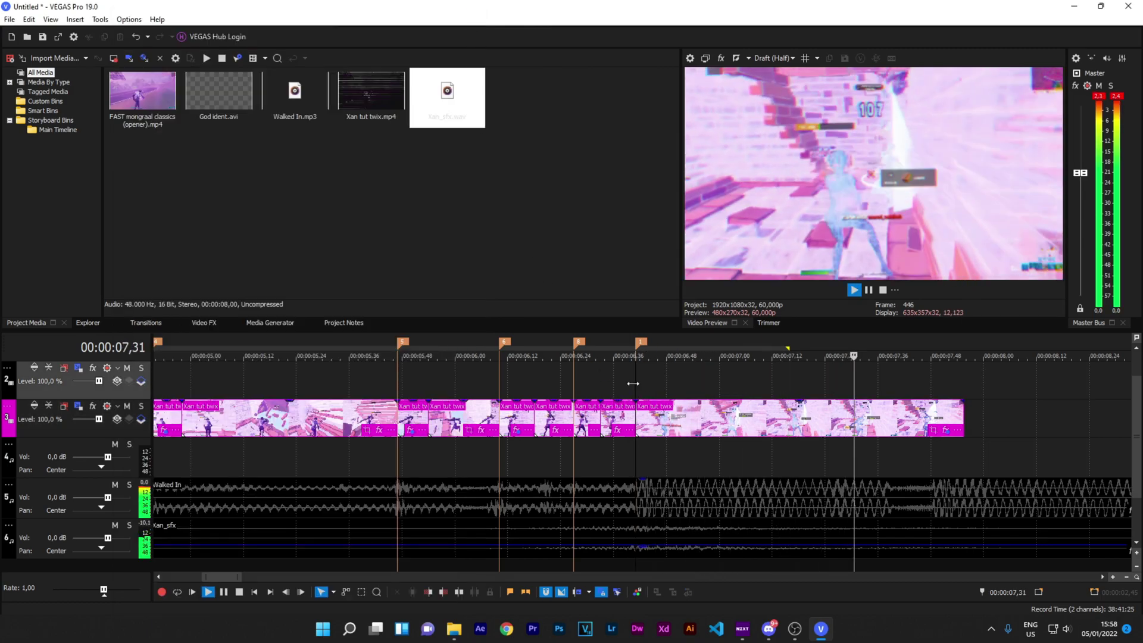
key(space)
scroll(544, 378, down, 3)
drag(333, 356, 798, 356)
key(space)
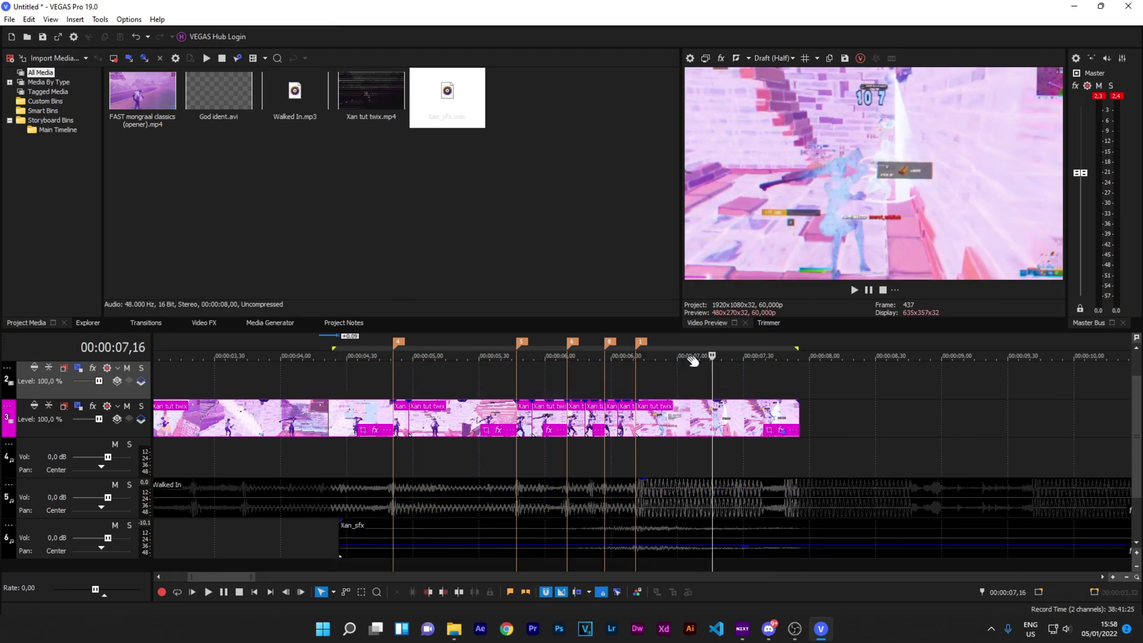
key(space)
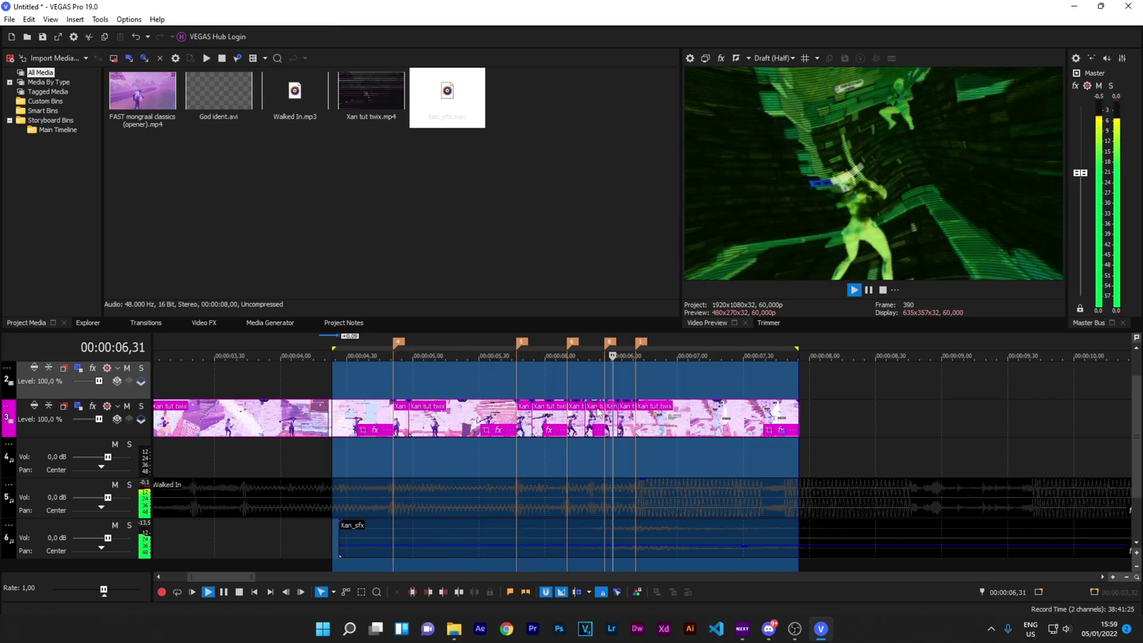
Park the playhead at 06,41 and select the last Xan tut twix clip.
click(571, 384)
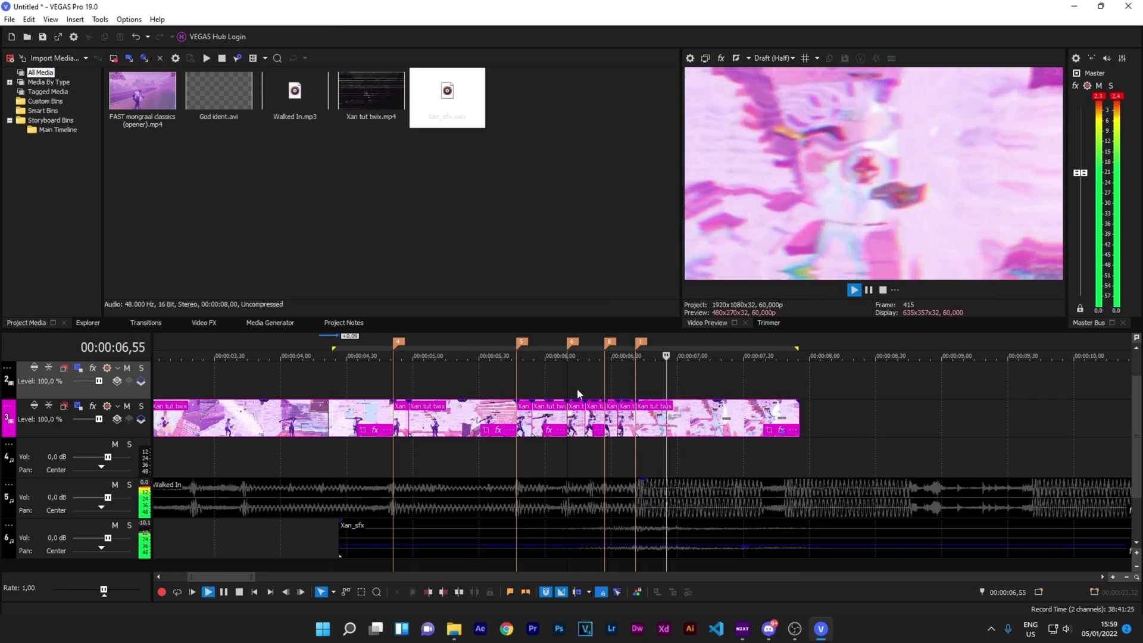
key(space)
key(space)
key(space)
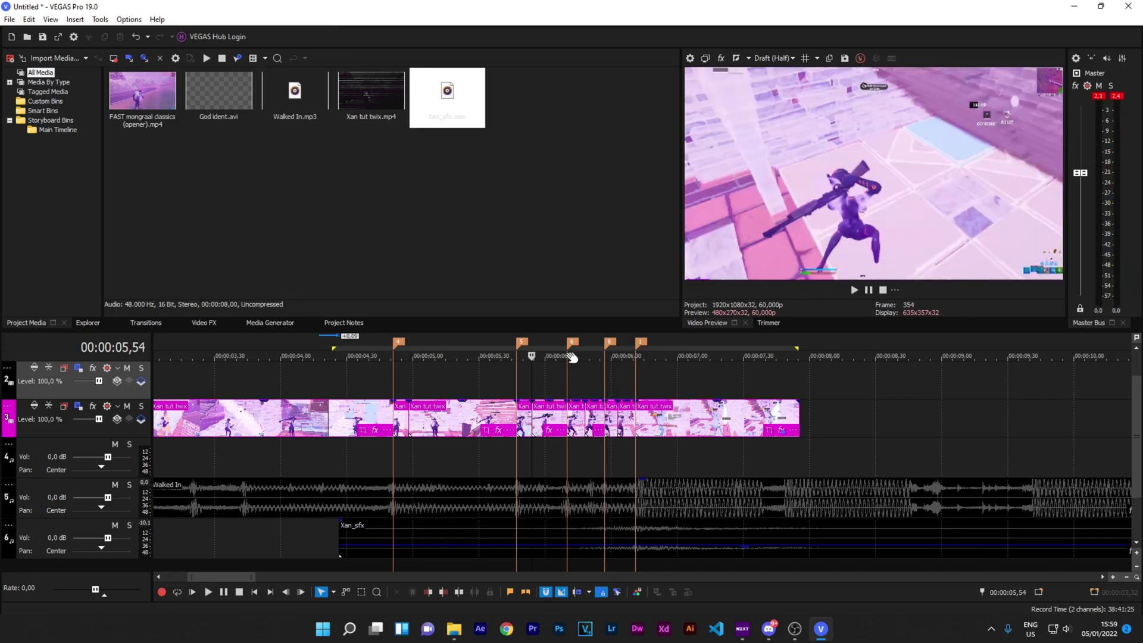
click(633, 366)
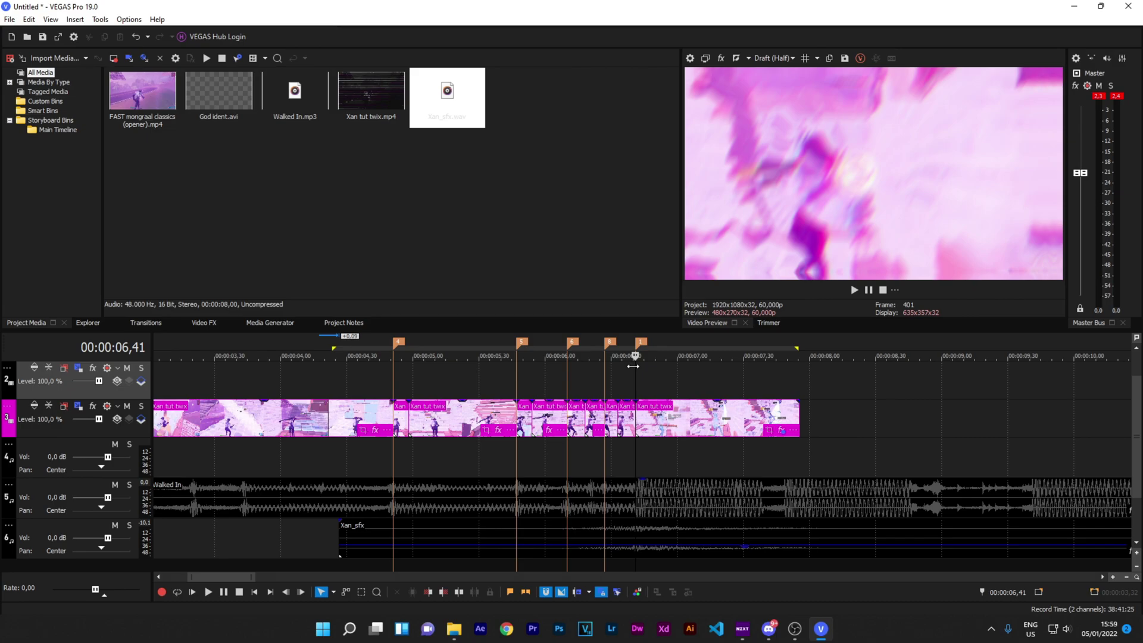
click(652, 424)
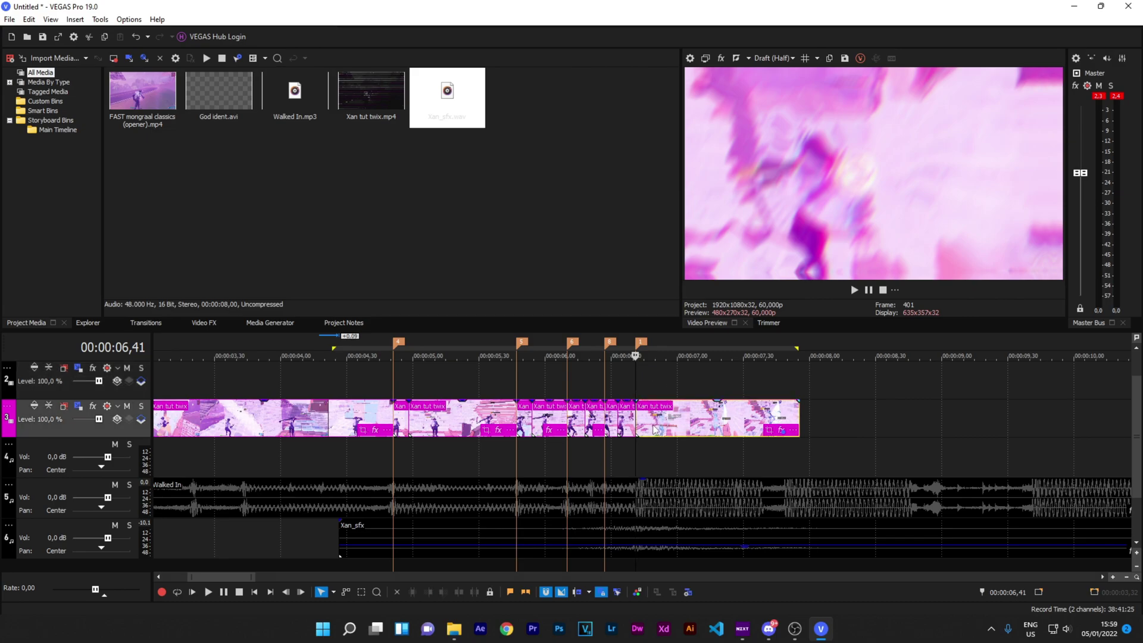
Add a Velocity envelope to the last Xan tut twix clip.
right_click(639, 424)
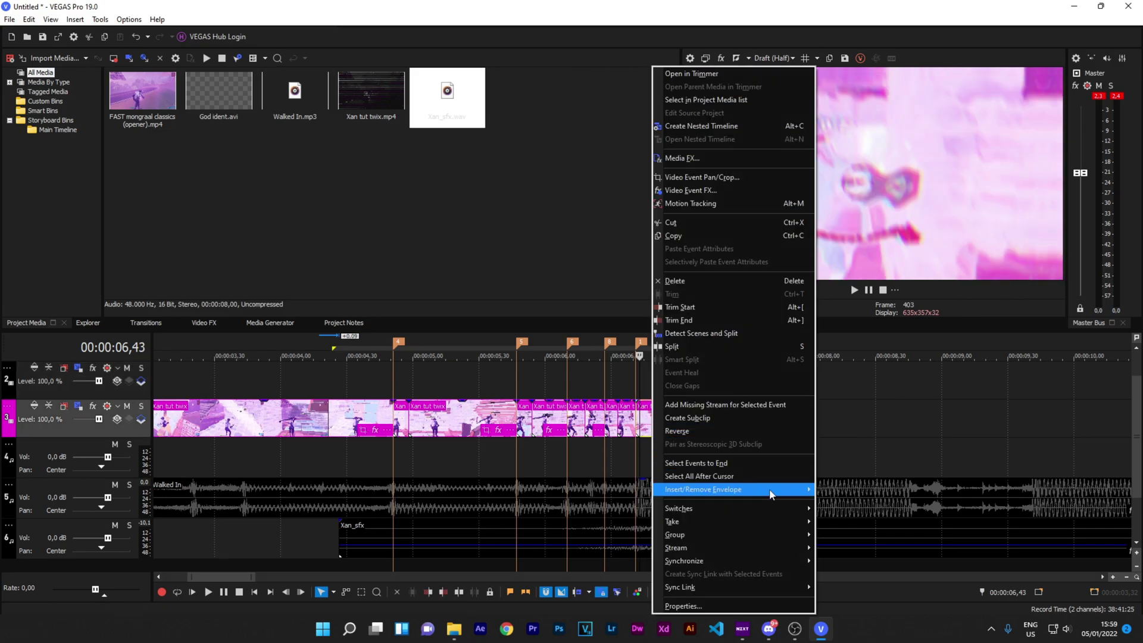
mouse_move(768, 489)
click(832, 492)
click(632, 383)
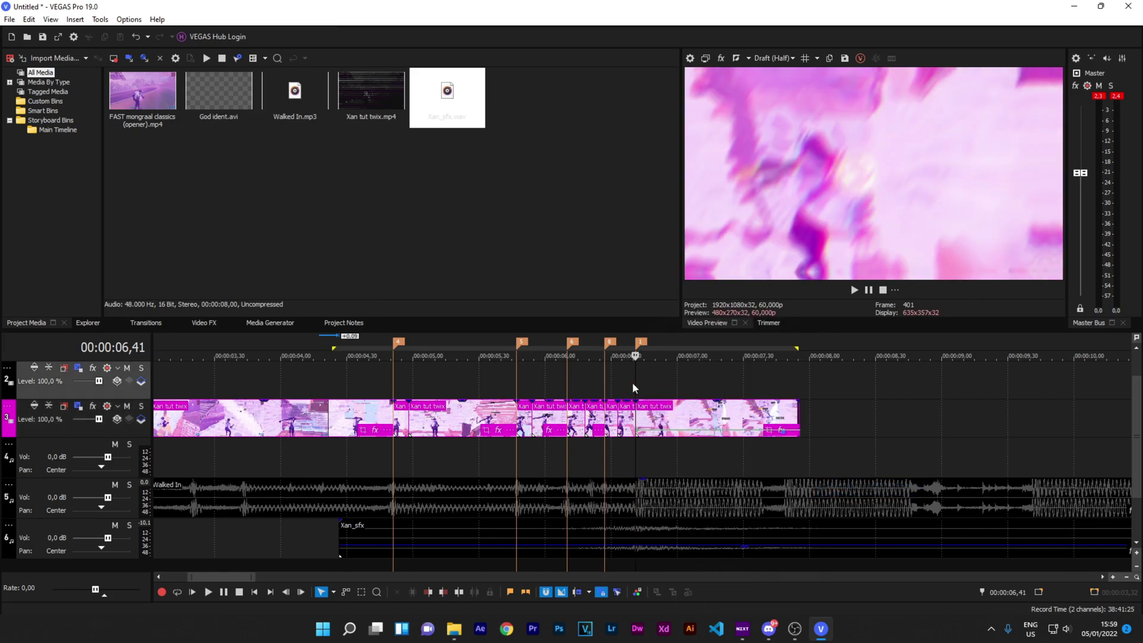
Set the velocity envelope point at frame 407 to 60%.
scroll(649, 421, up, 5)
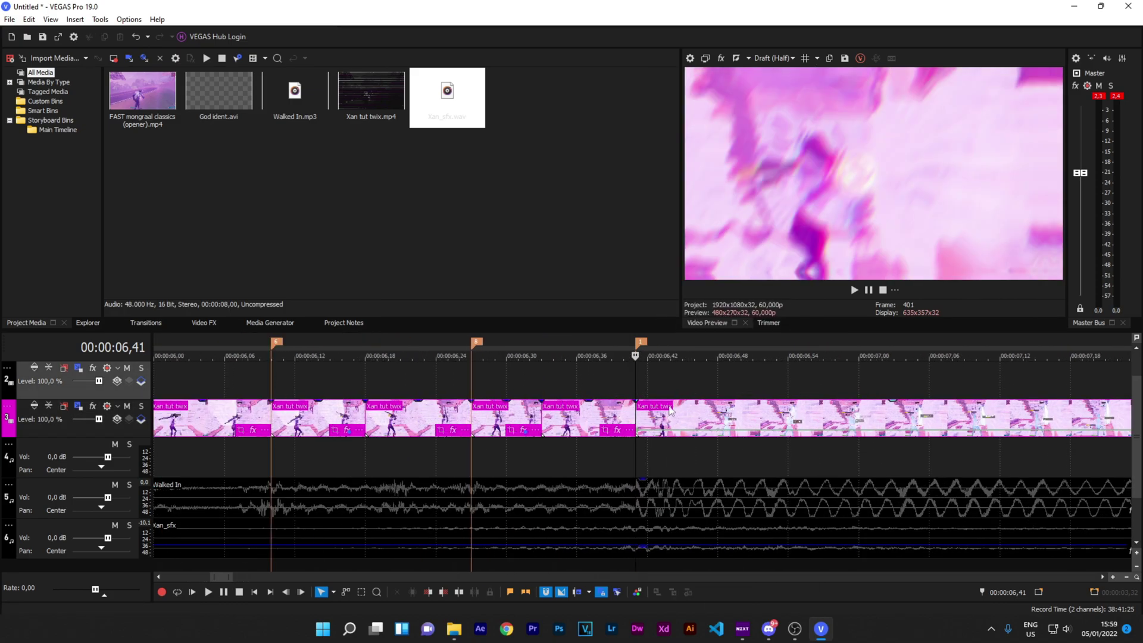
key(Right)
key(Right)
key(Right)
key(Right)
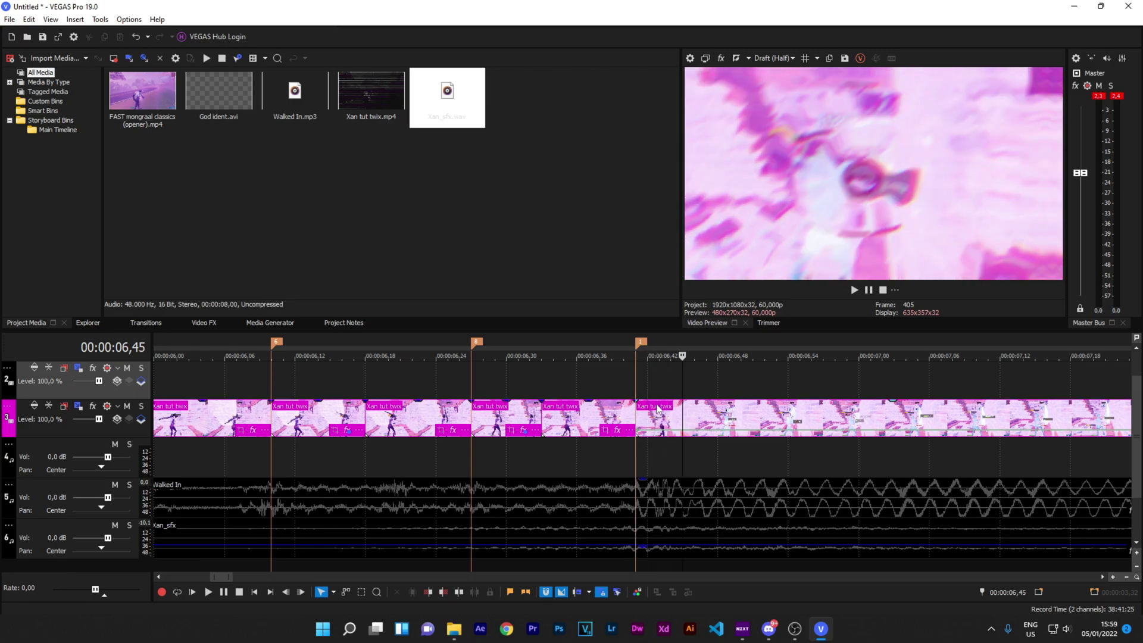
key(Right)
key(Right)
scroll(640, 425, up, 6)
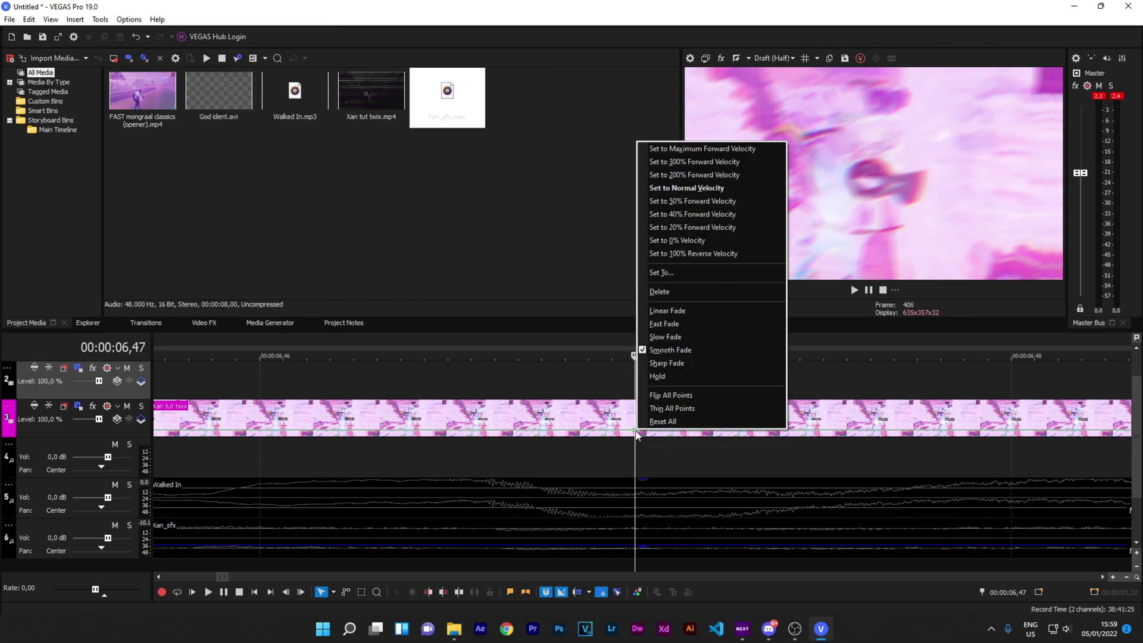
right_click(637, 432)
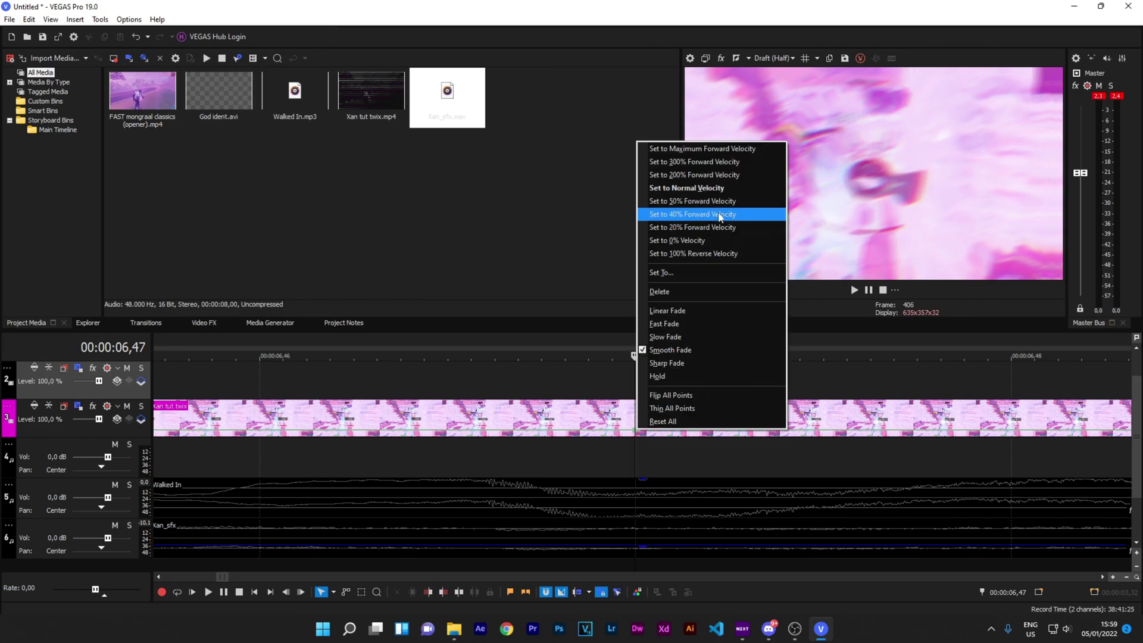
click(665, 269)
text(60)
key(Return)
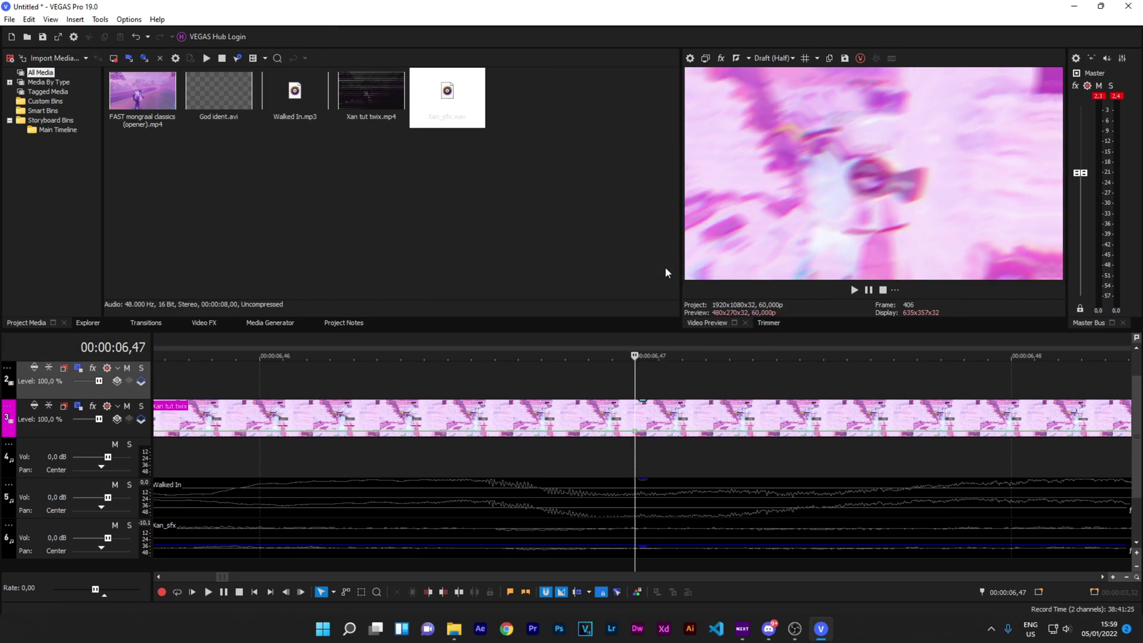
right_click(640, 431)
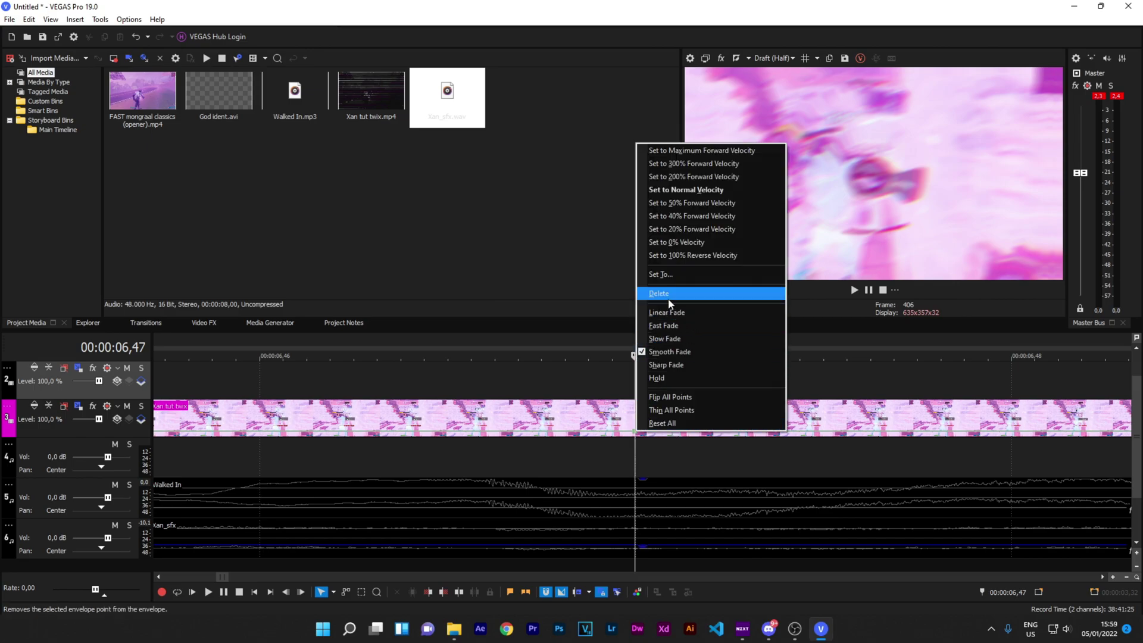
click(674, 277)
key(Return)
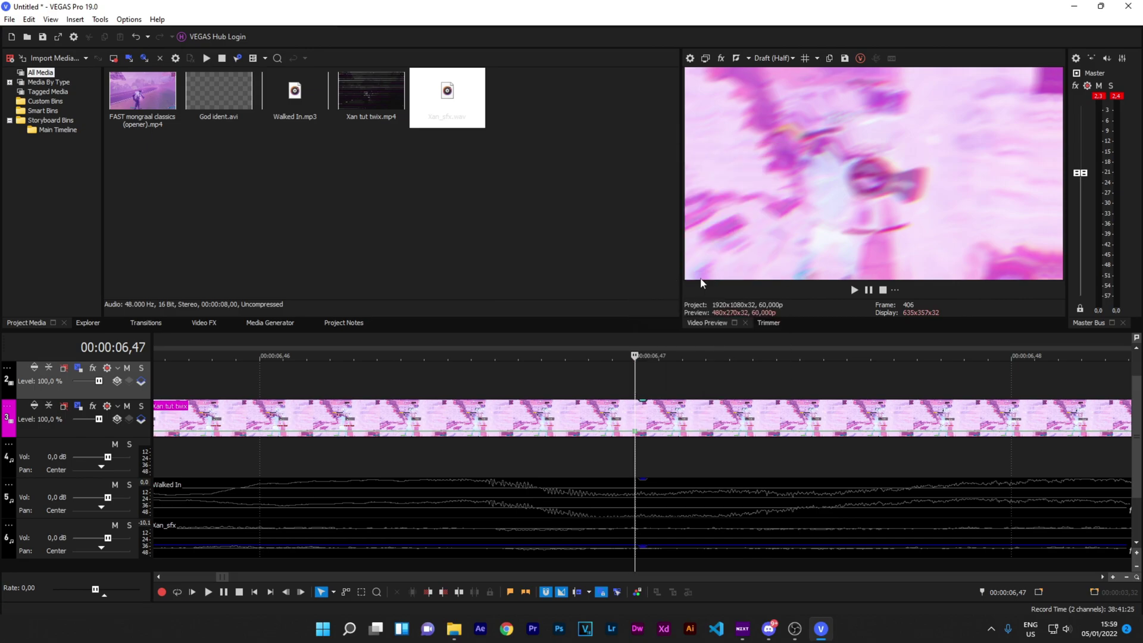
Play back from about 4.5 seconds to review the 60% slowdown.
scroll(568, 501, down, 10)
scroll(573, 422, down, 5)
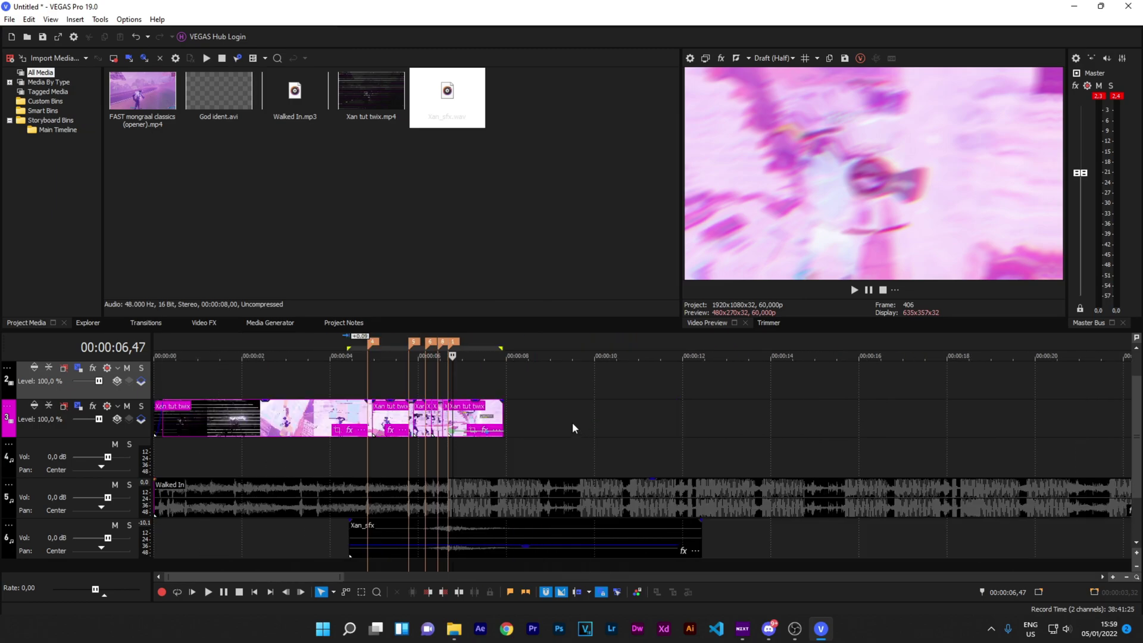
click(358, 375)
key(space)
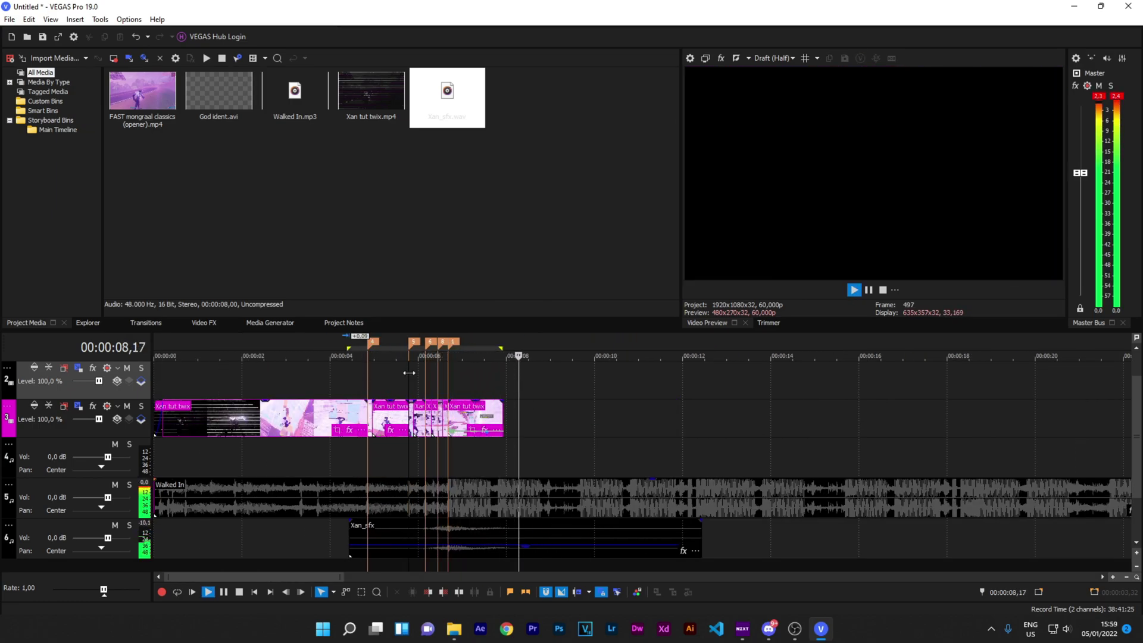
click(409, 372)
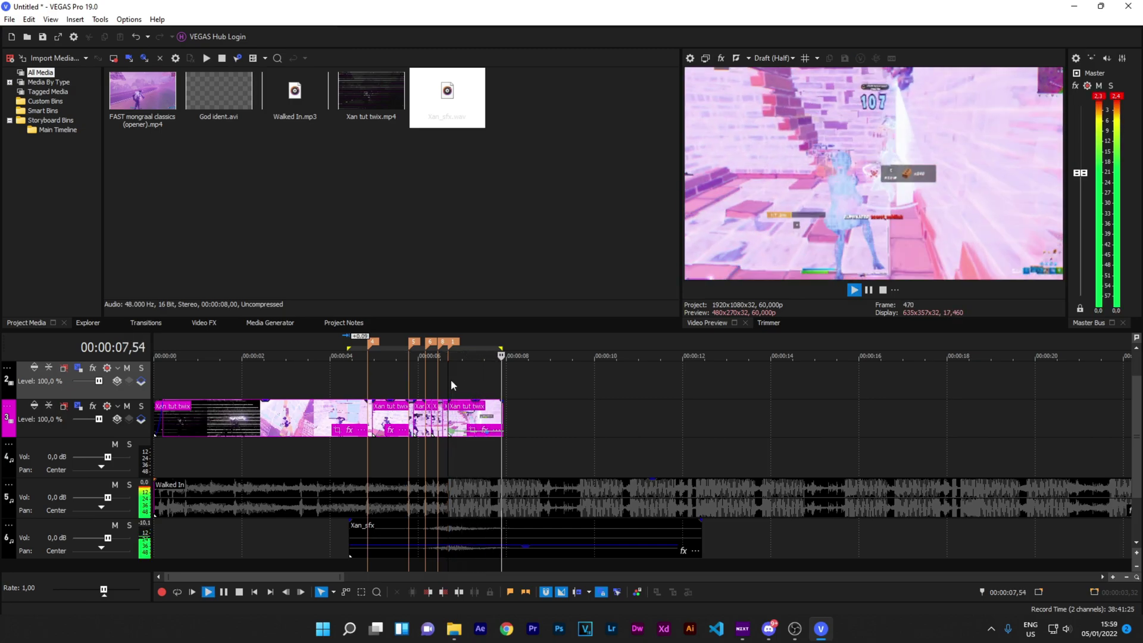
click(451, 380)
key(space)
Split the clip at 07,49 and delete the tail after the split.
click(495, 470)
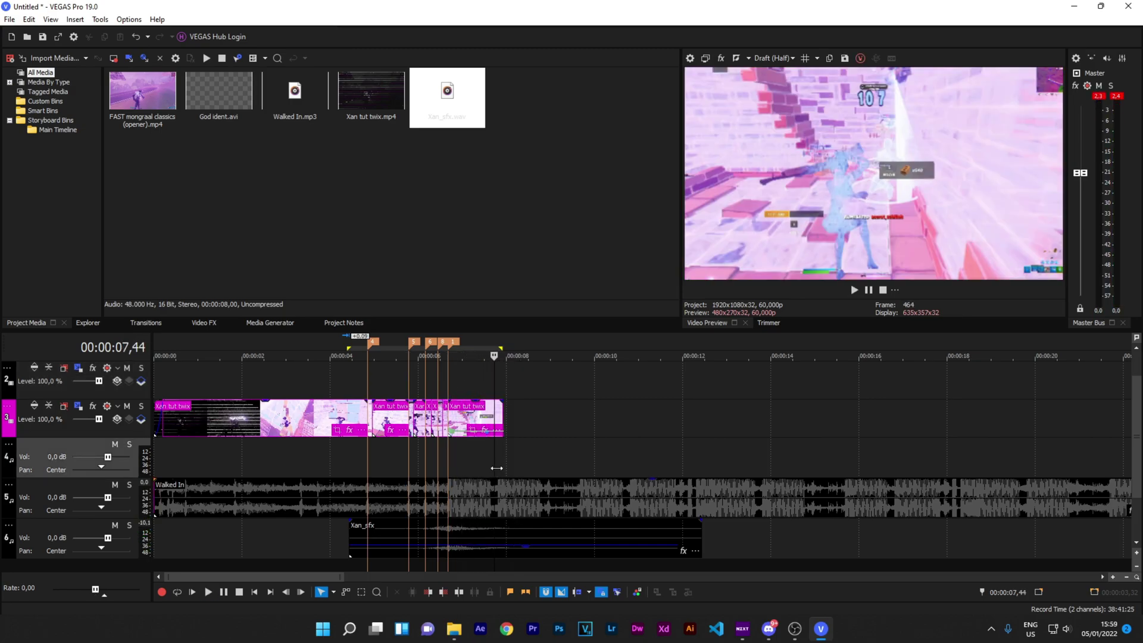
scroll(497, 466, up, 5)
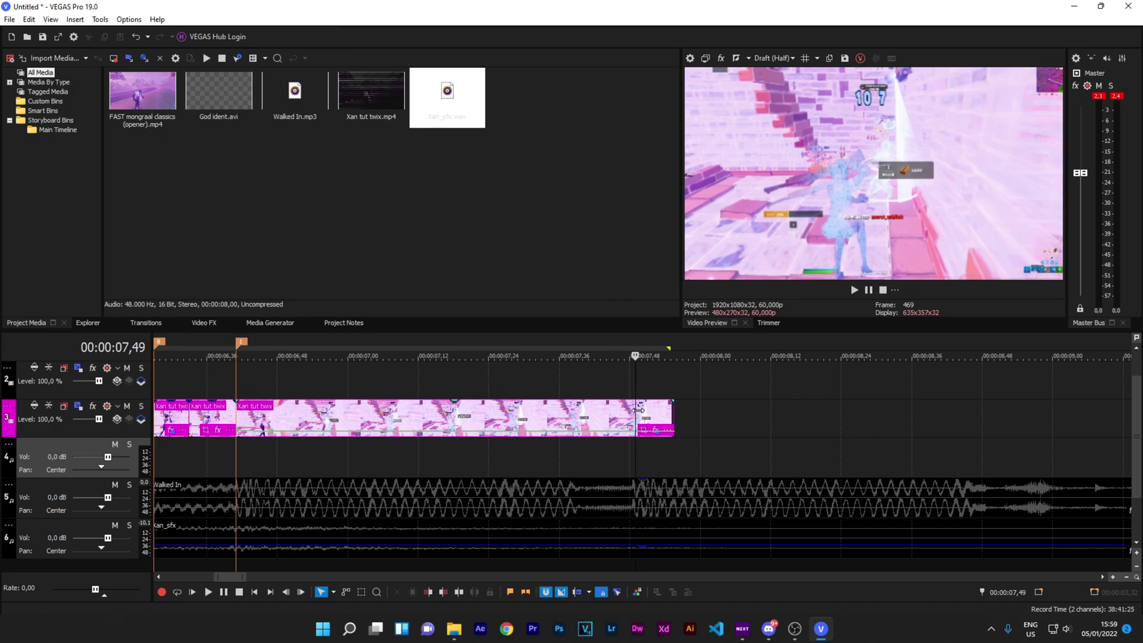
key(s)
key(Delete)
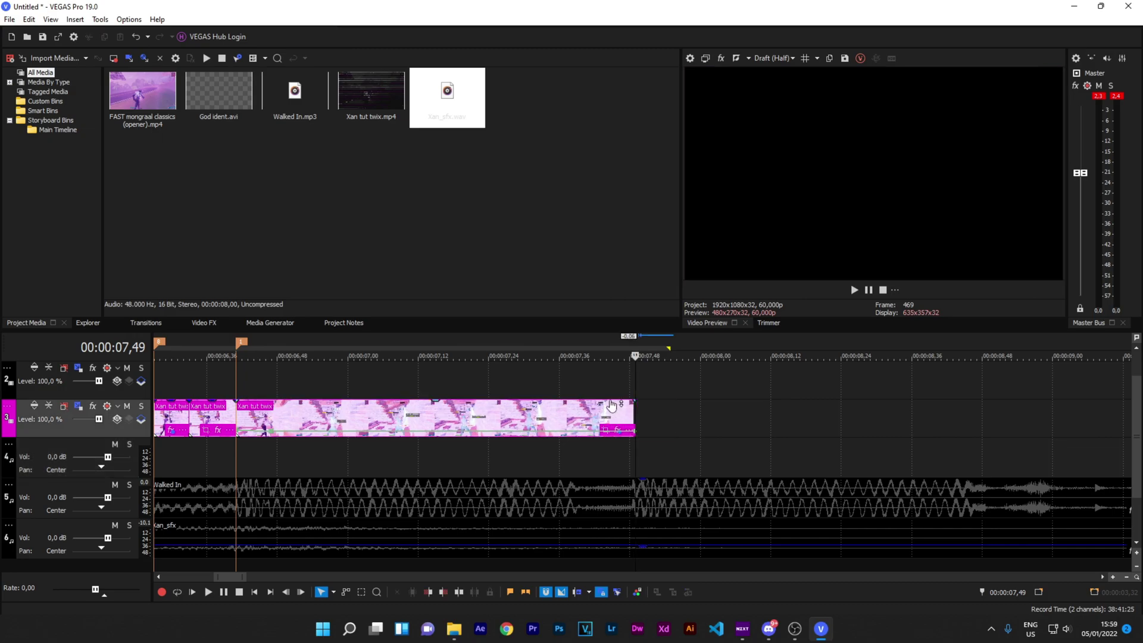
click(606, 407)
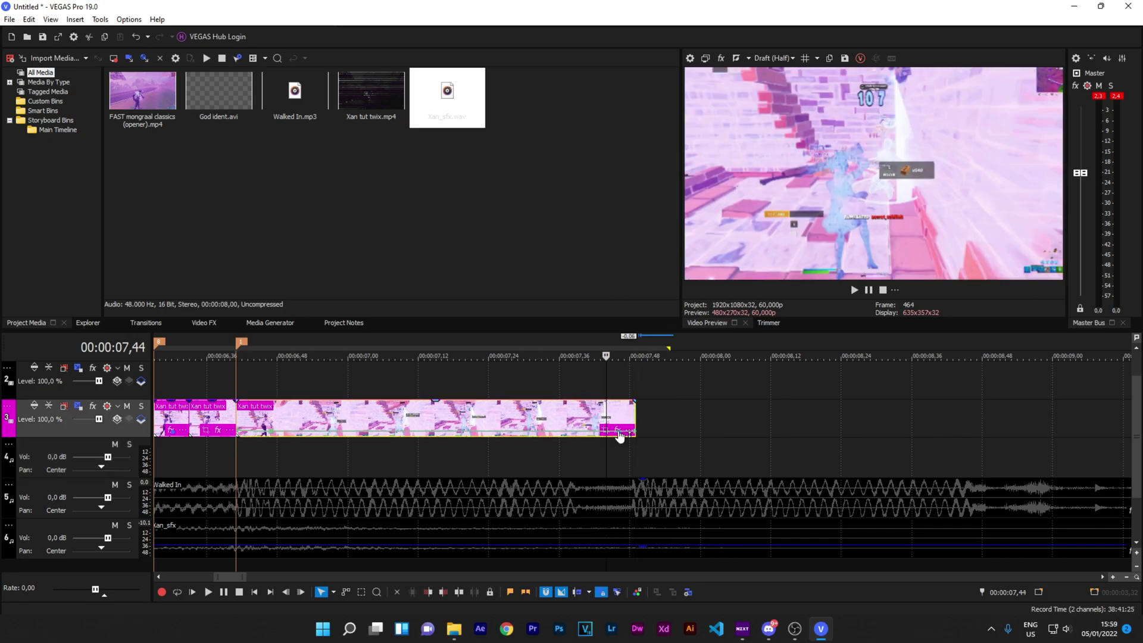
click(582, 393)
scroll(582, 393, down, 3)
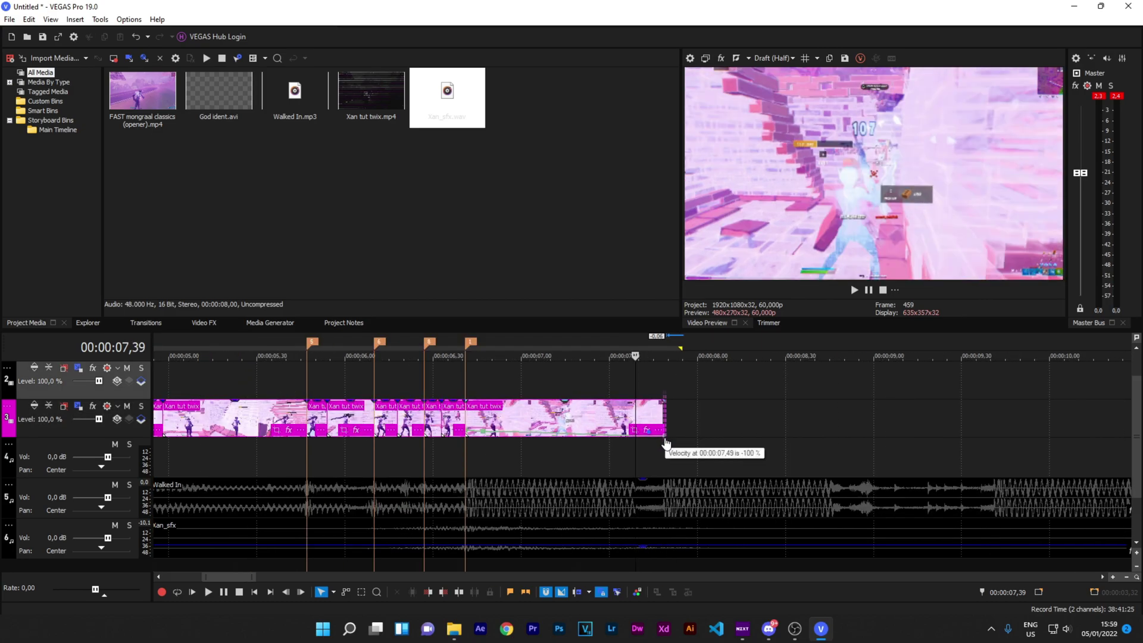
Reset the velocity envelope's end point to normal 100% velocity.
right_click(665, 439)
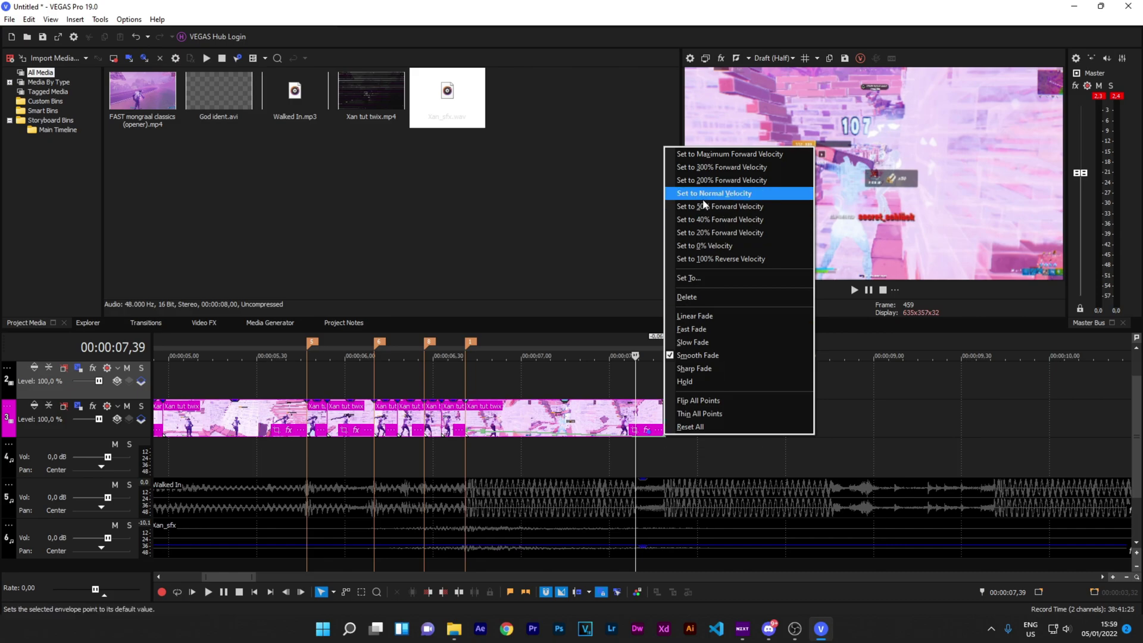
click(709, 194)
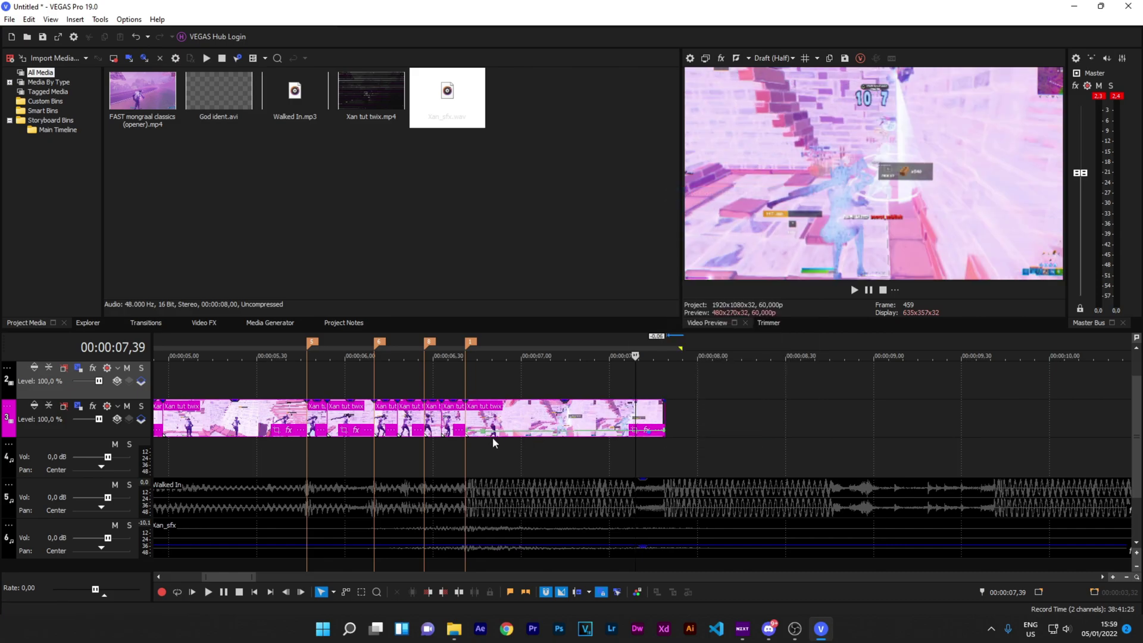
right_click(667, 430)
click(688, 274)
scroll(729, 397, up, 5)
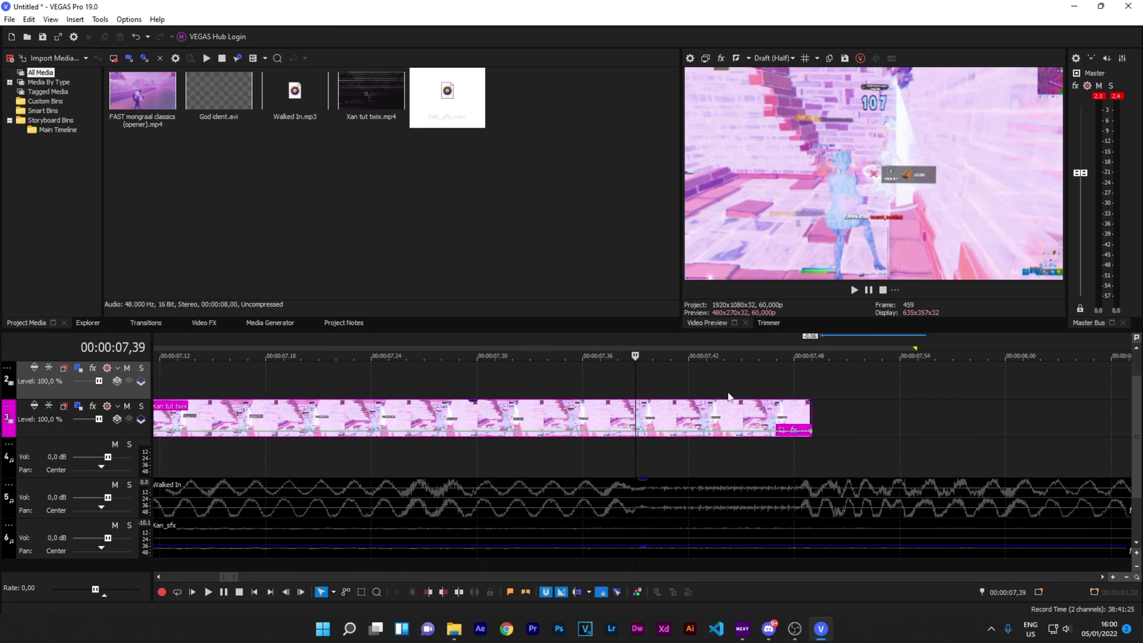
Set the second S_Shake effect's Amplitude to 0,000 at 01,08 on Xan tut twix.
click(794, 429)
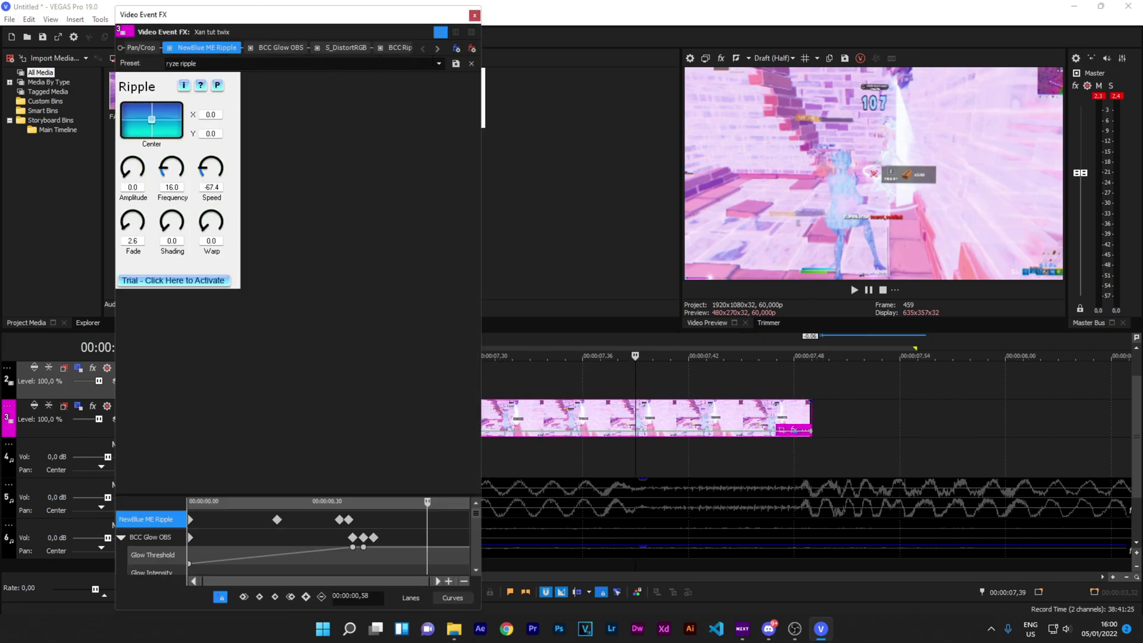
click(437, 48)
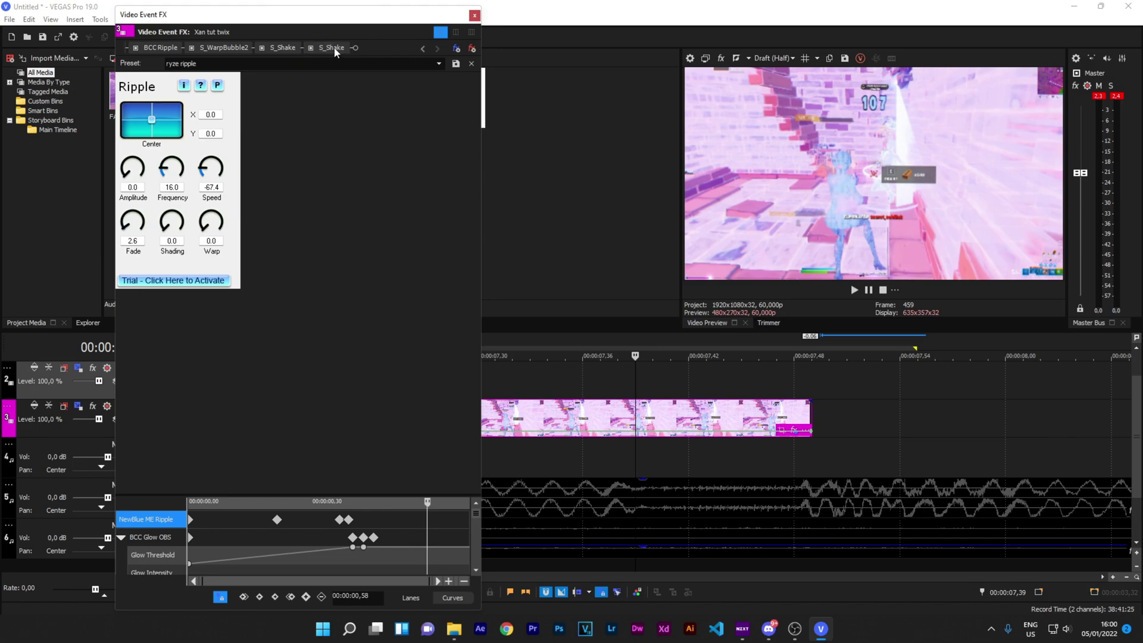
click(333, 47)
drag(475, 515, 460, 572)
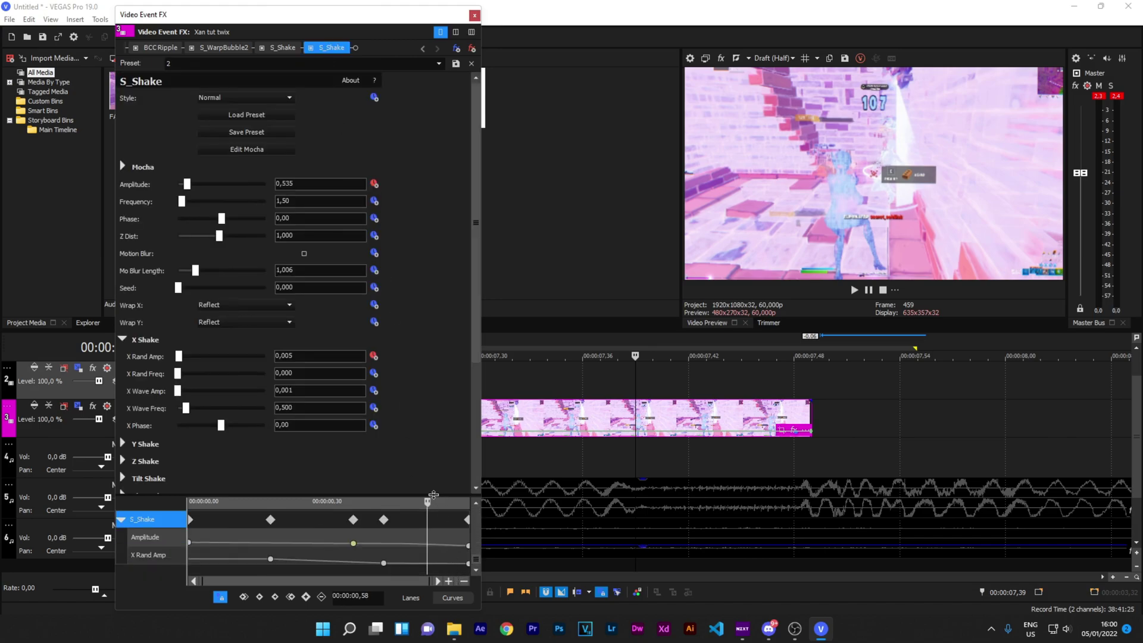
drag(430, 504, 487, 506)
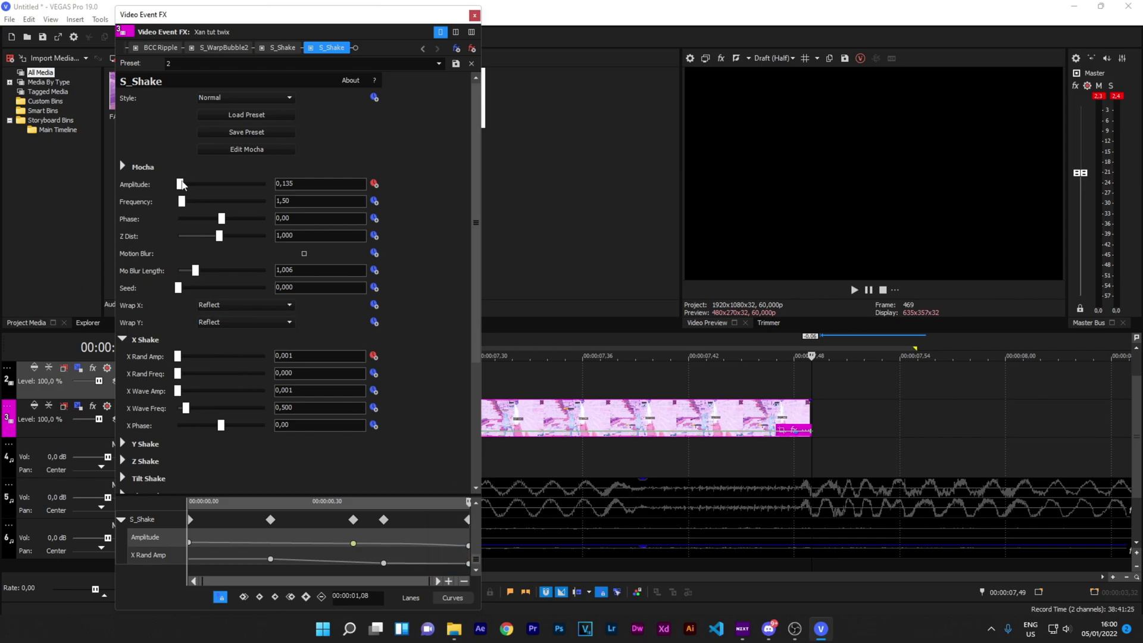
drag(180, 184, 170, 187)
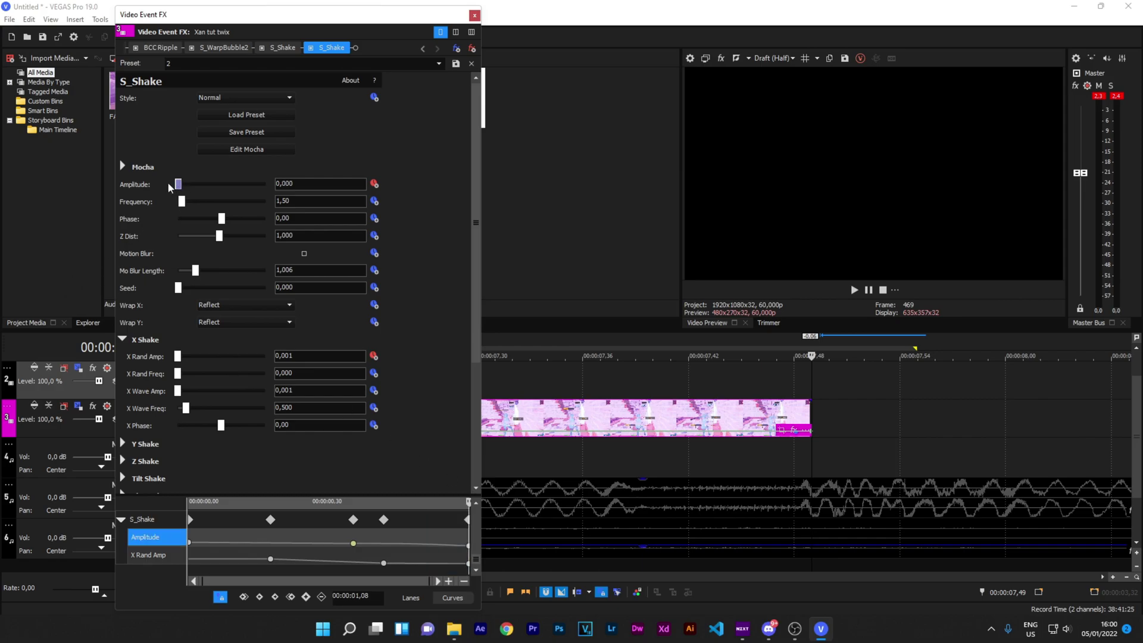
click(475, 12)
scroll(446, 423, down, 5)
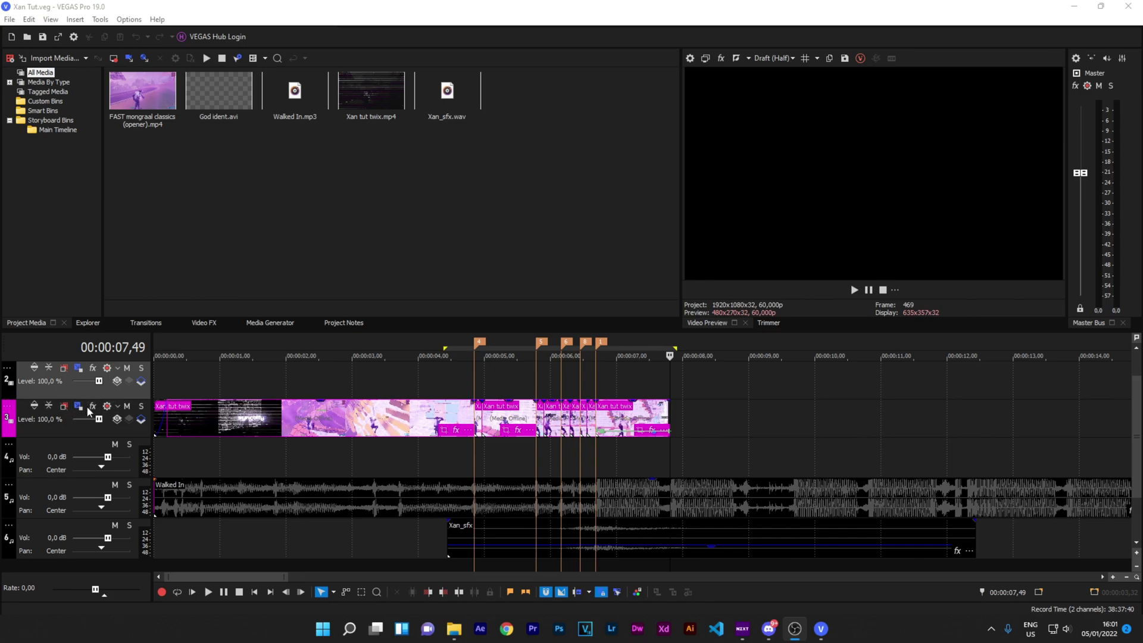
Enable every control in track 3's visible button set for the track header.
click(8, 408)
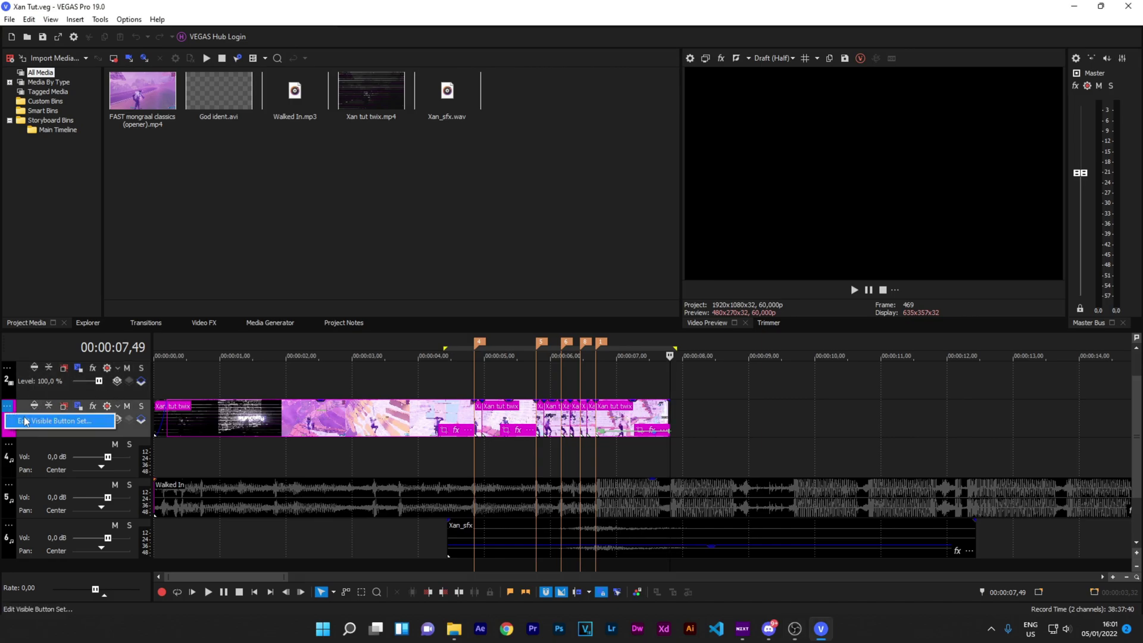
click(25, 422)
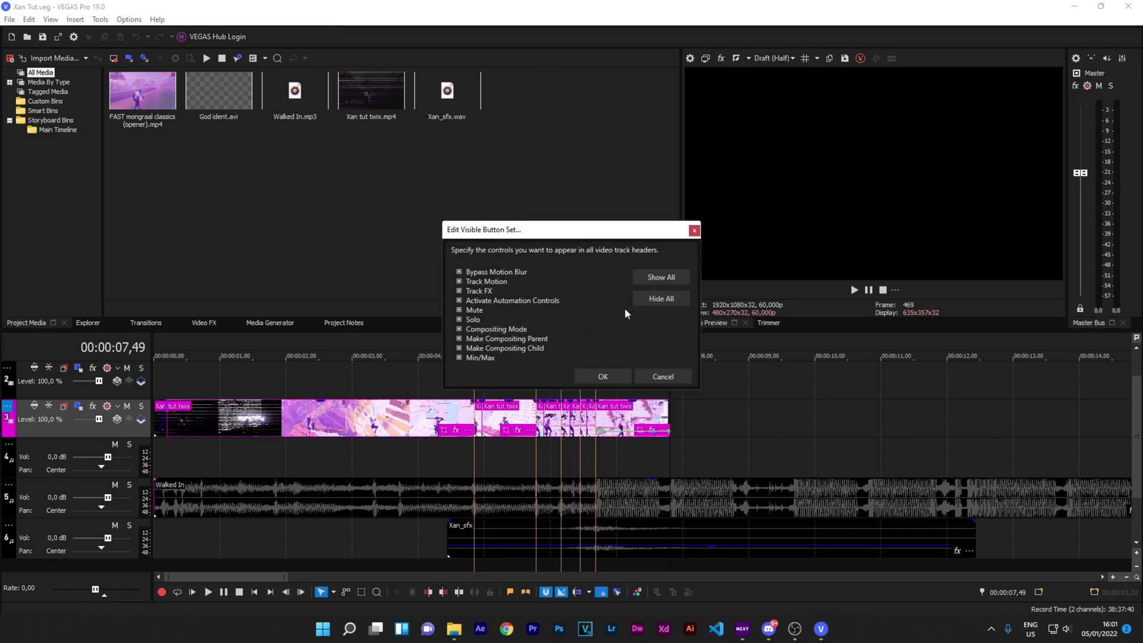
click(601, 376)
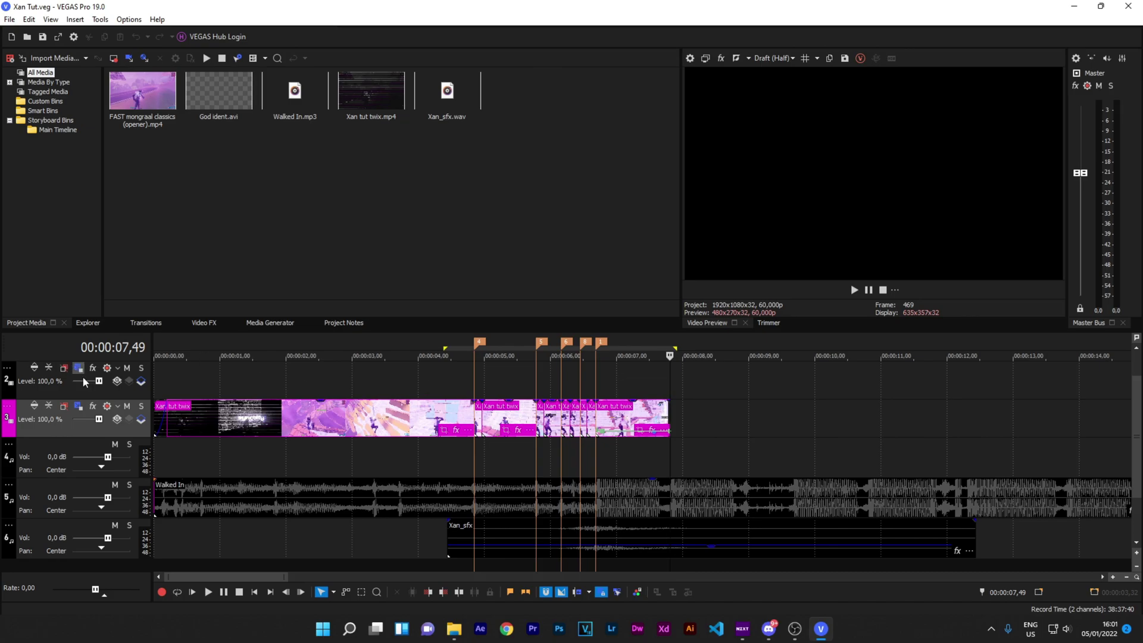
Apply the Synctify Xan CC track effect chain to track 3 for a purple grade.
click(92, 405)
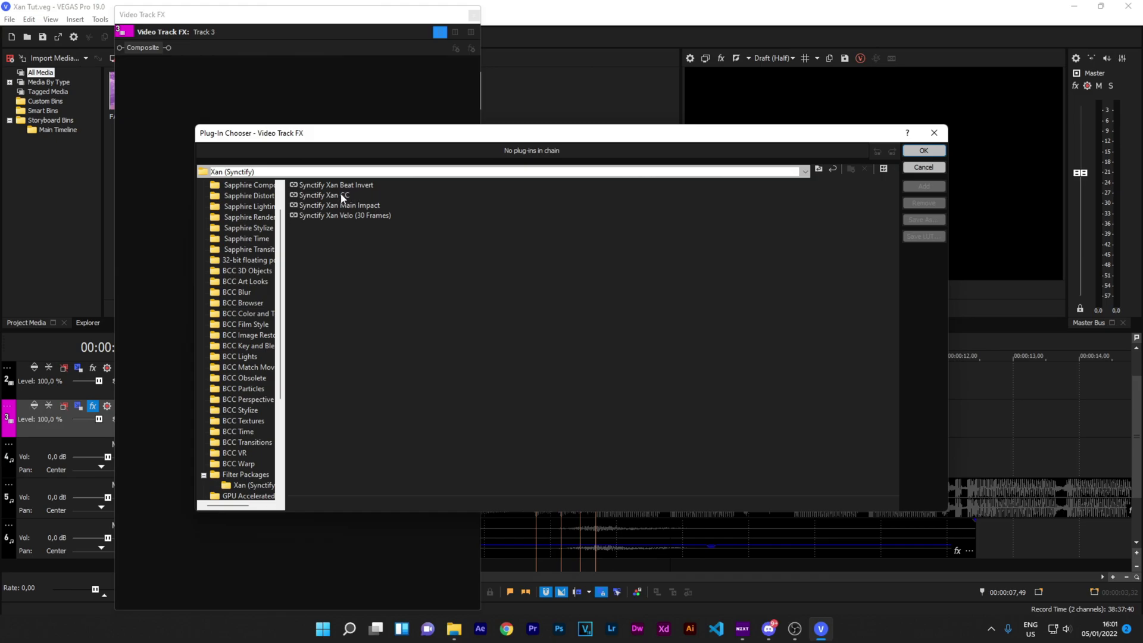
double_click(343, 195)
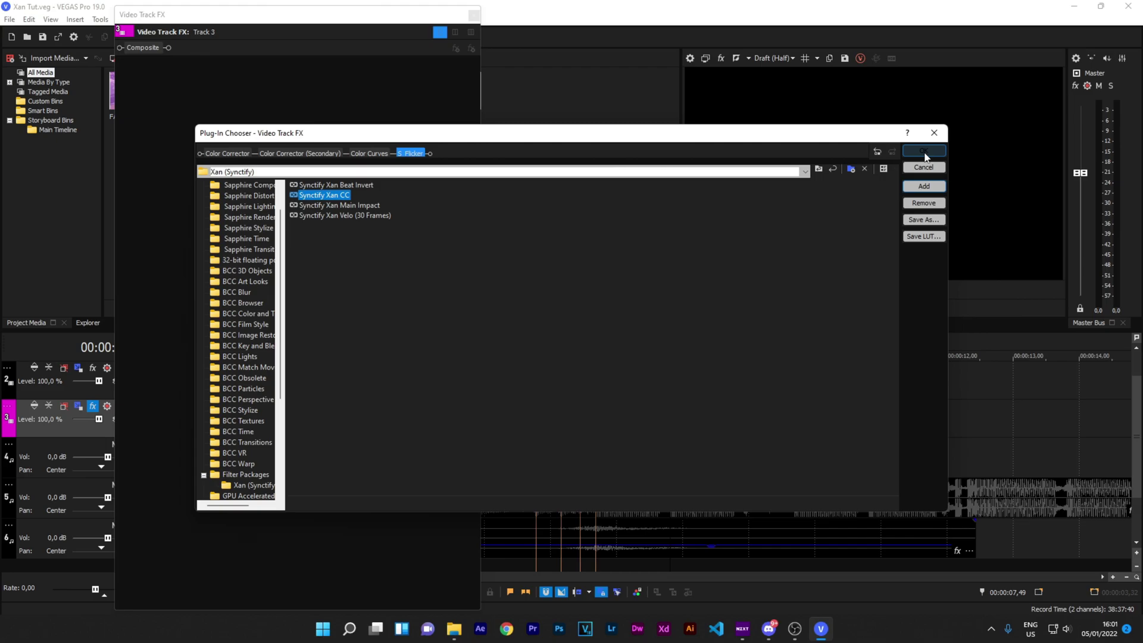
click(923, 152)
click(504, 419)
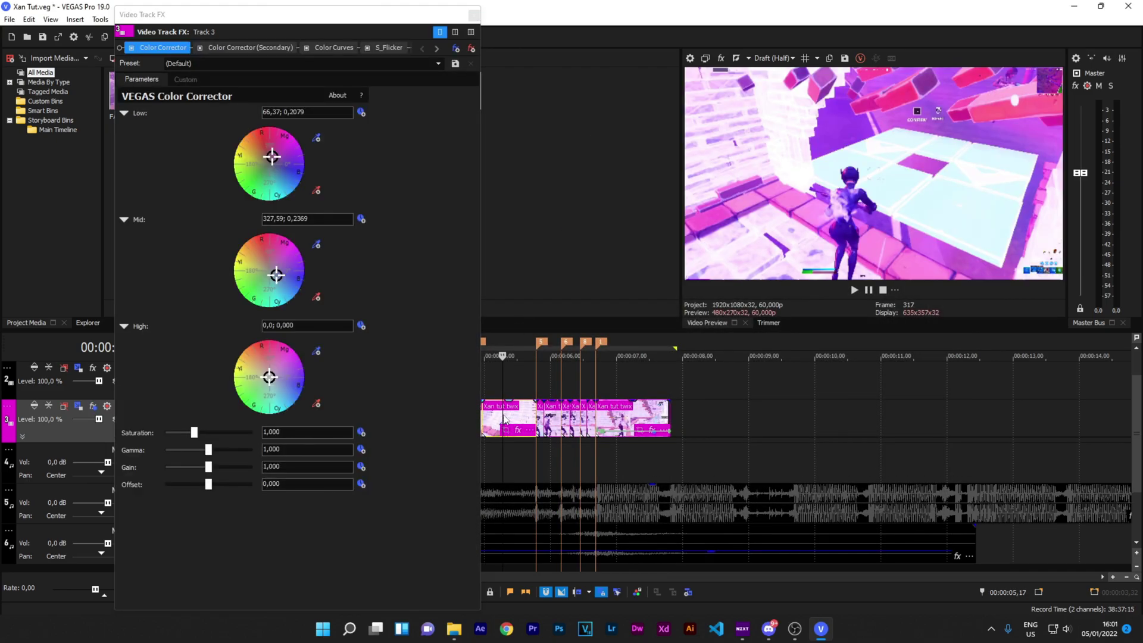
scroll(509, 411, down, 3)
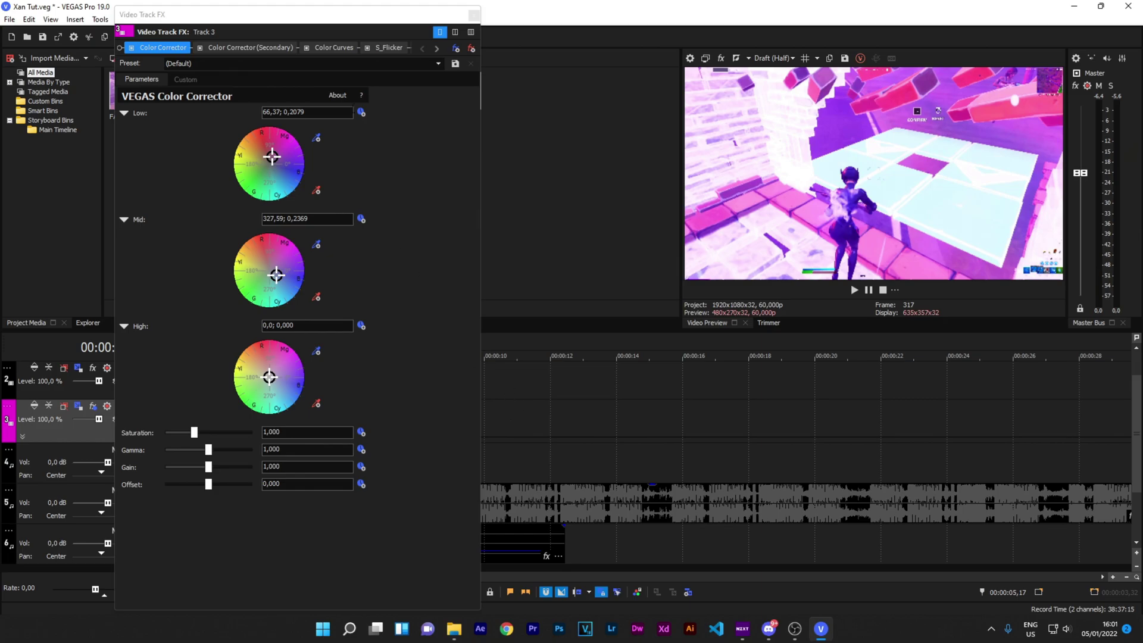
click(474, 14)
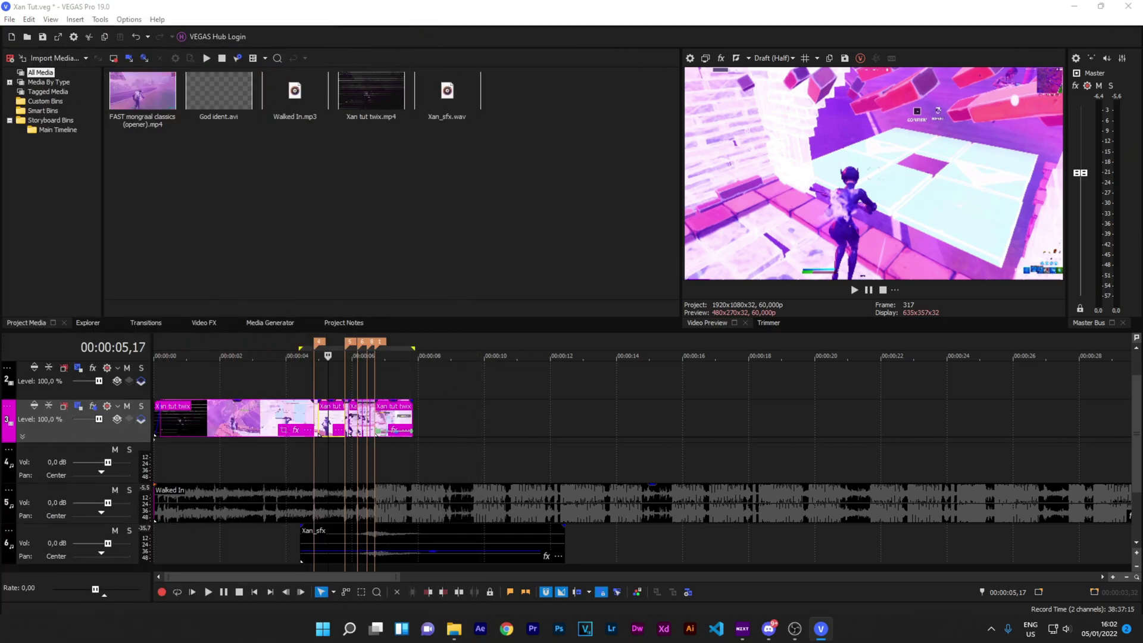
click(245, 381)
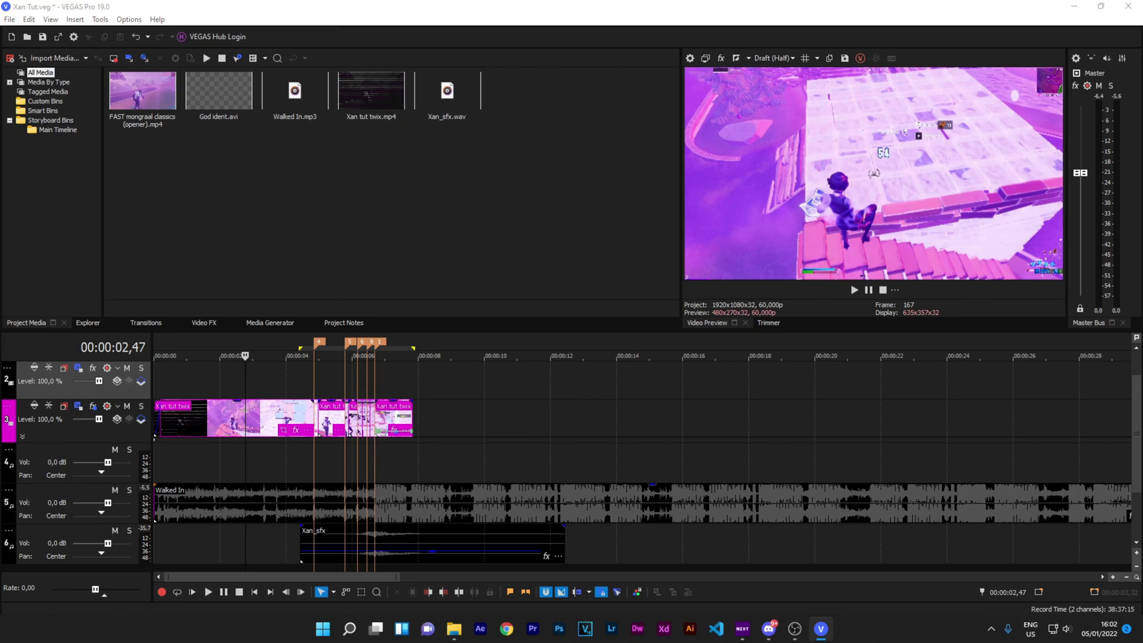
click(354, 116)
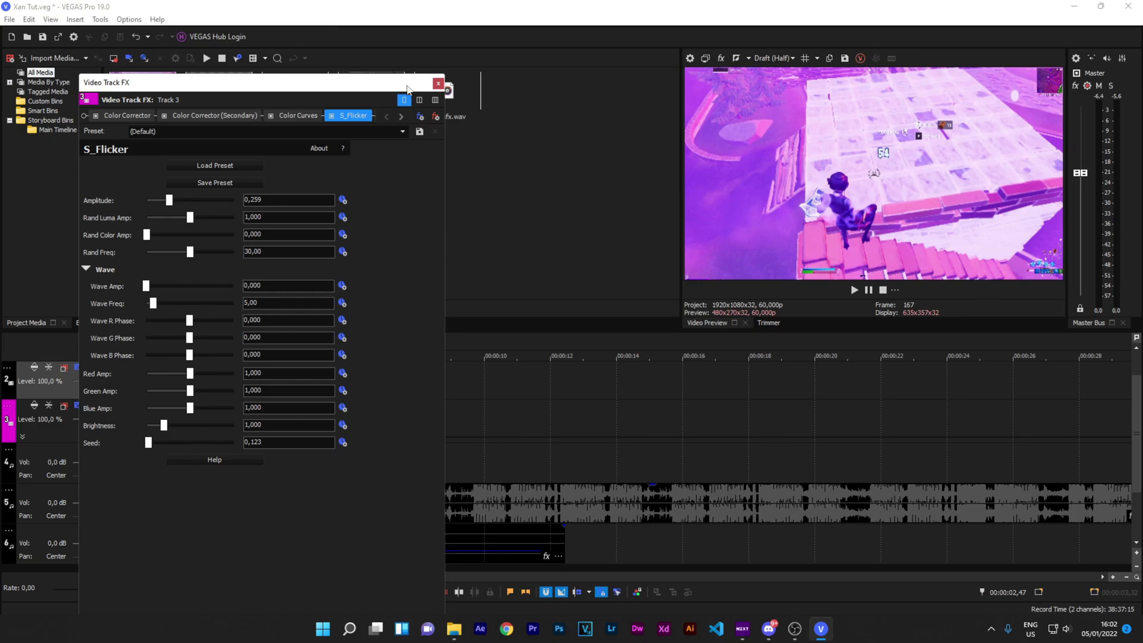
click(439, 84)
scroll(321, 363, down, 3)
Preview the edit and time-select from 00:00:00 to 00:00:07,49.
click(255, 384)
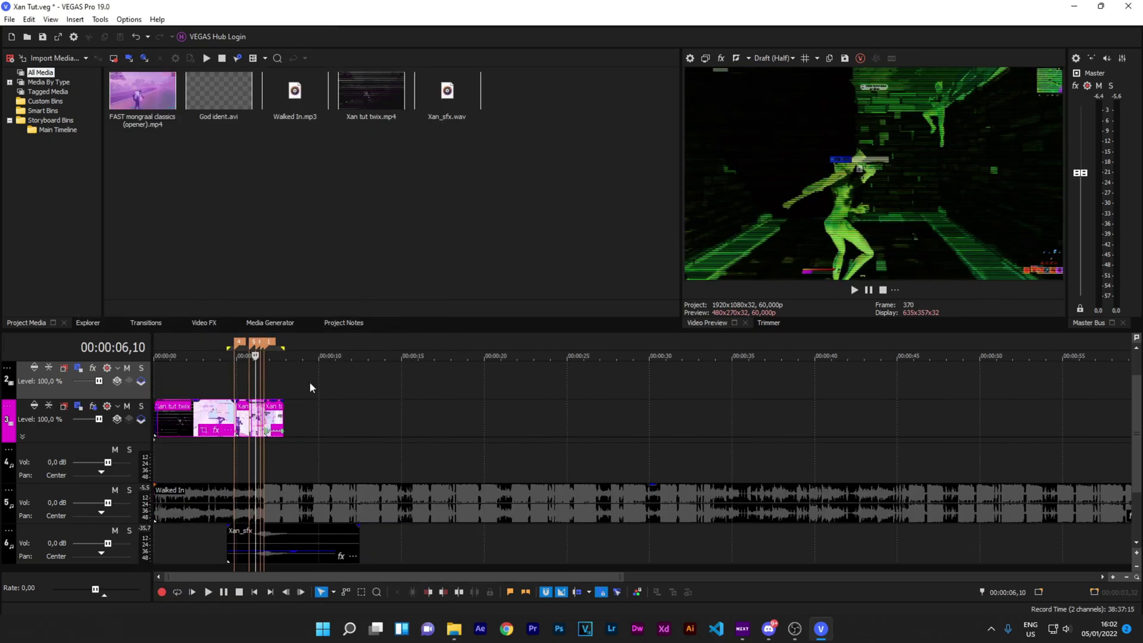
scroll(417, 377, up, 4)
scroll(464, 380, down, 2)
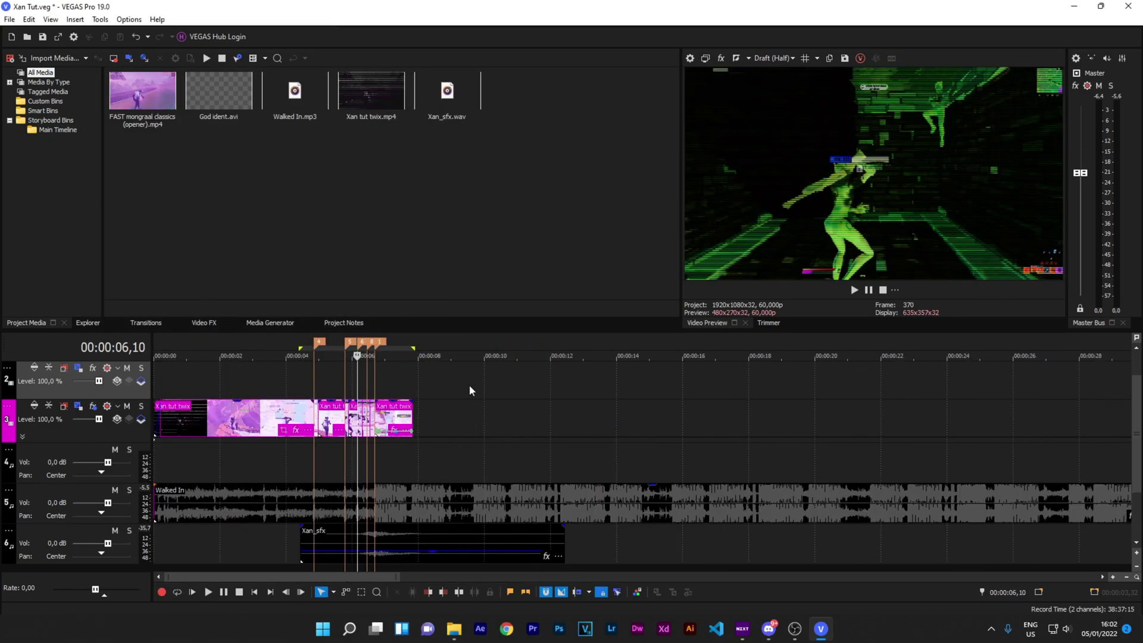
click(367, 385)
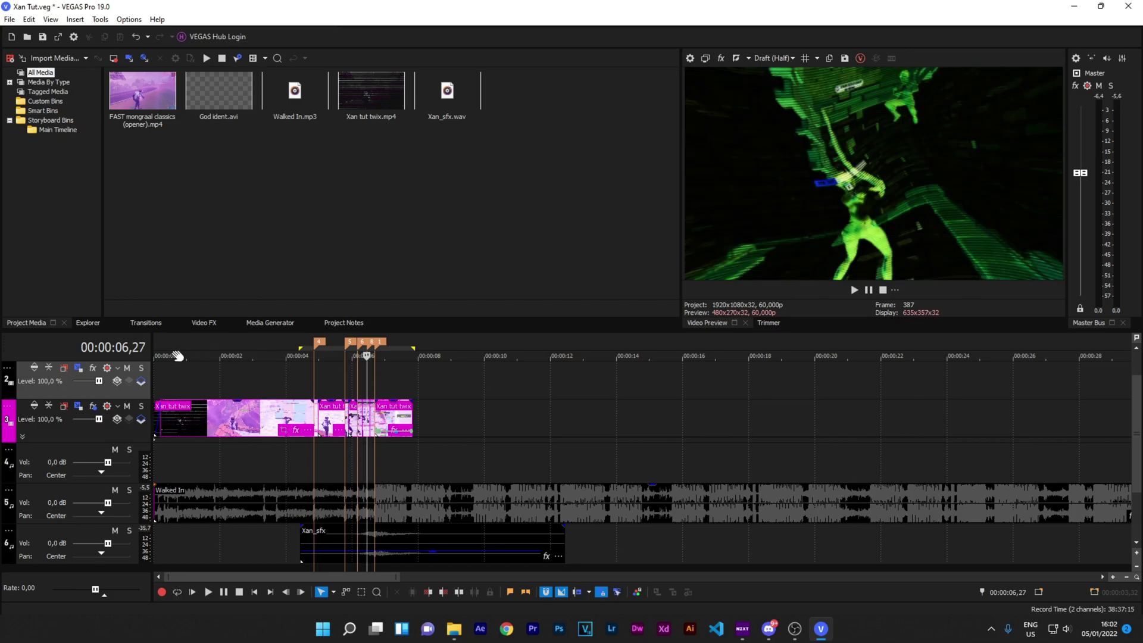
drag(155, 346, 411, 346)
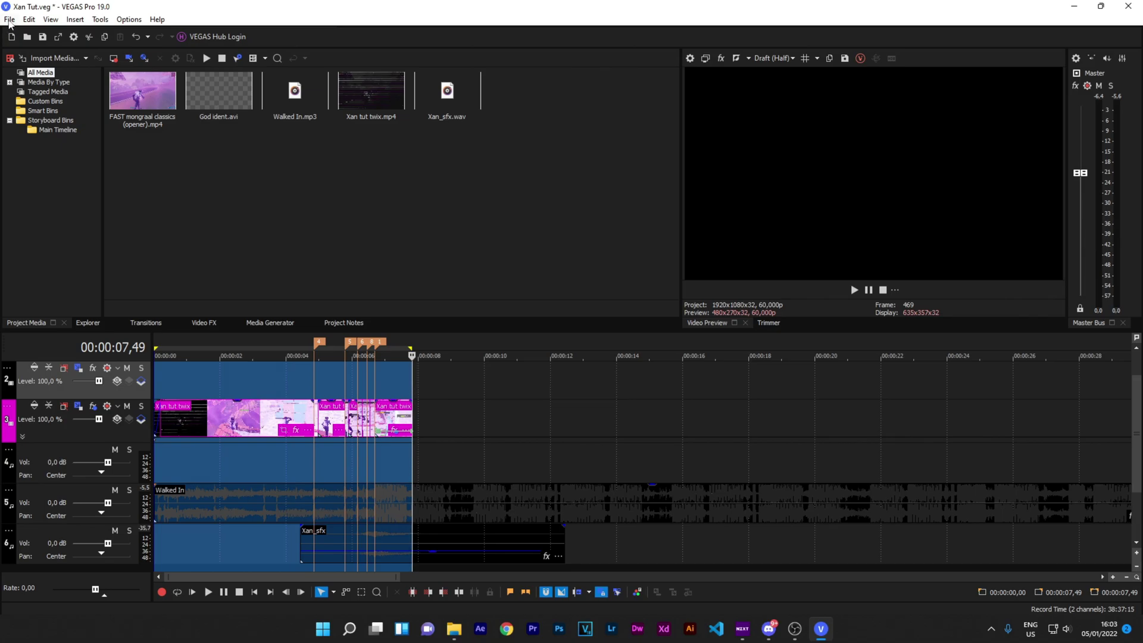
click(9, 22)
Customize the MAGIX AVC/AAC MP4 Internet HD 1080p 59.94 fps render template.
click(31, 127)
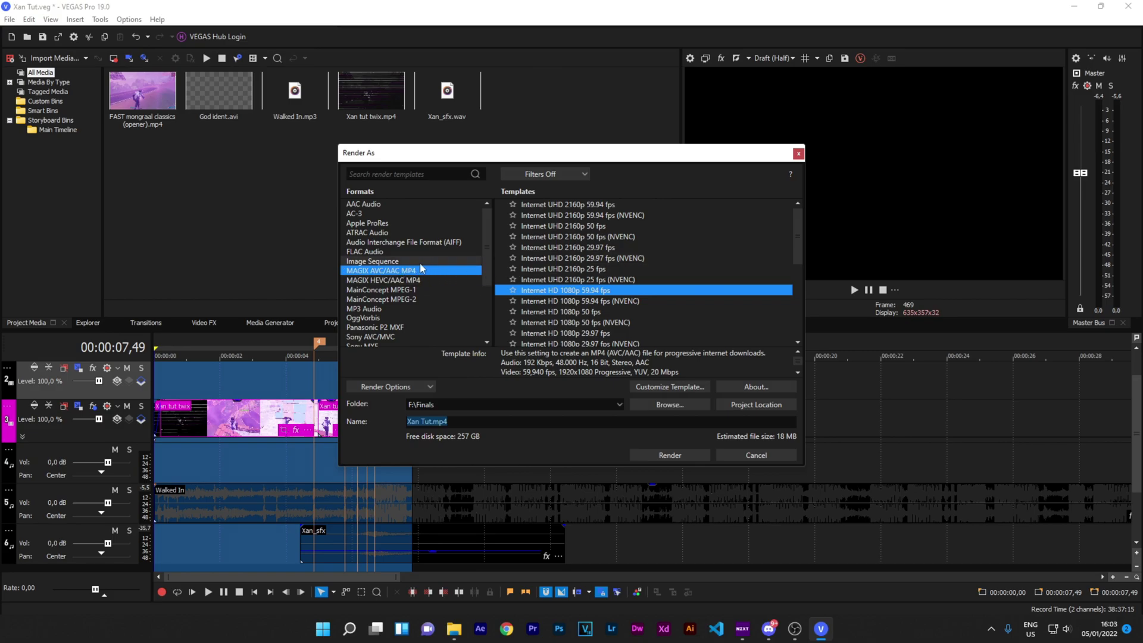
click(674, 384)
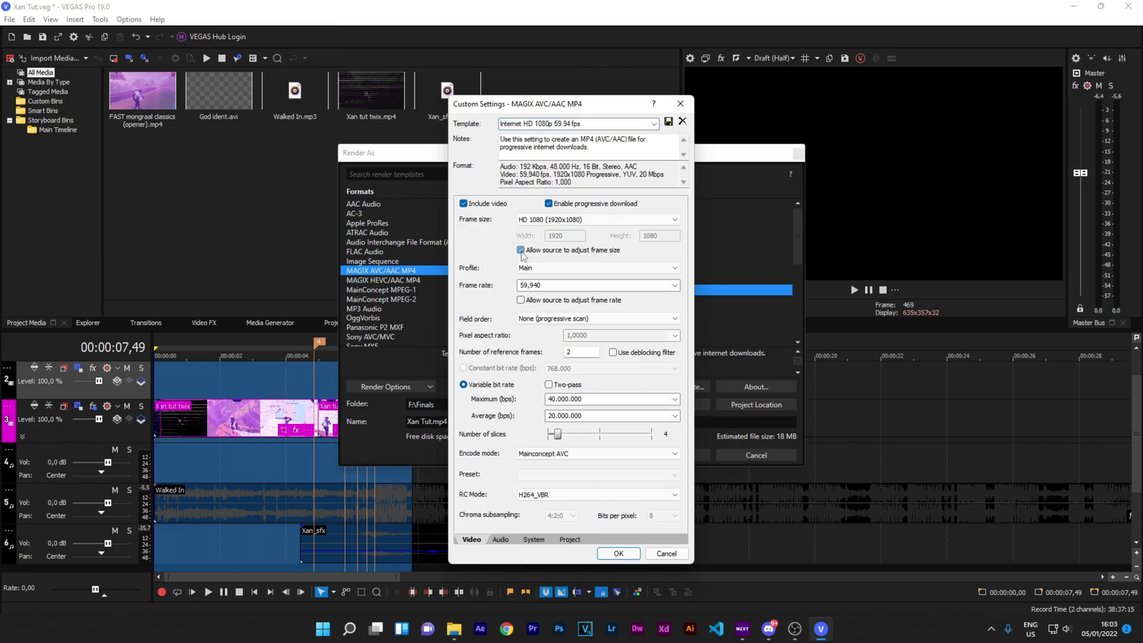
Set a custom frame size of 2560 by 1440.
click(525, 220)
click(526, 230)
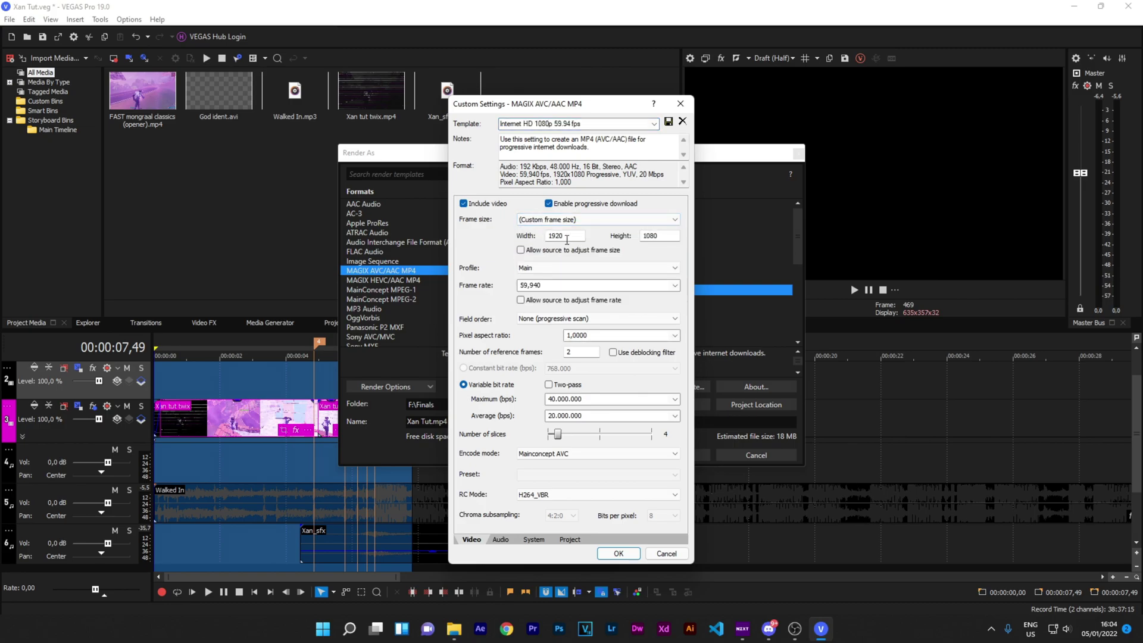
double_click(562, 235)
text(2560)
key(Tab)
text(1)
Use H264_CBR at a constant 50.000.000 bps and a 24,000 (Film) frame rate.
click(539, 495)
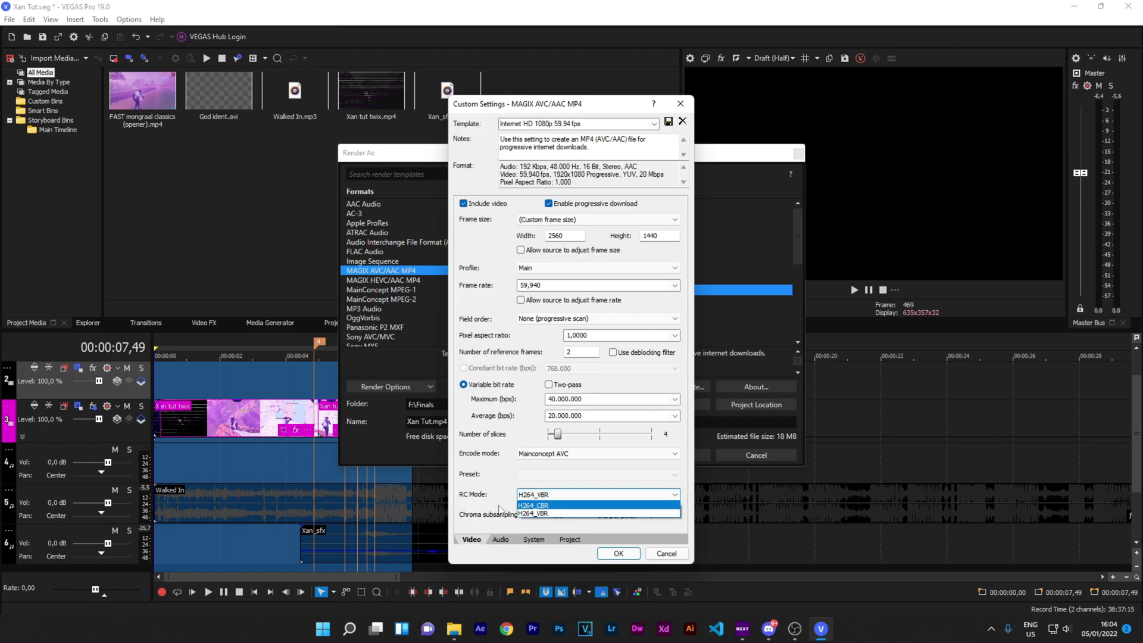
click(536, 505)
click(565, 369)
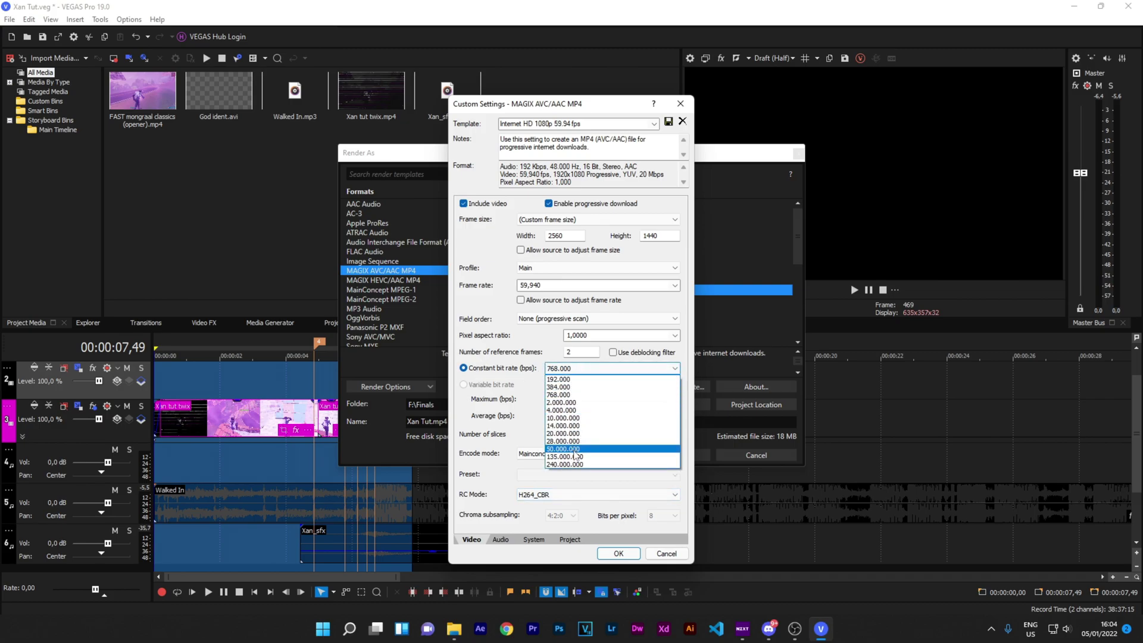
click(571, 449)
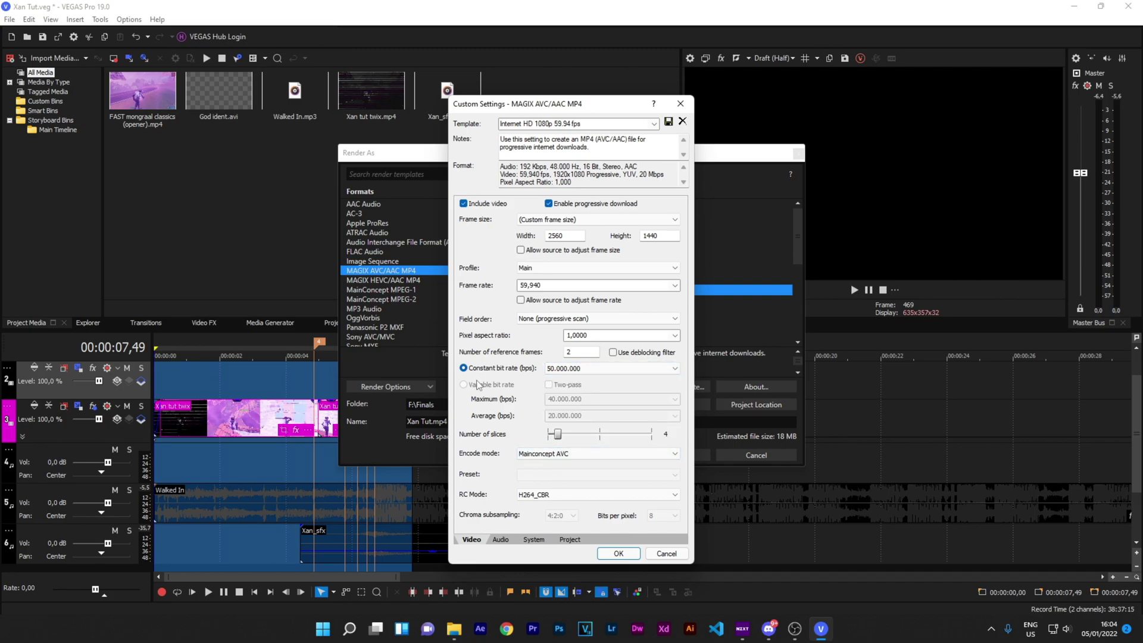
click(675, 285)
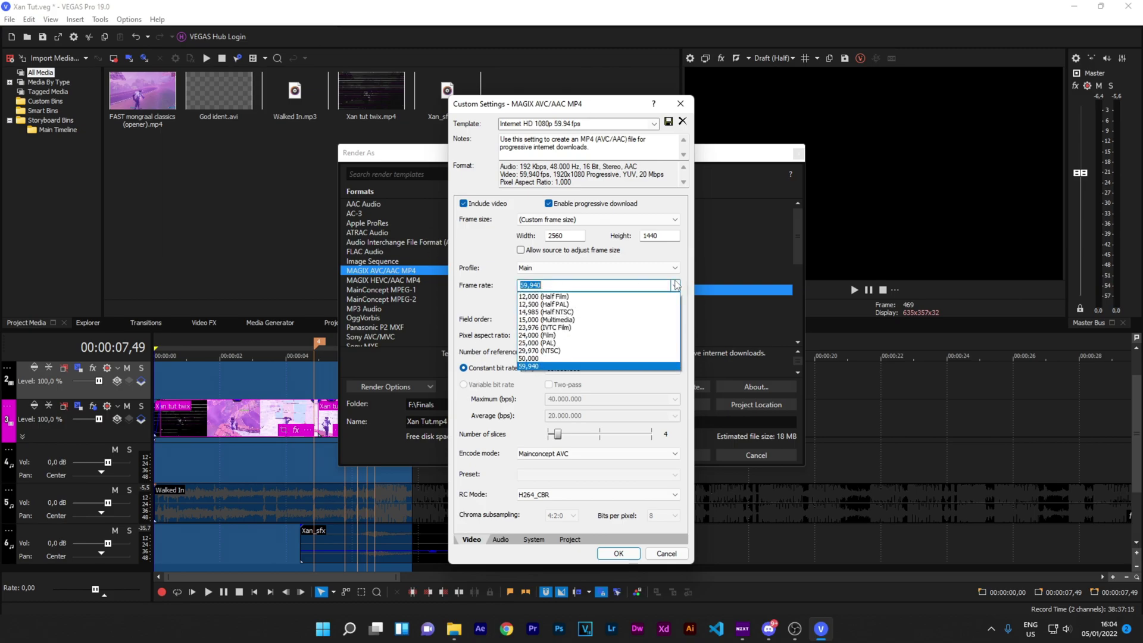
click(588, 335)
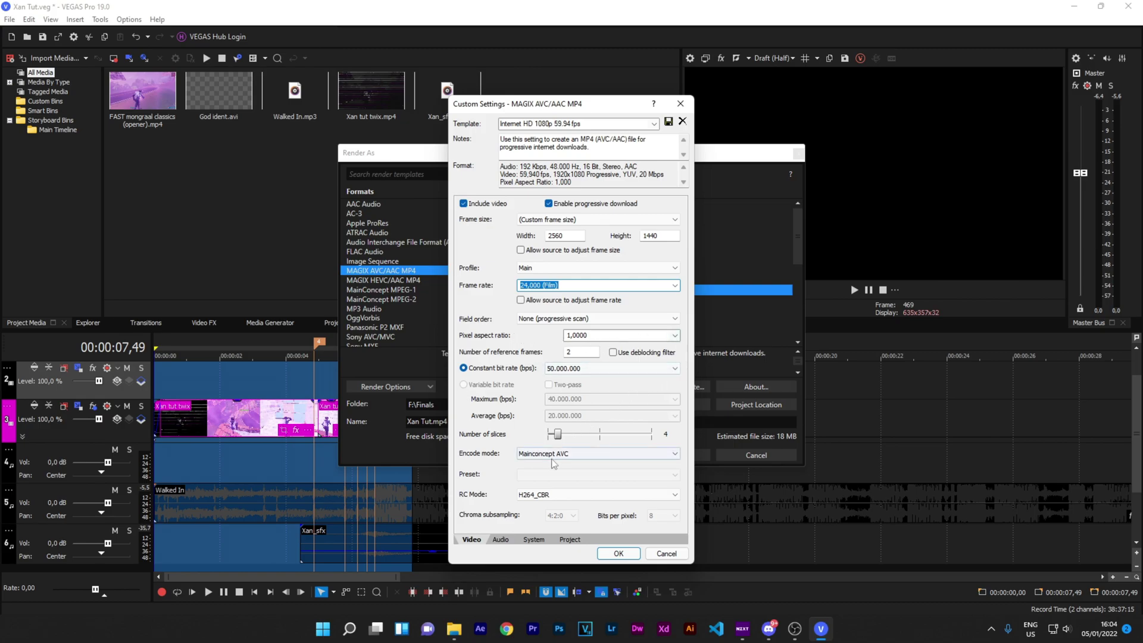
click(568, 540)
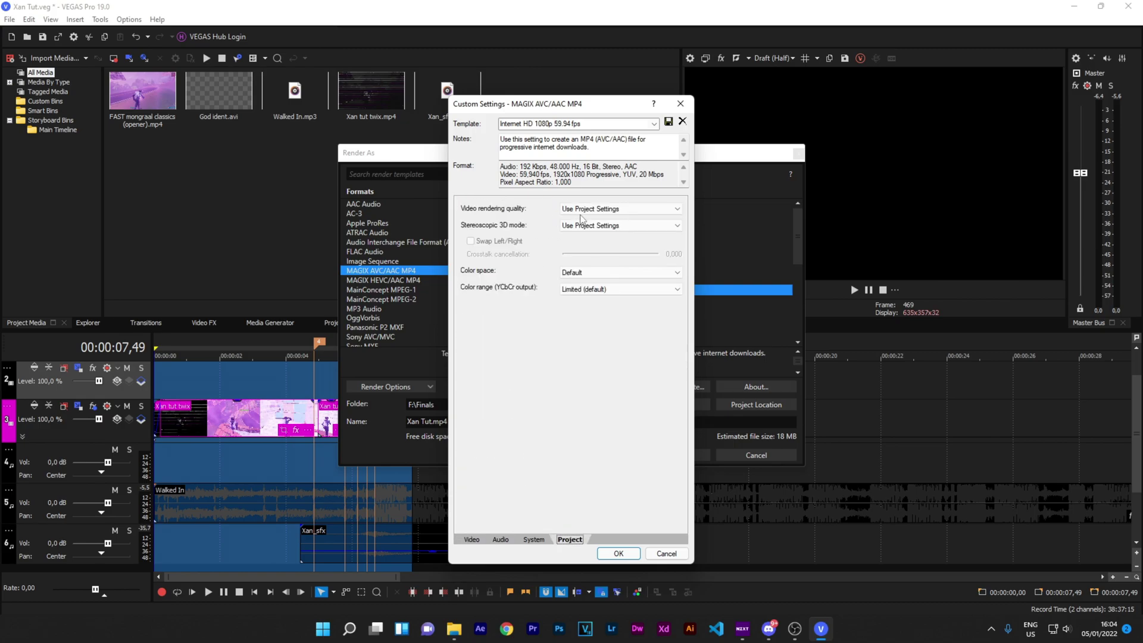
Set video rendering quality to Best and save the custom MP4 settings as template 'Xan Render Settings'.
click(582, 210)
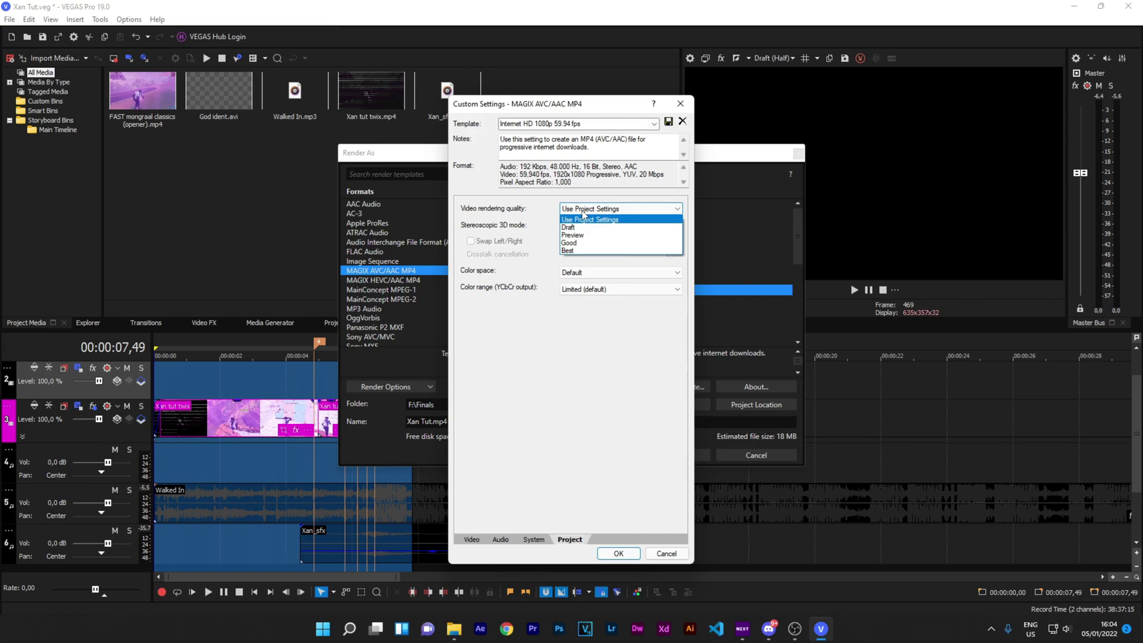
click(568, 250)
click(472, 539)
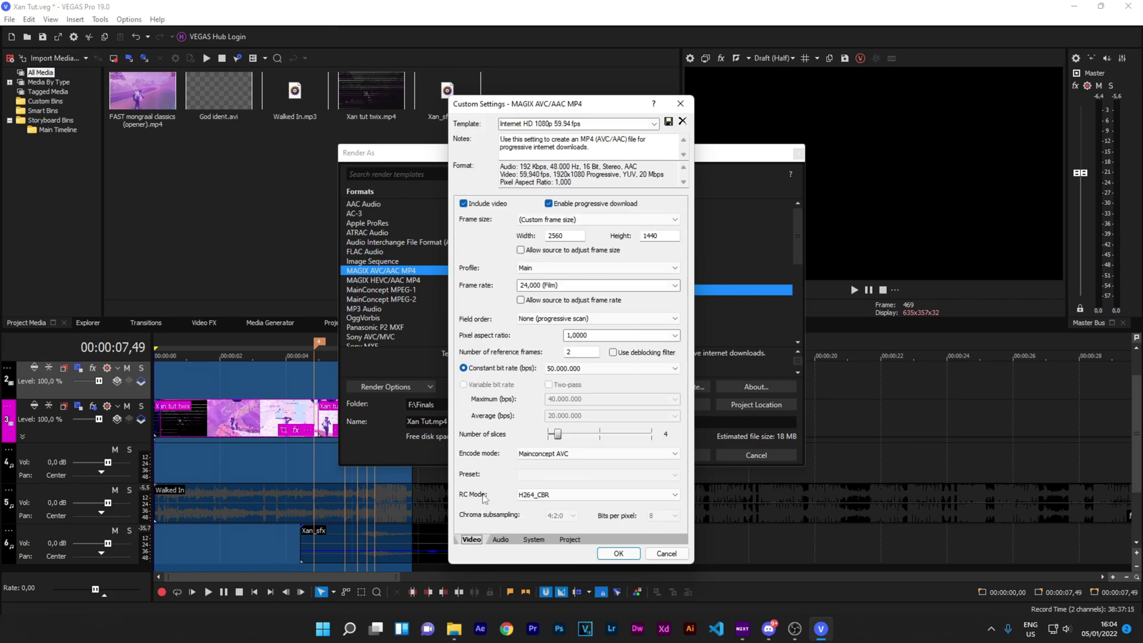
click(625, 120)
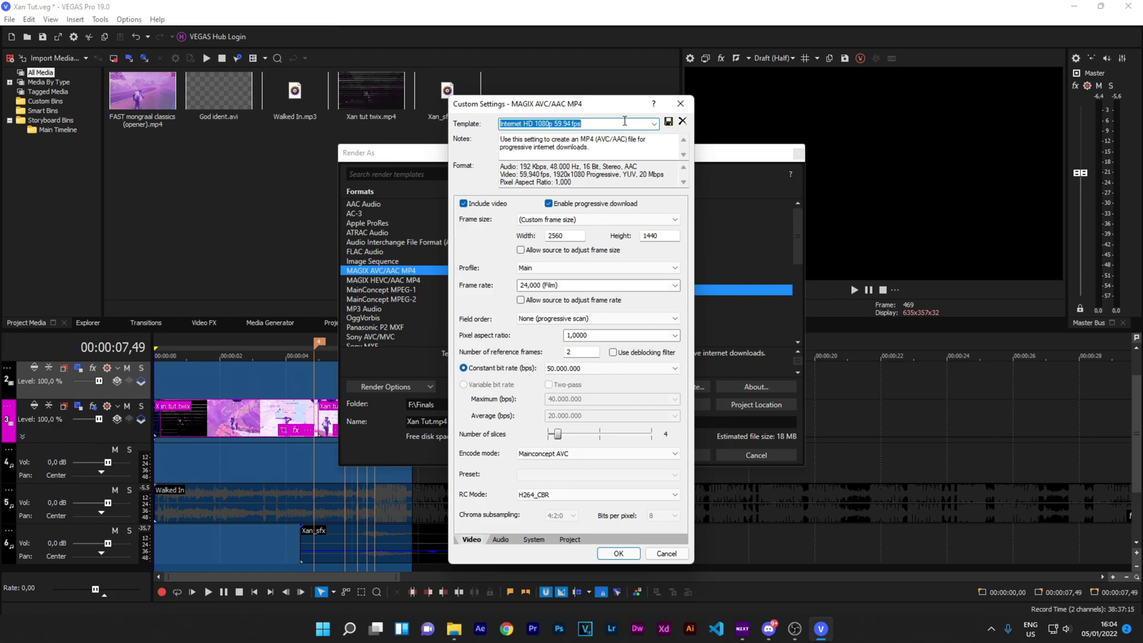
text(Xan Render Setting)
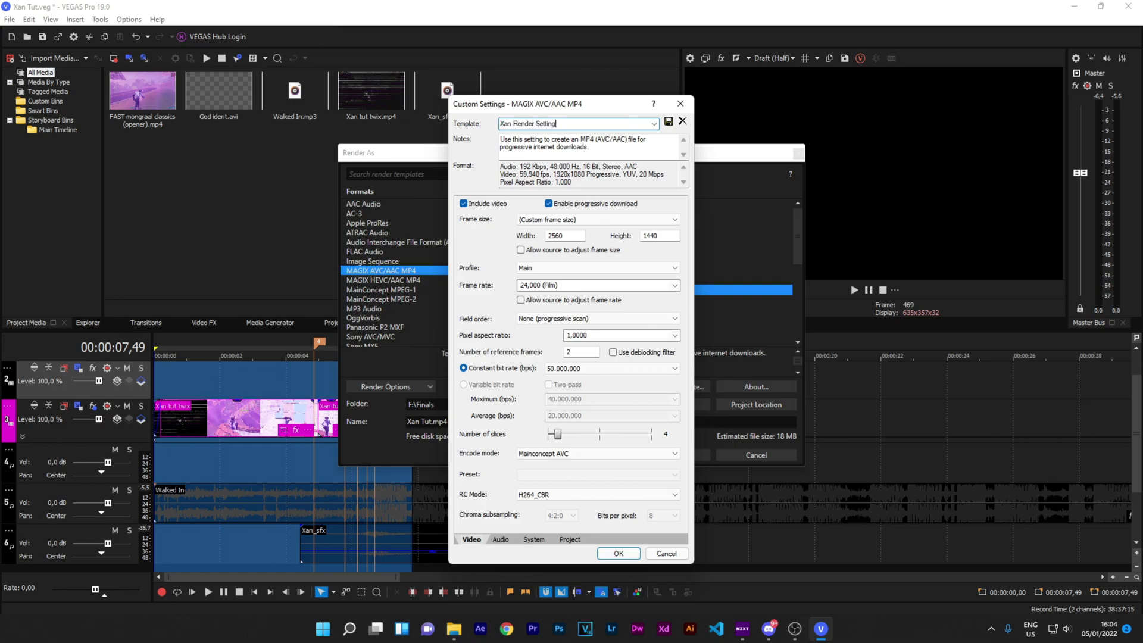
text(s)
click(668, 121)
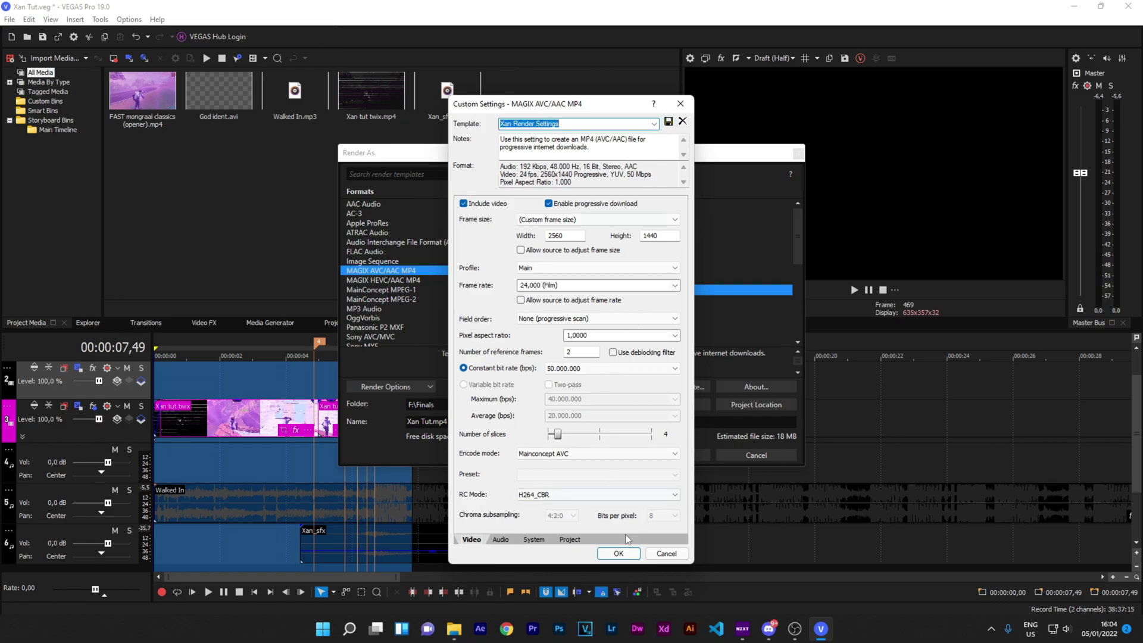
click(617, 554)
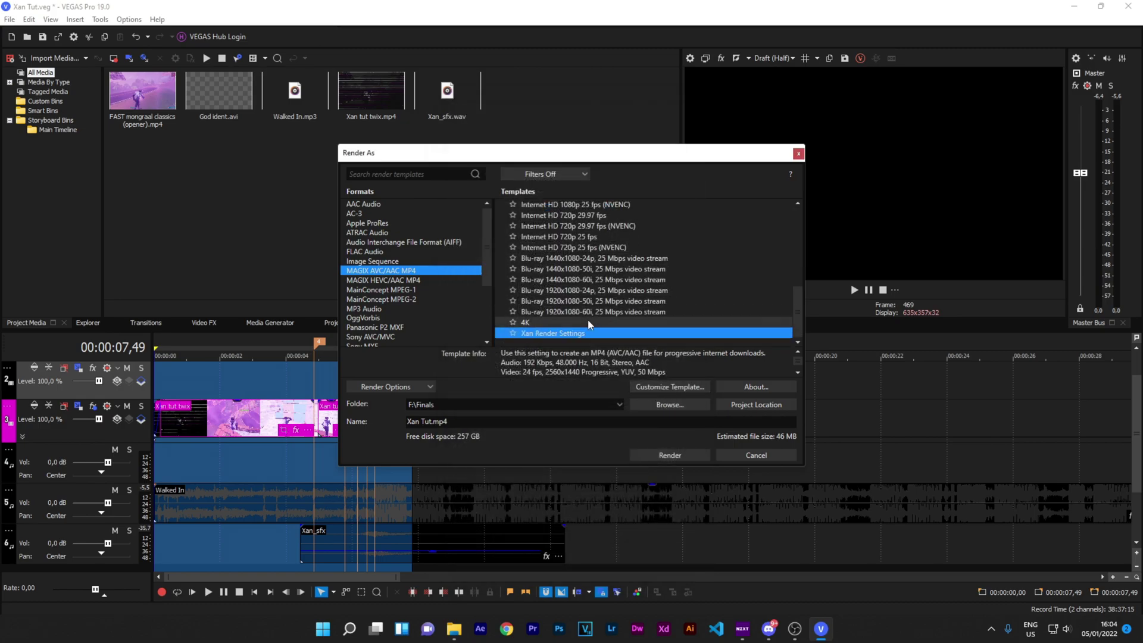